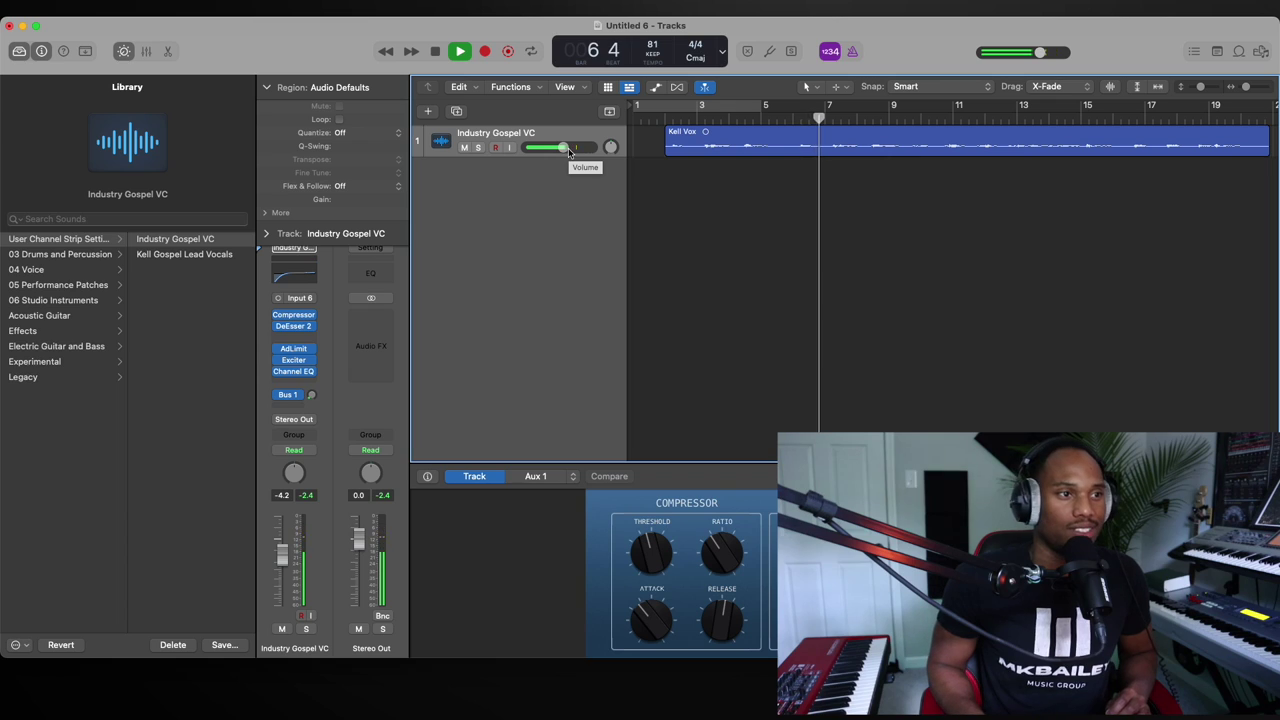
- Add an audio track below the vocal track and switch its input to the stereo pair In 5-6
double_click(508, 176)
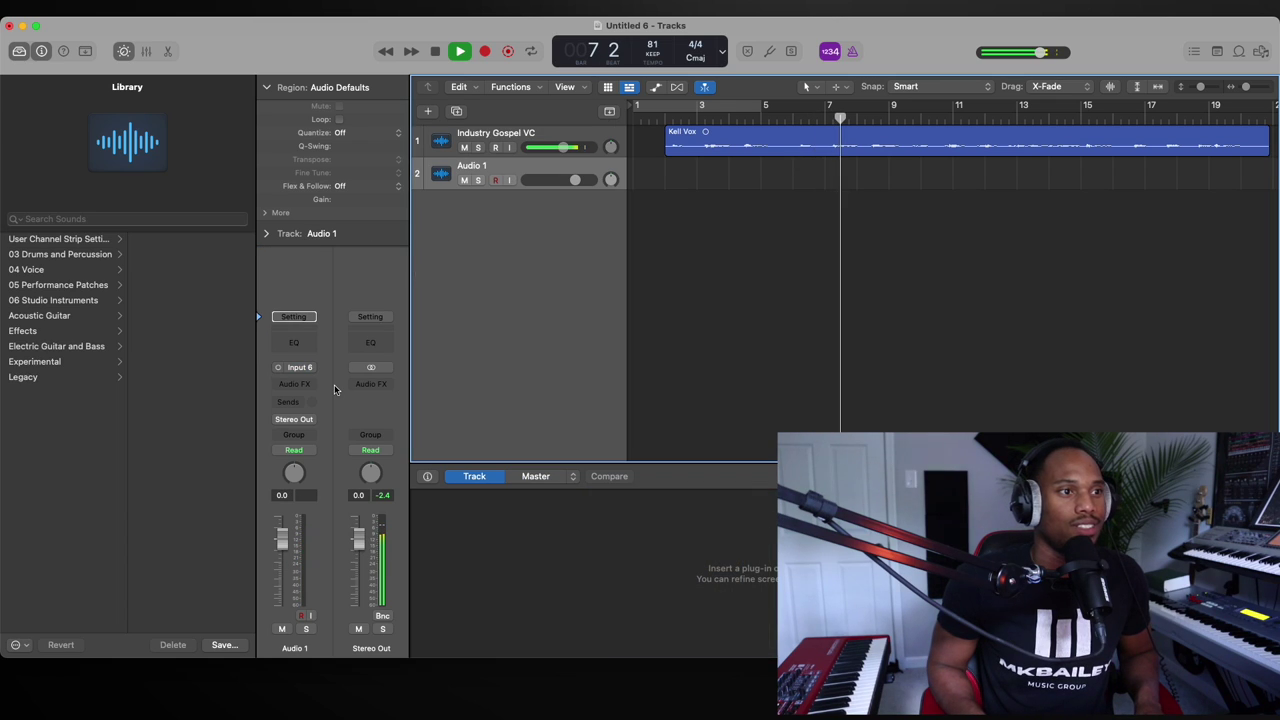
left_click(299, 367)
mouse_move(312, 416)
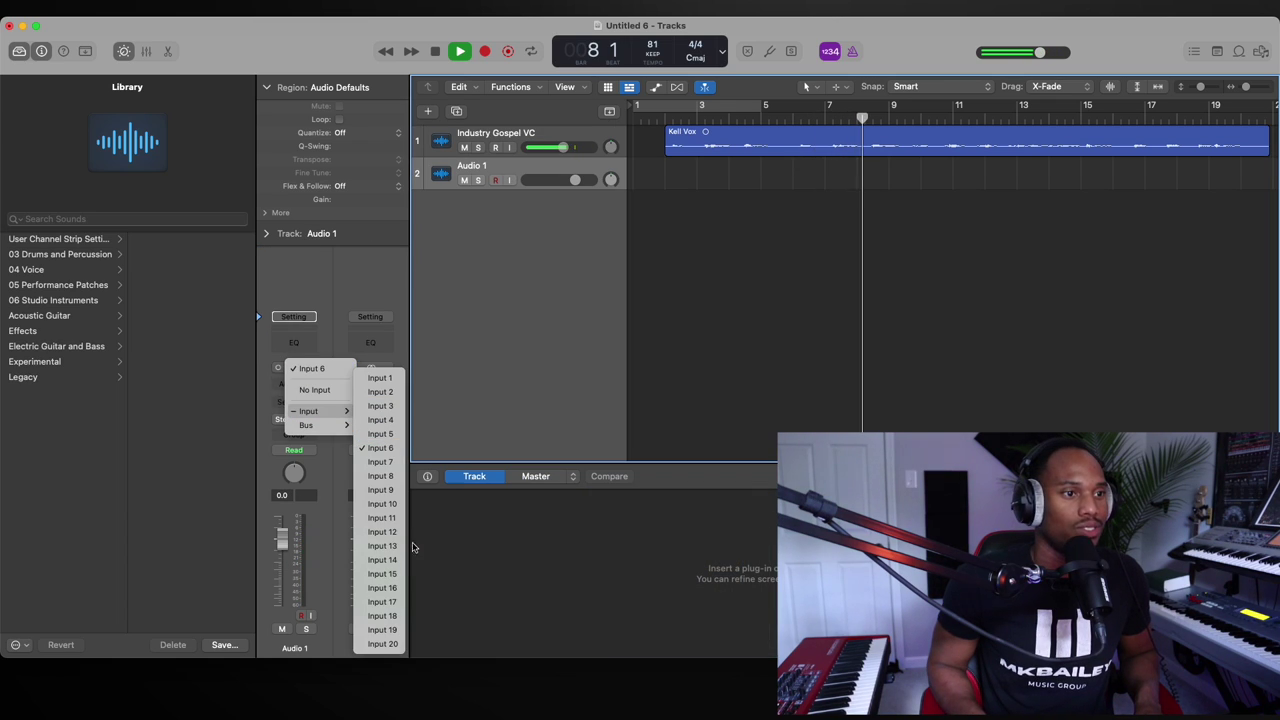
left_click(276, 372)
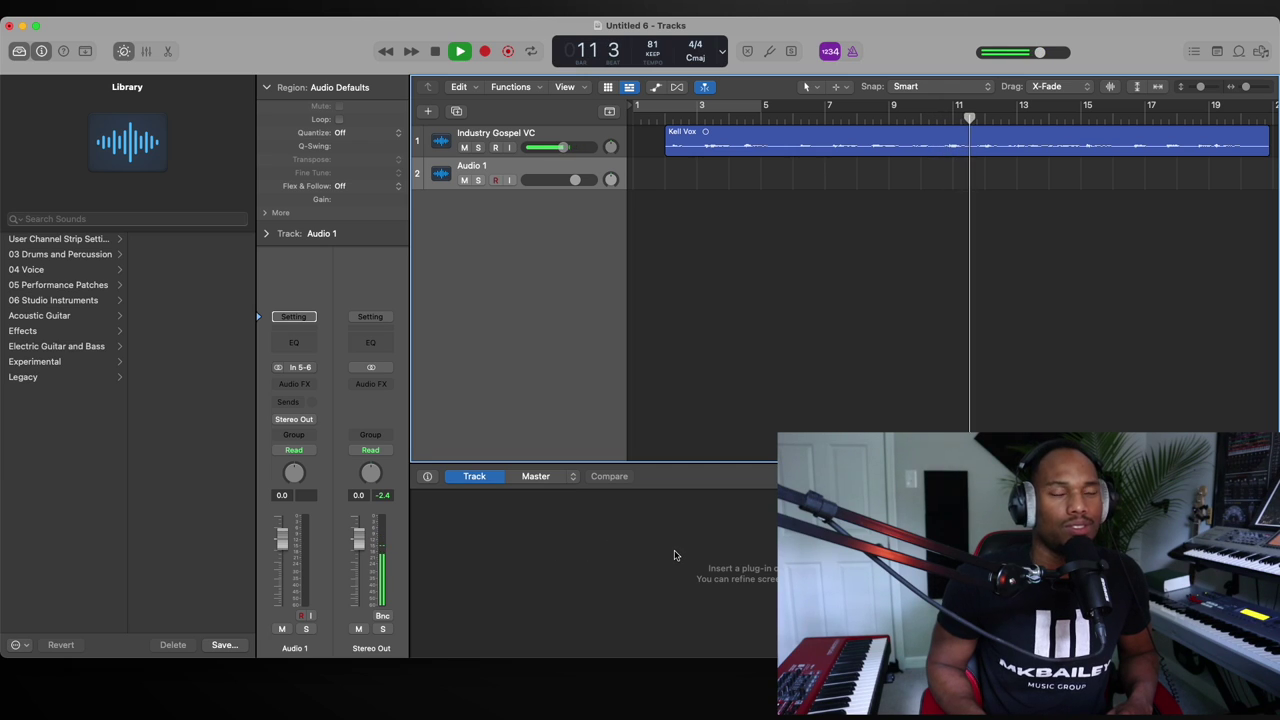
- Move the playhead to bar 2 at the start of the vocal and create one software instrument track with the default patch
left_click(42, 54)
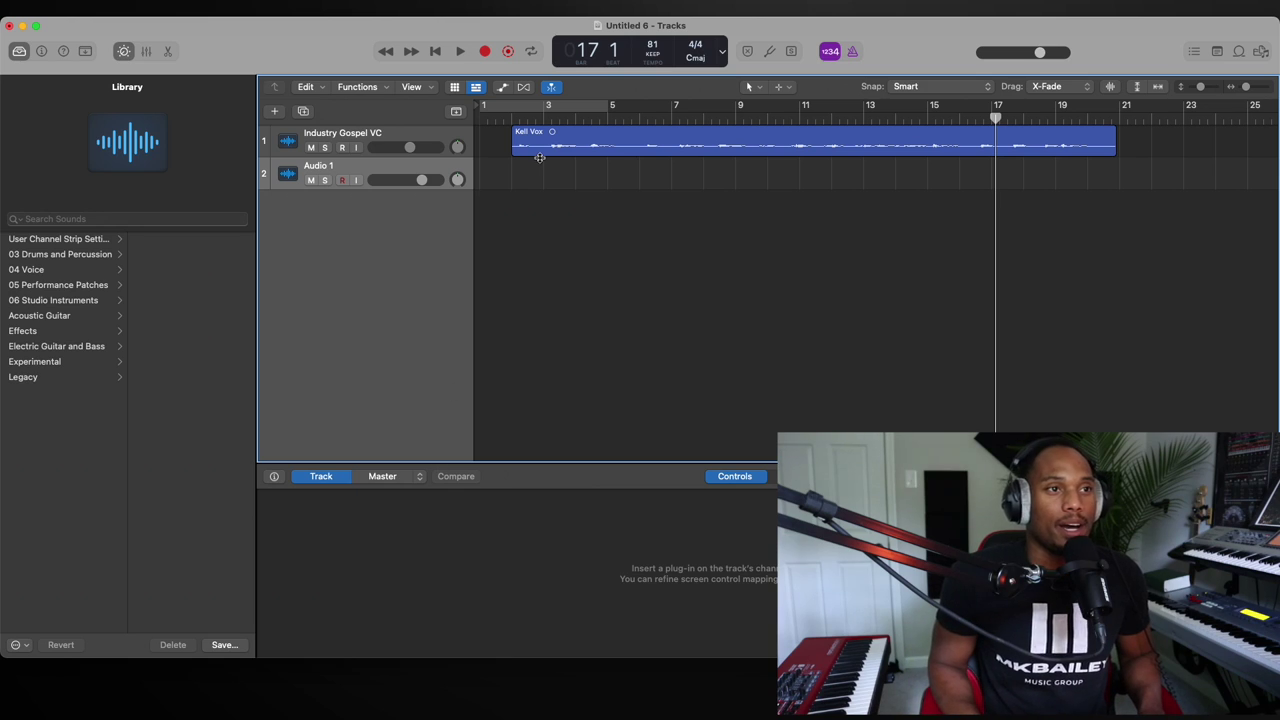
left_click(510, 119)
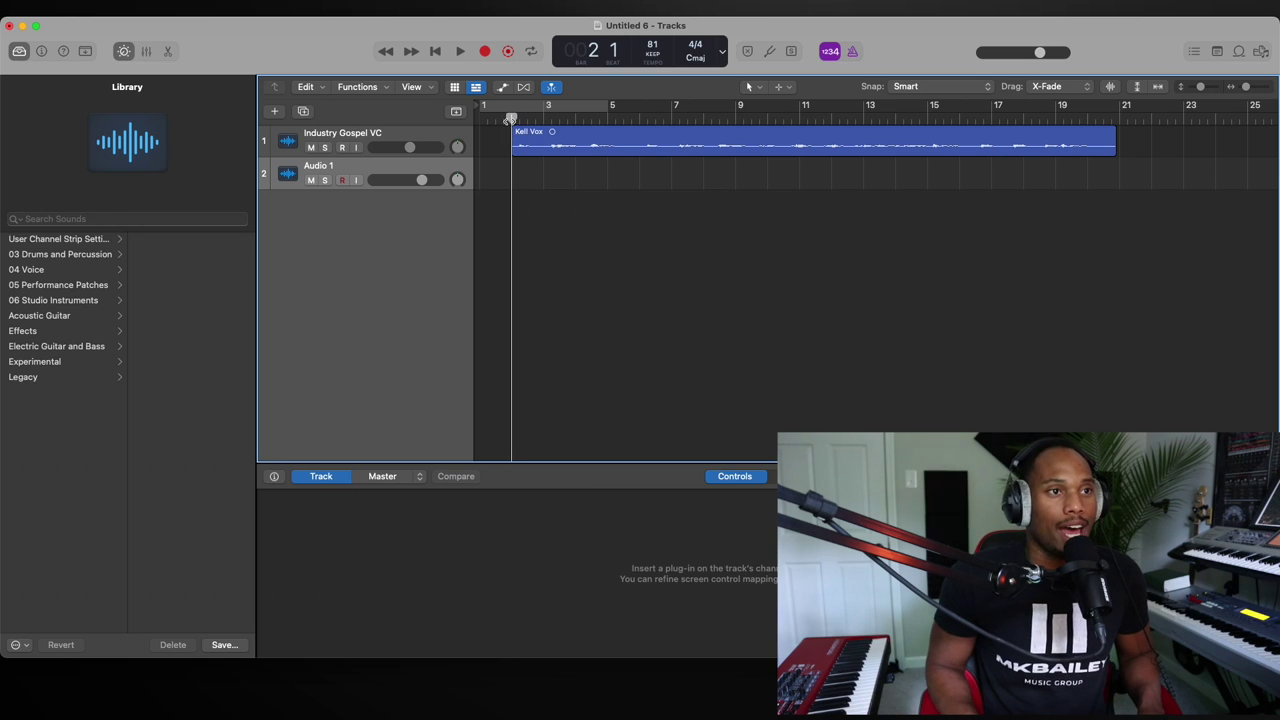
left_click(33, 54)
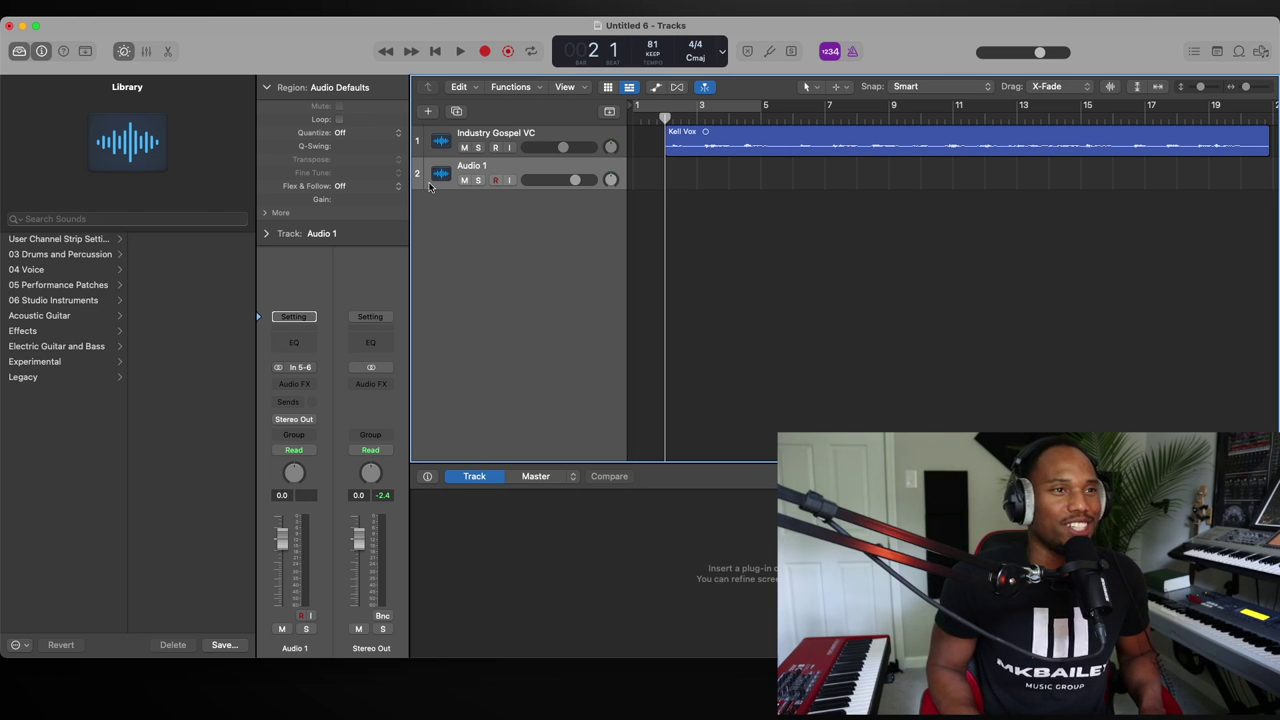
left_click(428, 113)
left_click(520, 216)
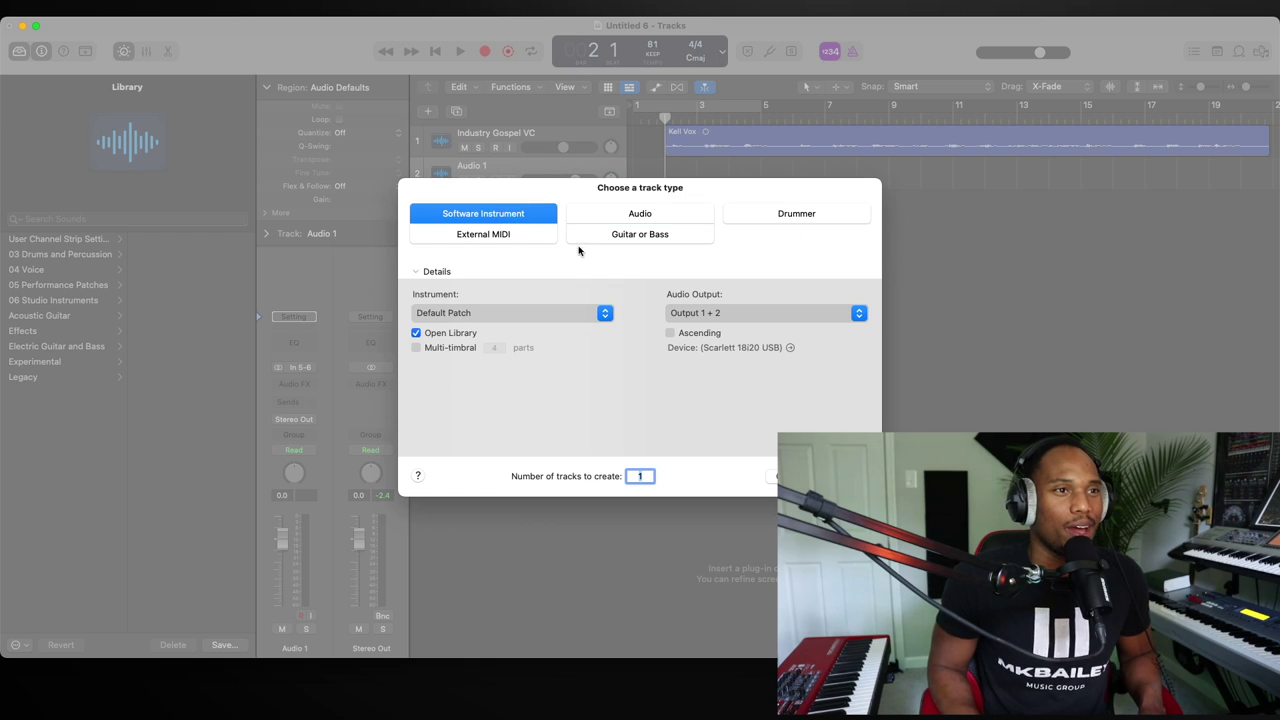
key("Return")
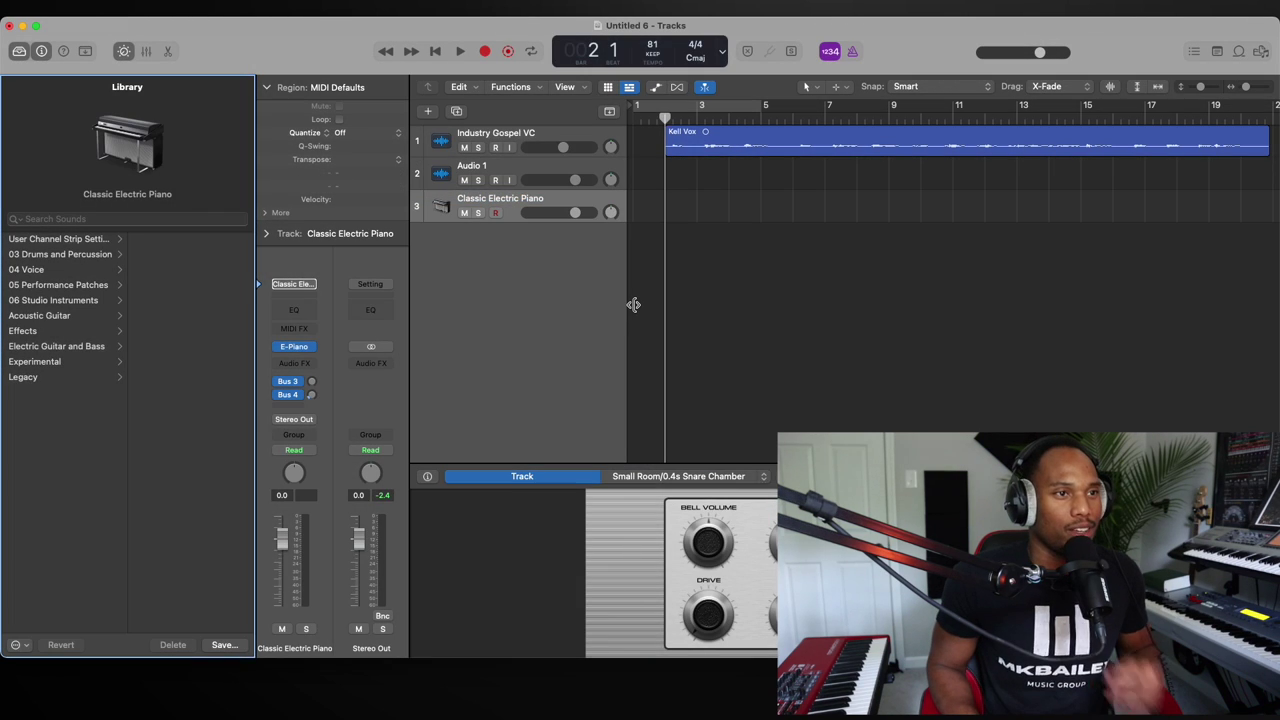
- Replace the new track's electric piano with a stereo Sampler holding Cali Samples and close the instrument window
left_click(305, 348)
mouse_move(375, 571)
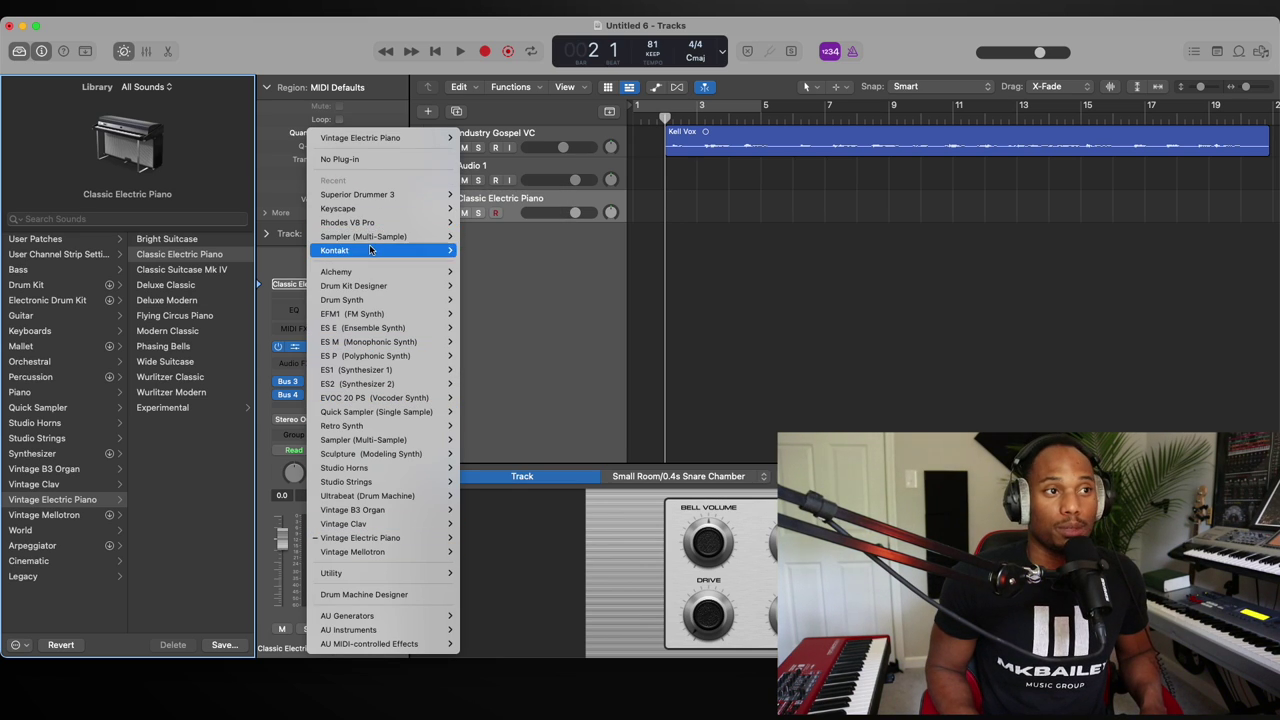
mouse_move(348, 237)
left_click(475, 250)
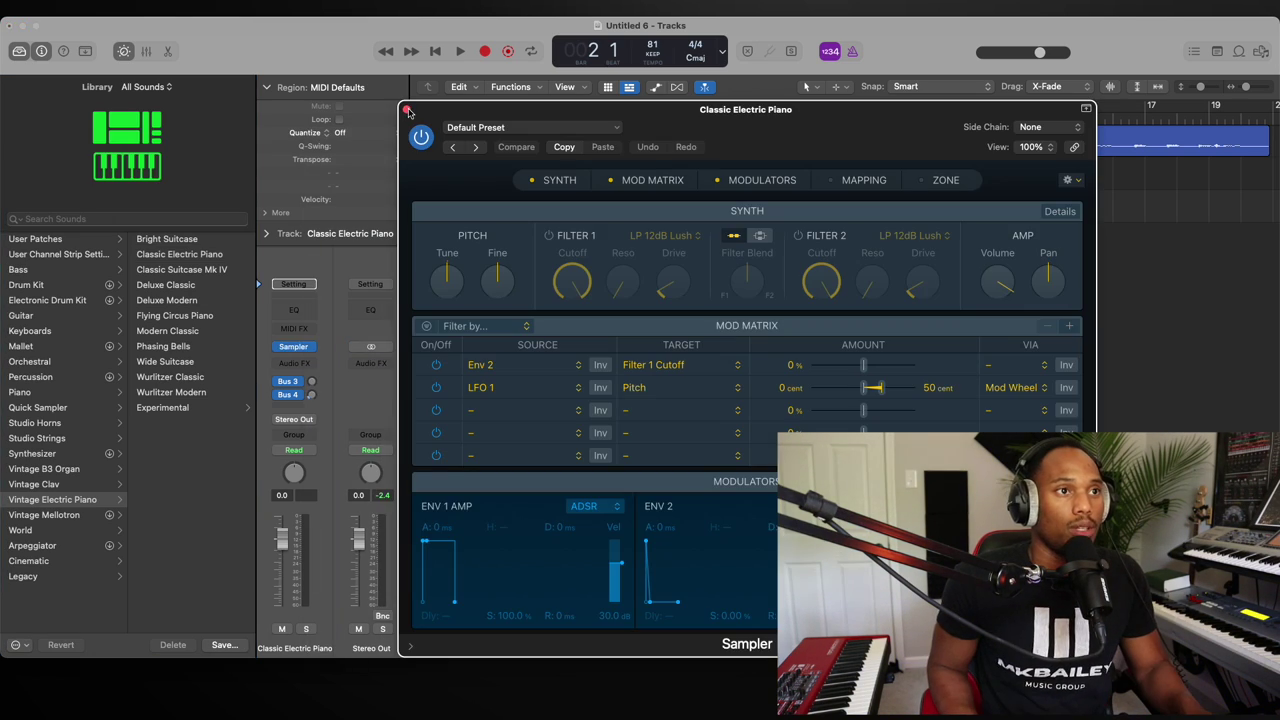
left_click(407, 110)
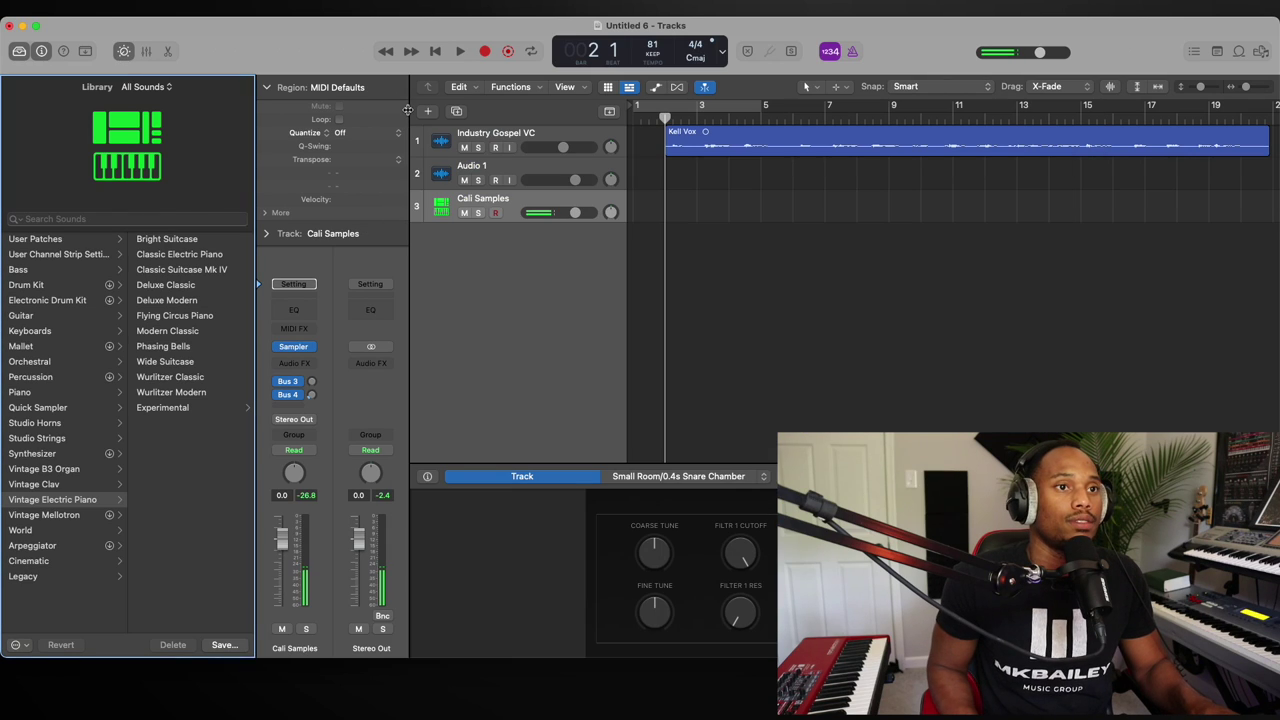
- Record a shaker pattern along with the vocal on the Cali Samples track, starting at bar 2
key("r")
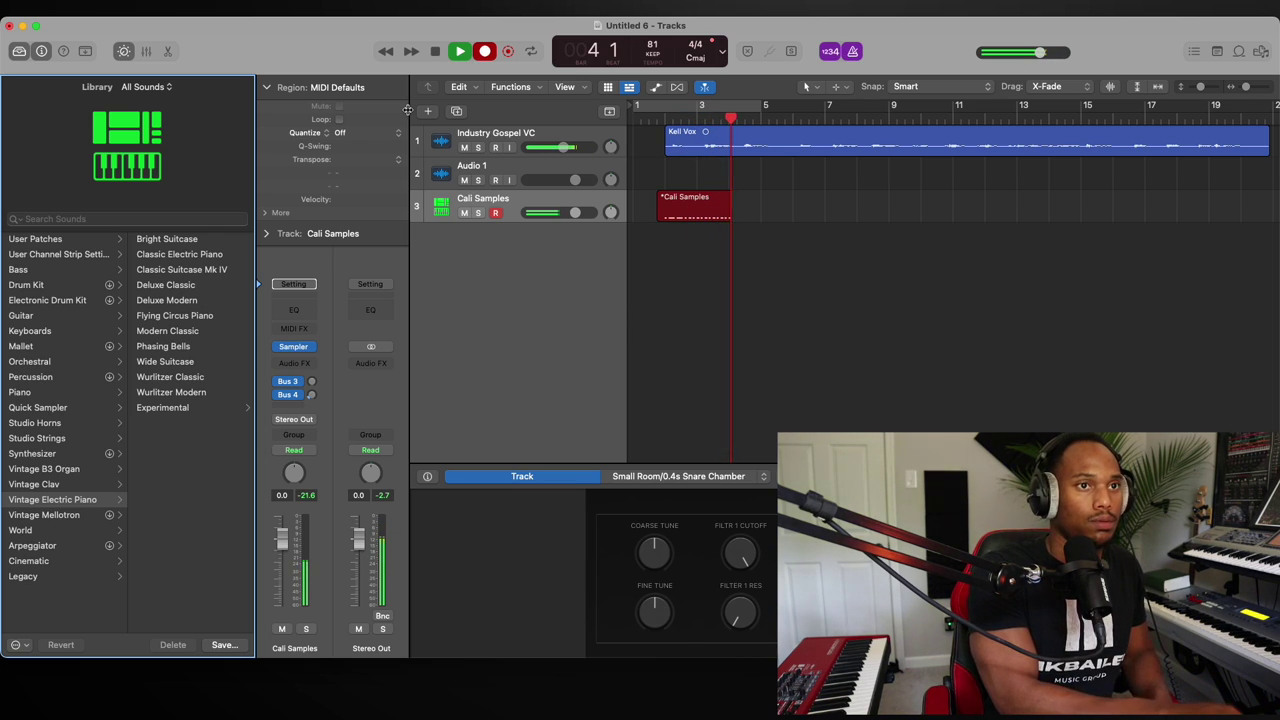
key("space")
- Trim the shaker recording to a one-bar region at bar 2 and loop it along the vocal
double_click(698, 210)
left_click_drag(667, 212, 697, 212)
key("space")
left_click(717, 208)
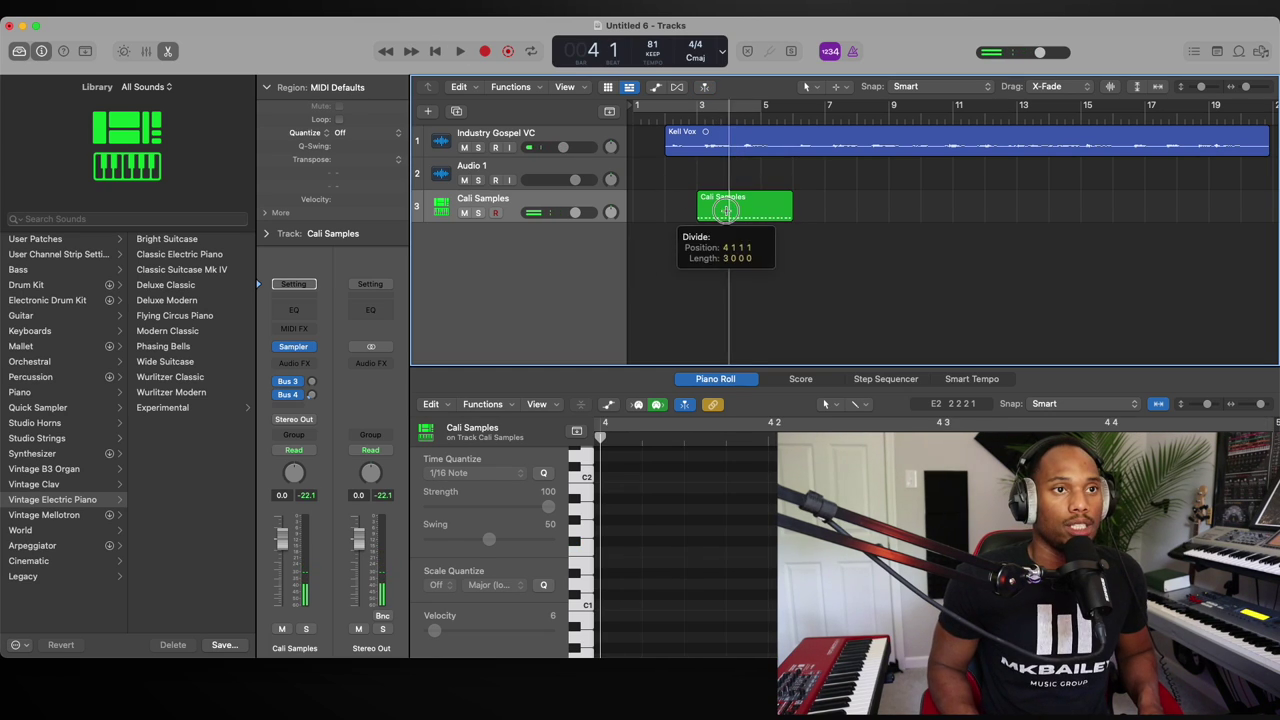
left_click_drag(790, 210, 680, 208)
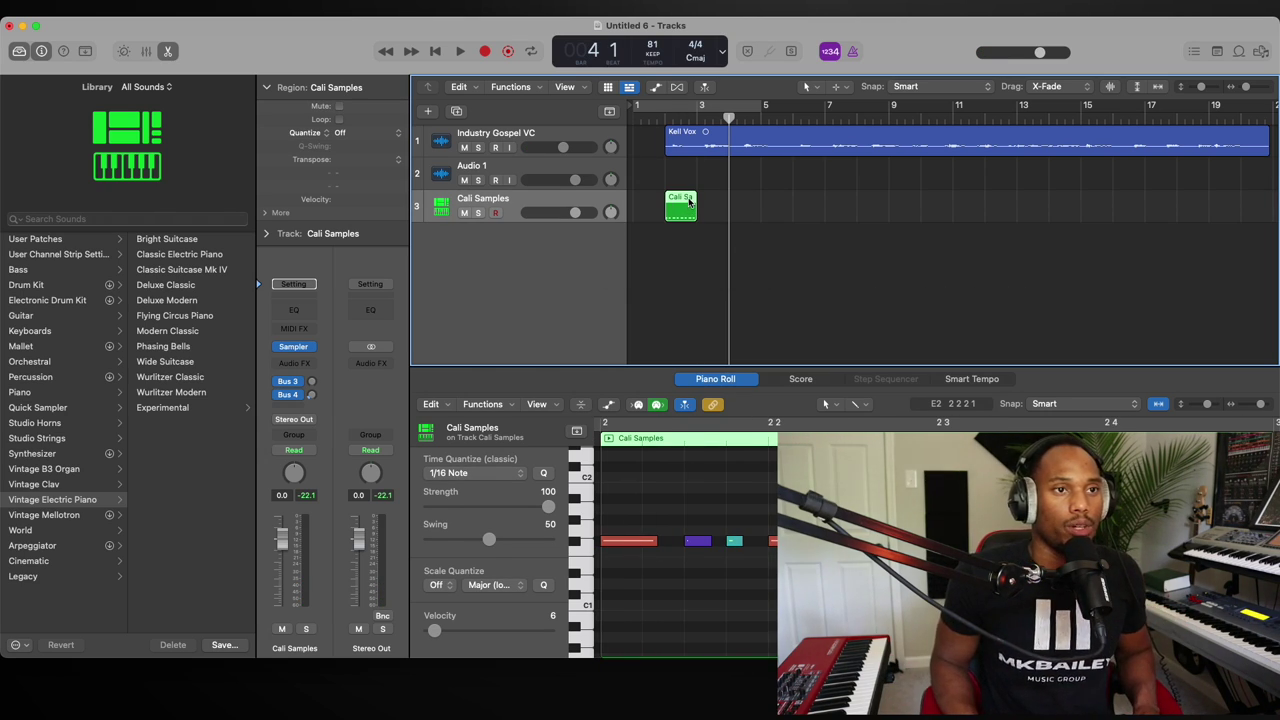
left_click_drag(692, 197, 1151, 194)
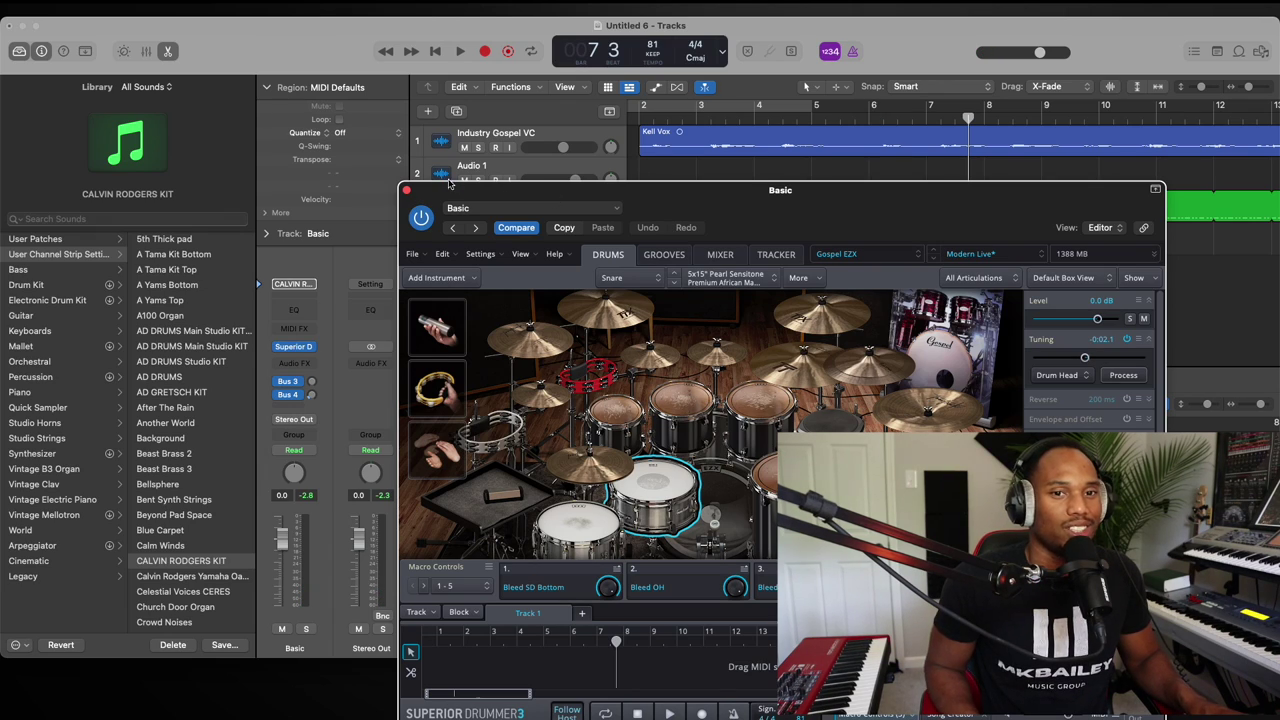
- Close the Superior Drummer 3 window and record a drum part on the Basic track through the end of the vocal
left_click(406, 190)
key("r")
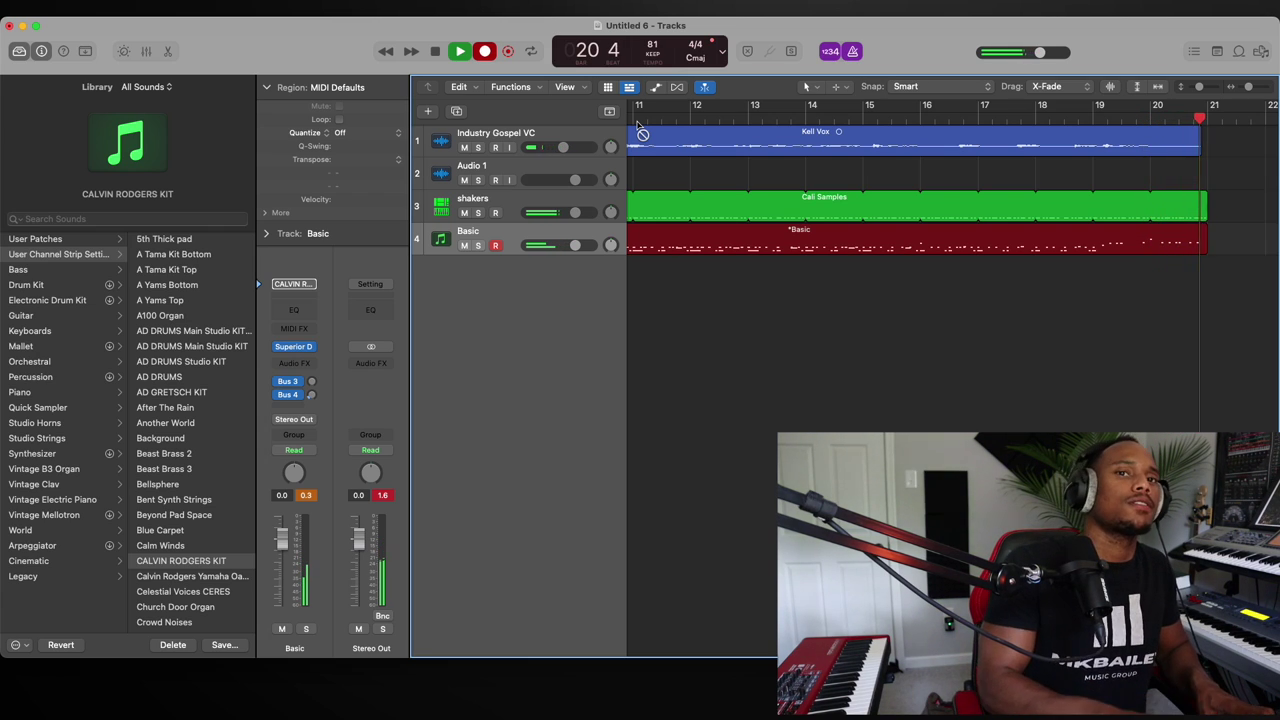
key("space")
- Open the recorded drum region in the Piano Roll and select all of its notes
key("p")
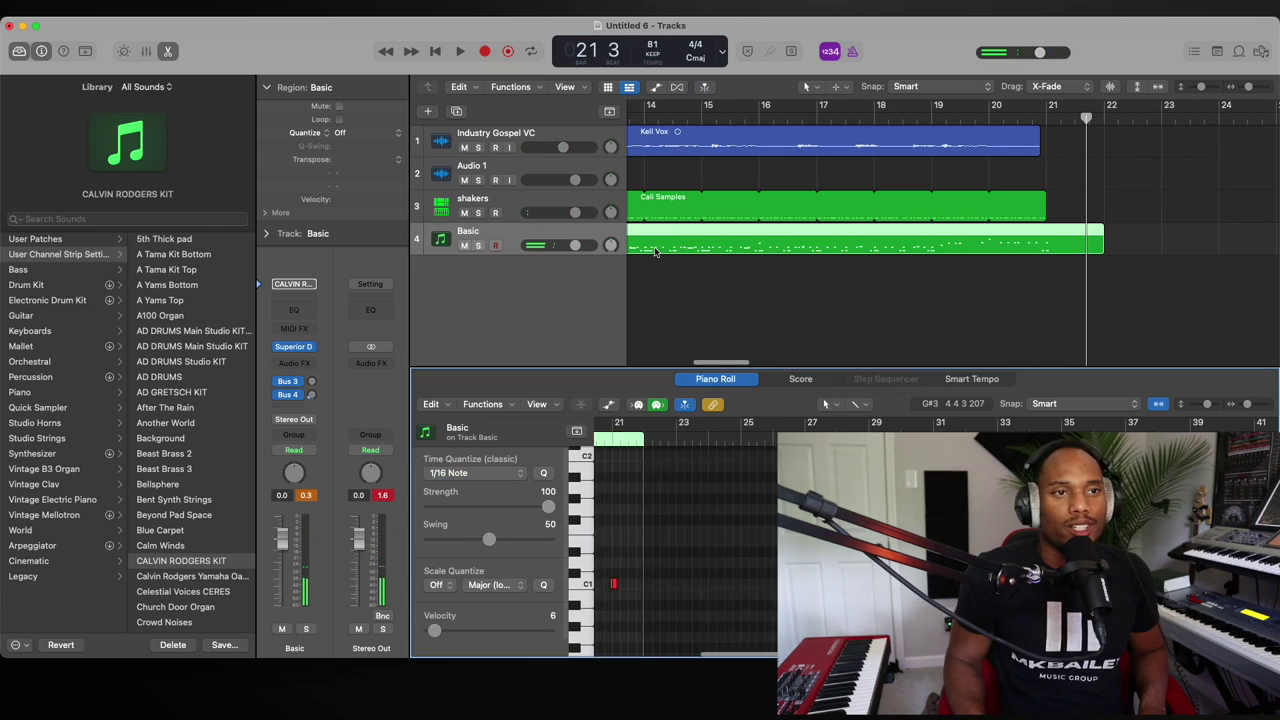
key("super+a")
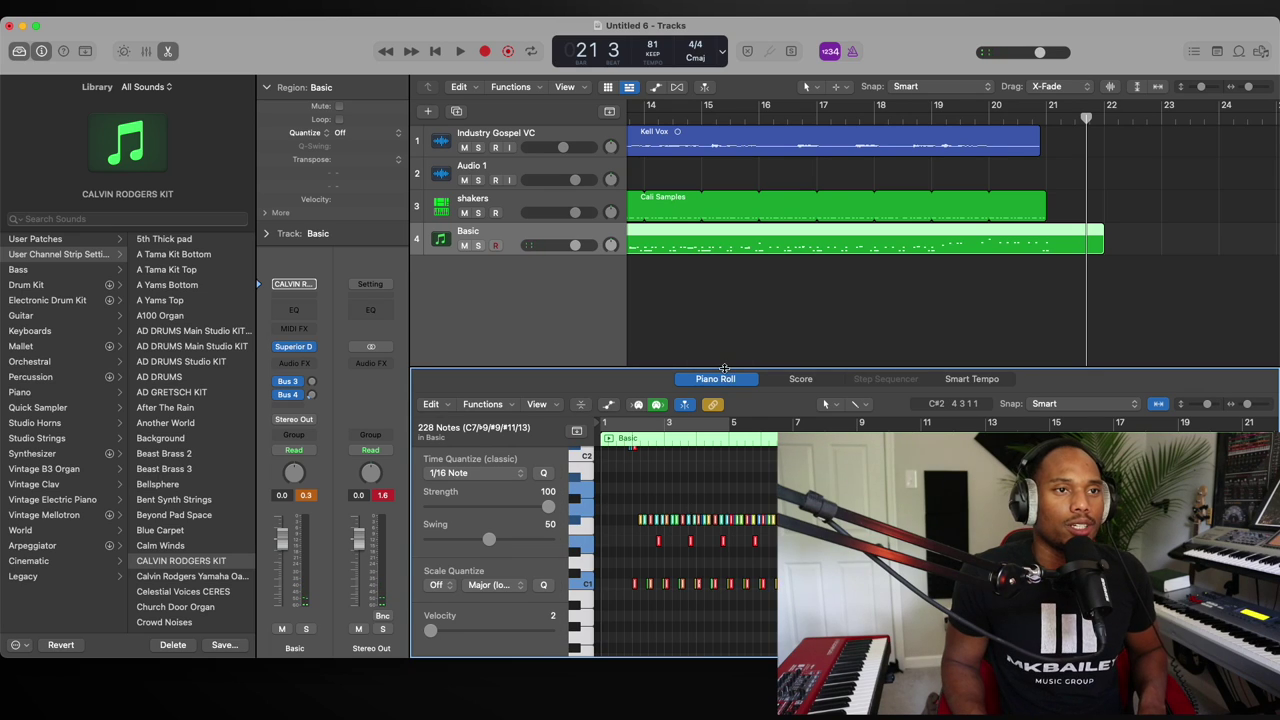
scroll(816, 104, "left", 15)
- Return the playhead to bar 1 beat 4 and add a software instrument track below the drums
left_click(683, 112)
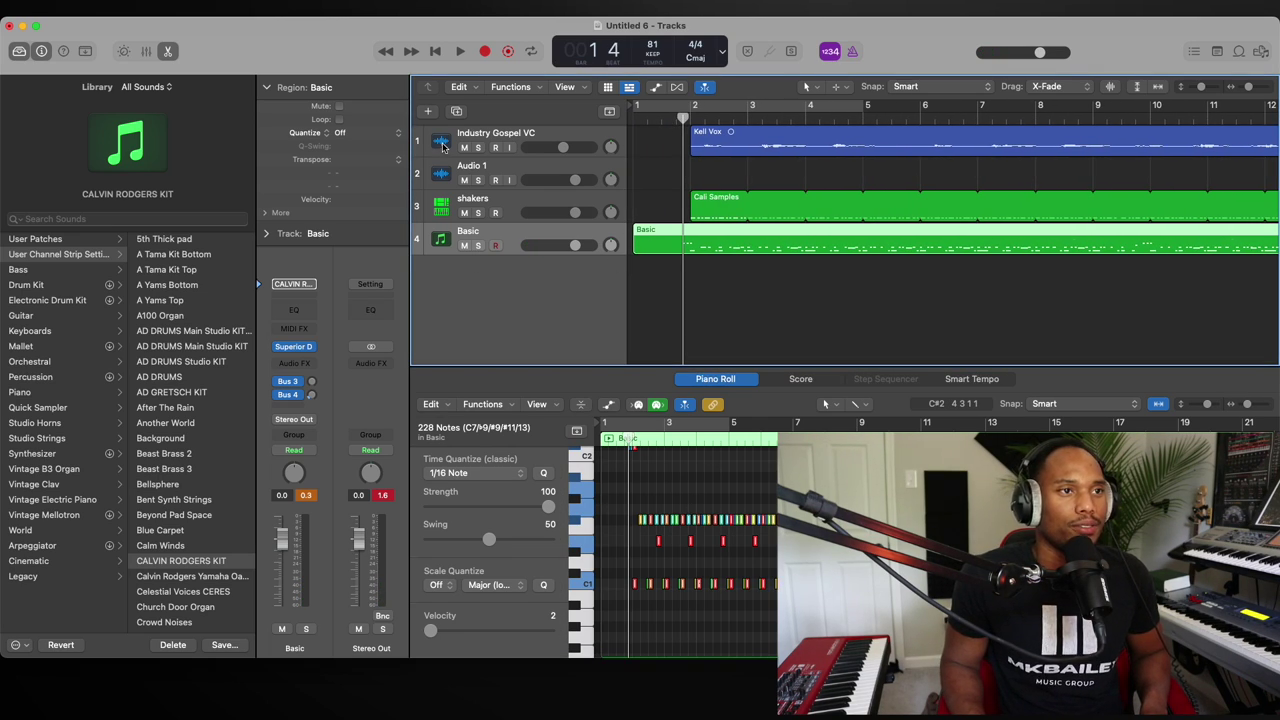
left_click(428, 106)
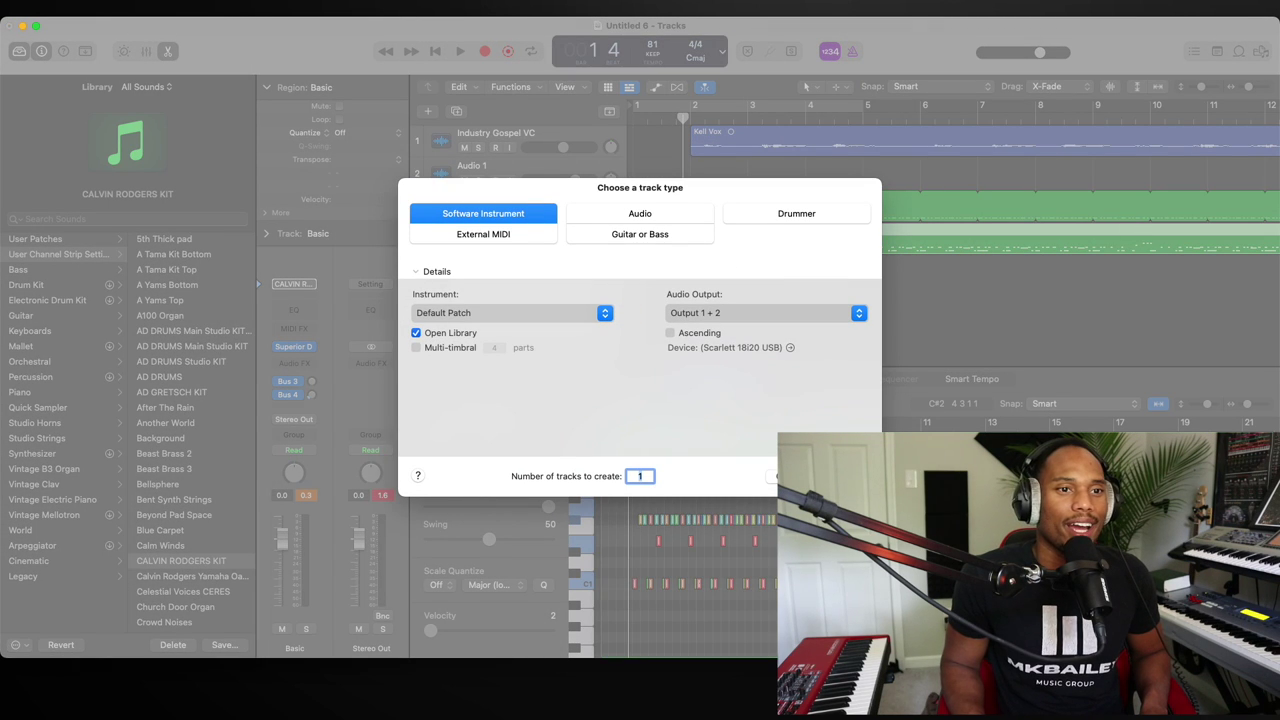
key("Return")
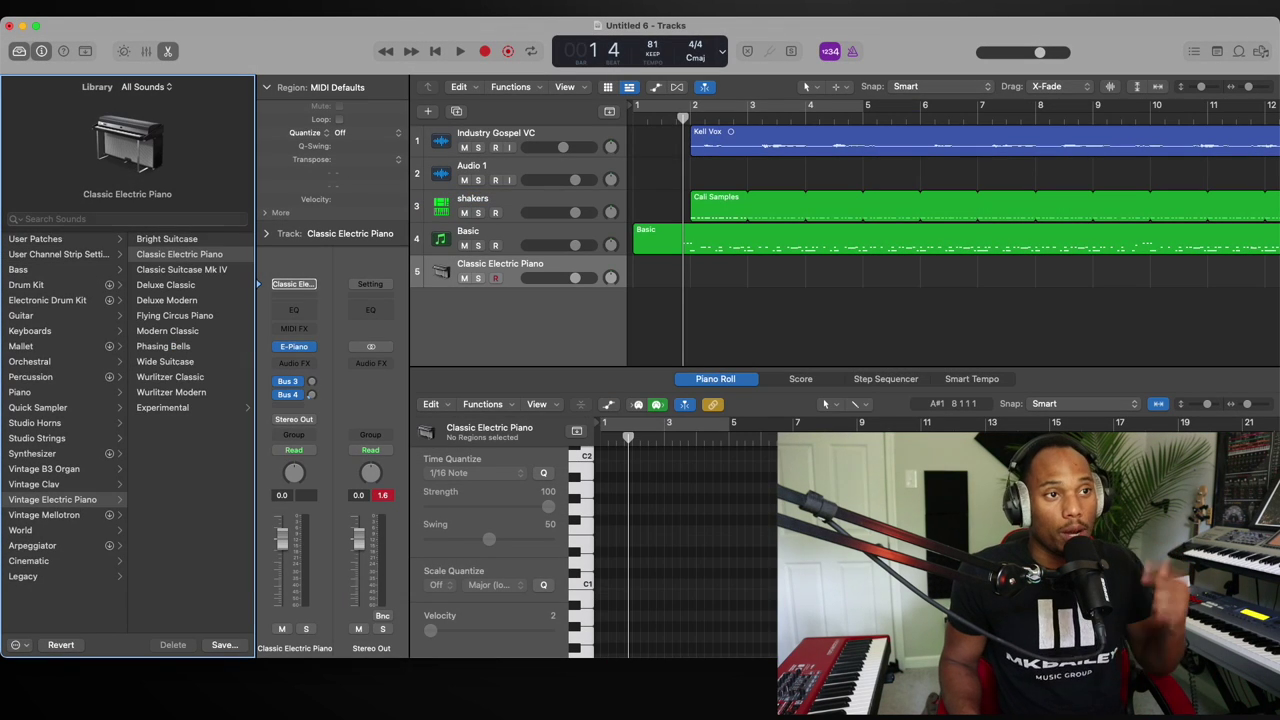
- Replace the new track's electric piano with a Sampler holding the Wooden Tamborine sound
left_click(301, 346)
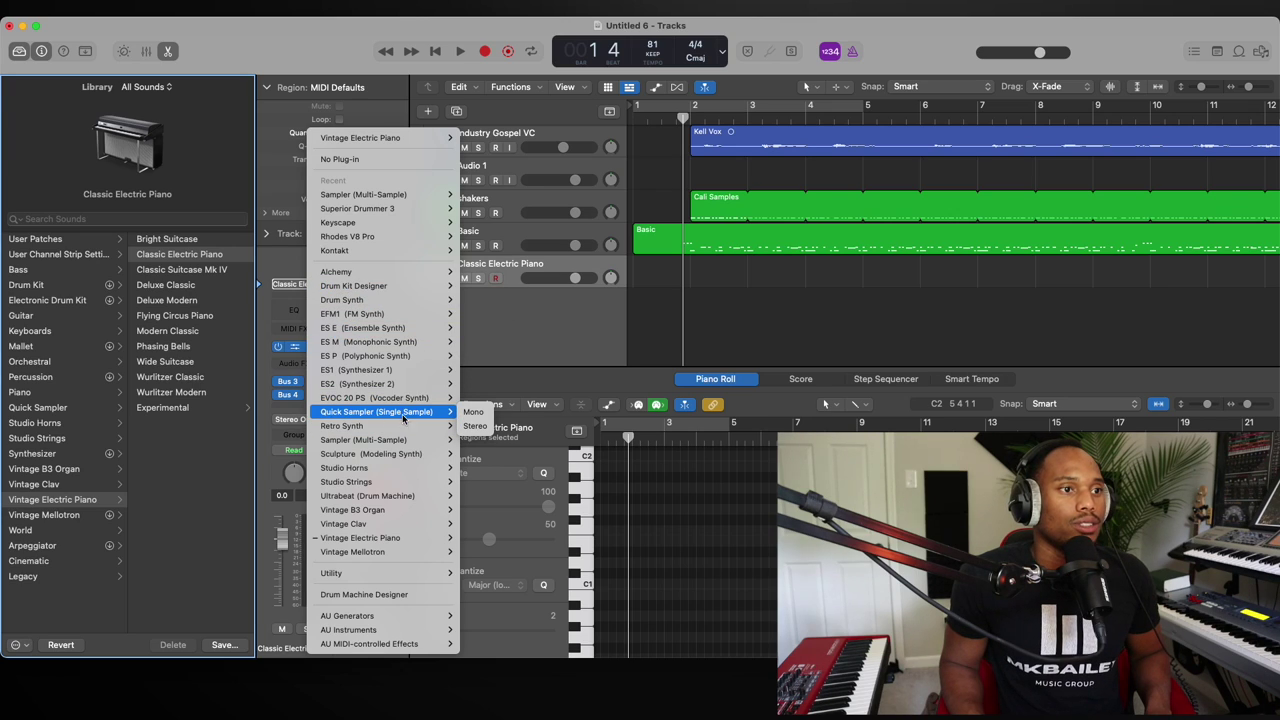
left_click(475, 426)
left_click(542, 130)
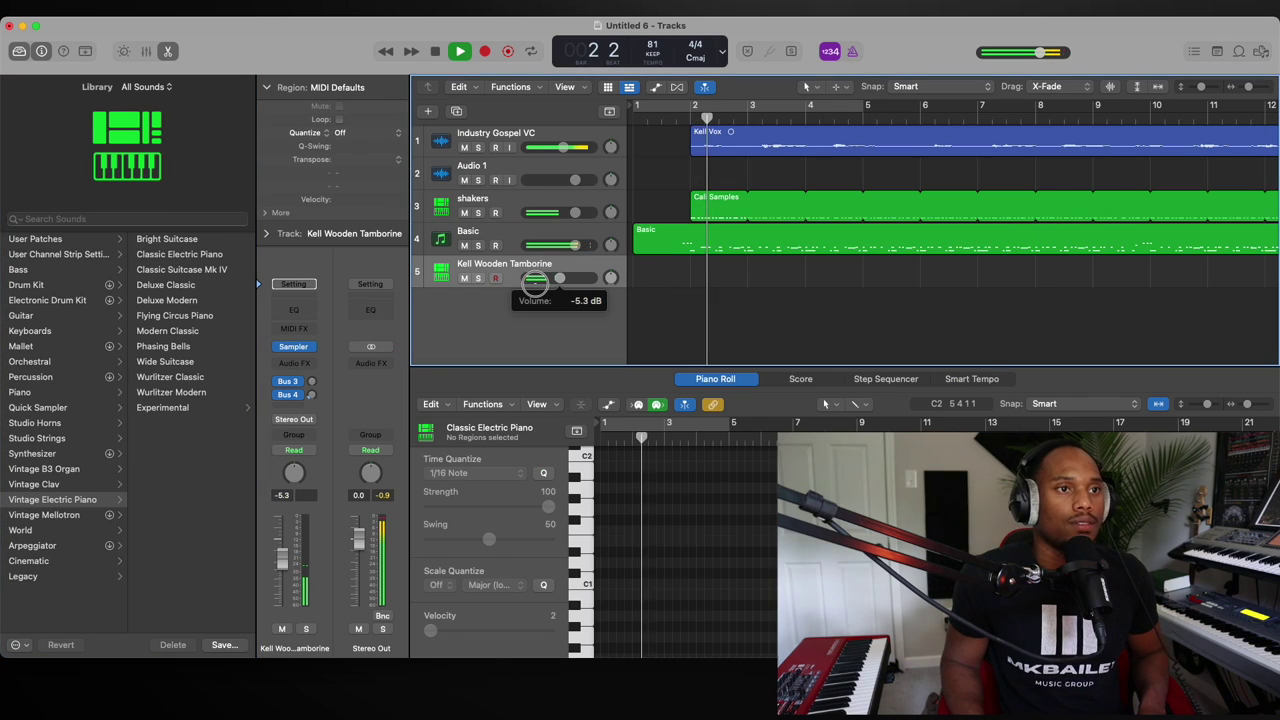
- Record tambourine hits on the Wooden Tamborine track while lowering its volume to -14.0 dB
key("r")
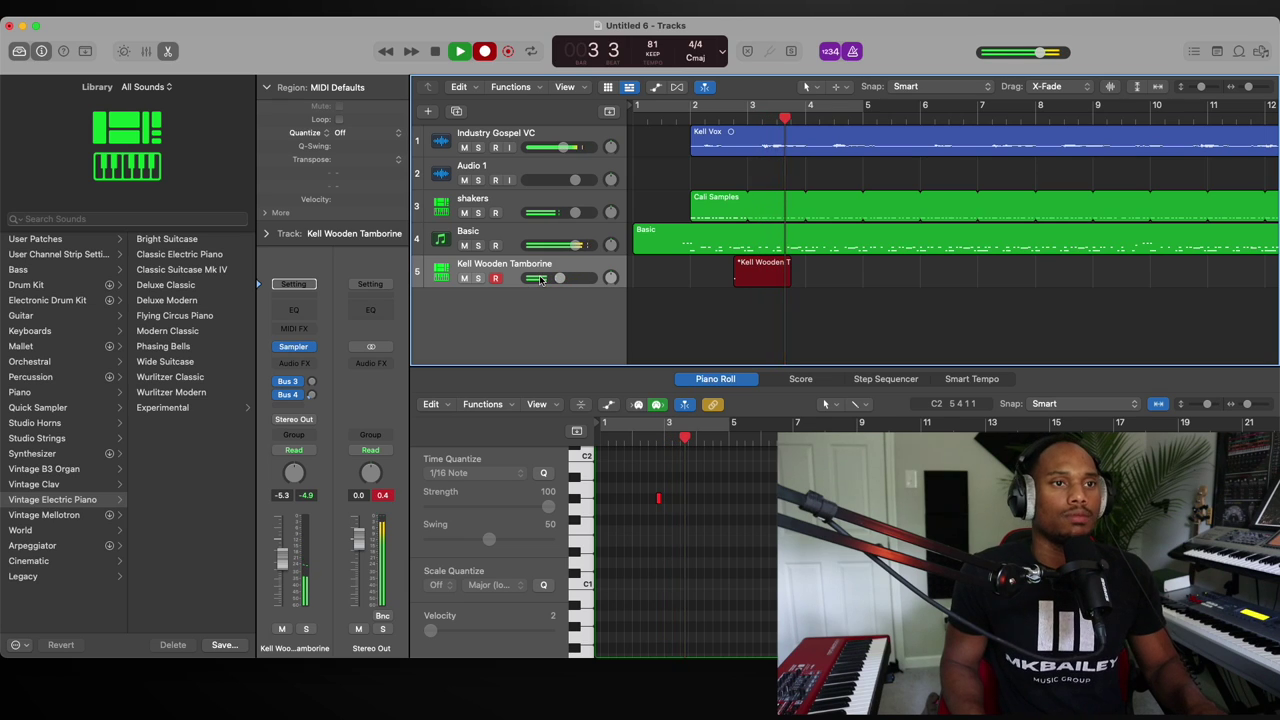
left_click_drag(540, 280, 535, 281)
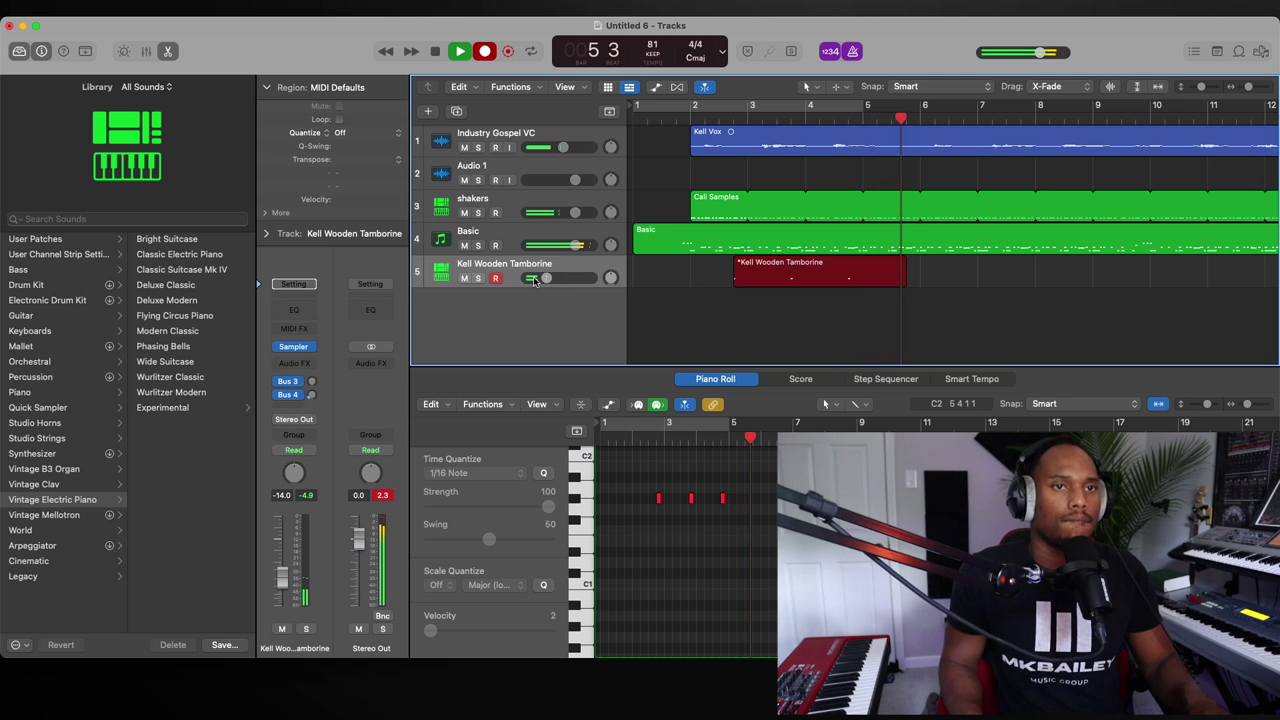
key("space")
- Record a keyboard part on Audio 1 from bar 2 to past the end of the vocal, and rename the track keys
left_click(428, 112)
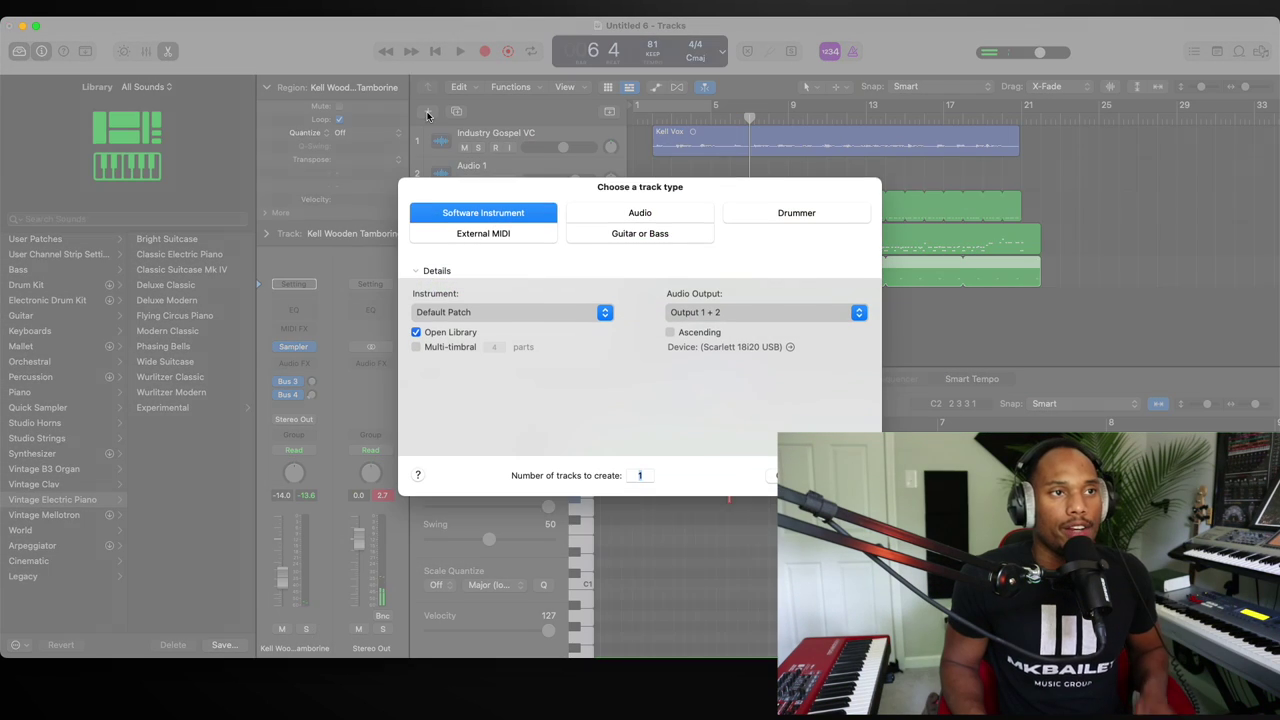
left_click(802, 476)
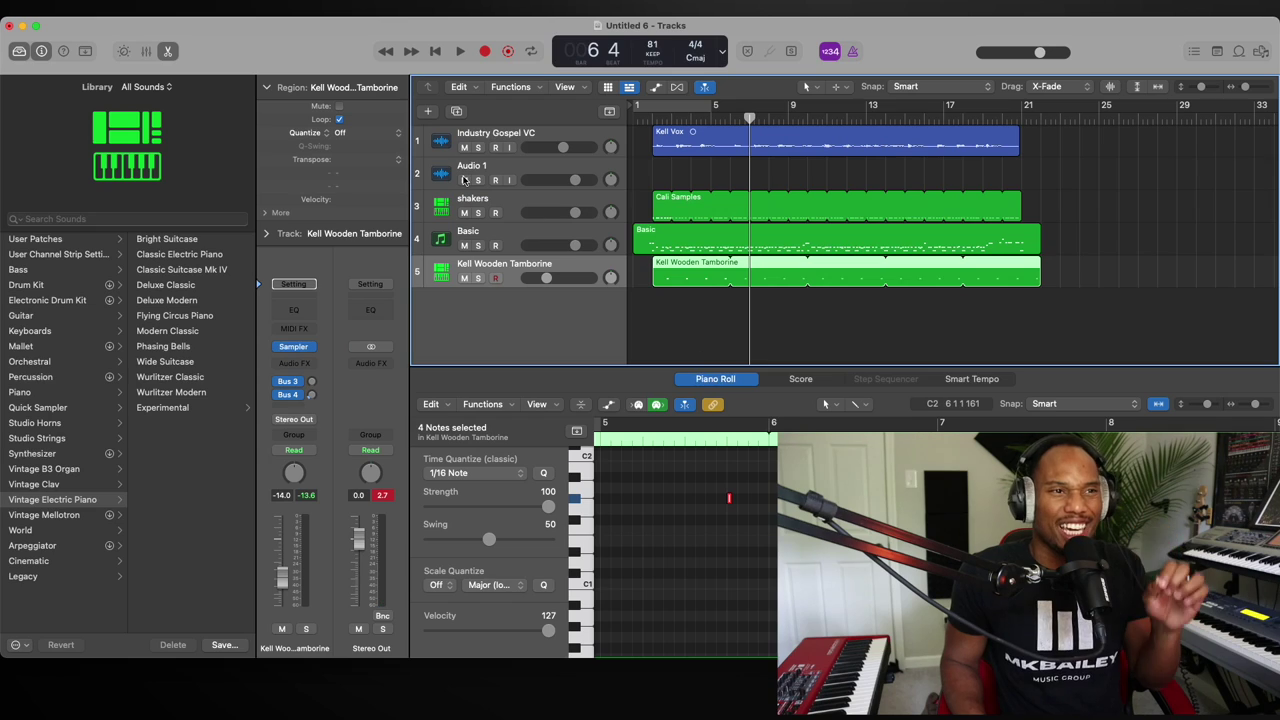
left_click(516, 164)
left_click(650, 116)
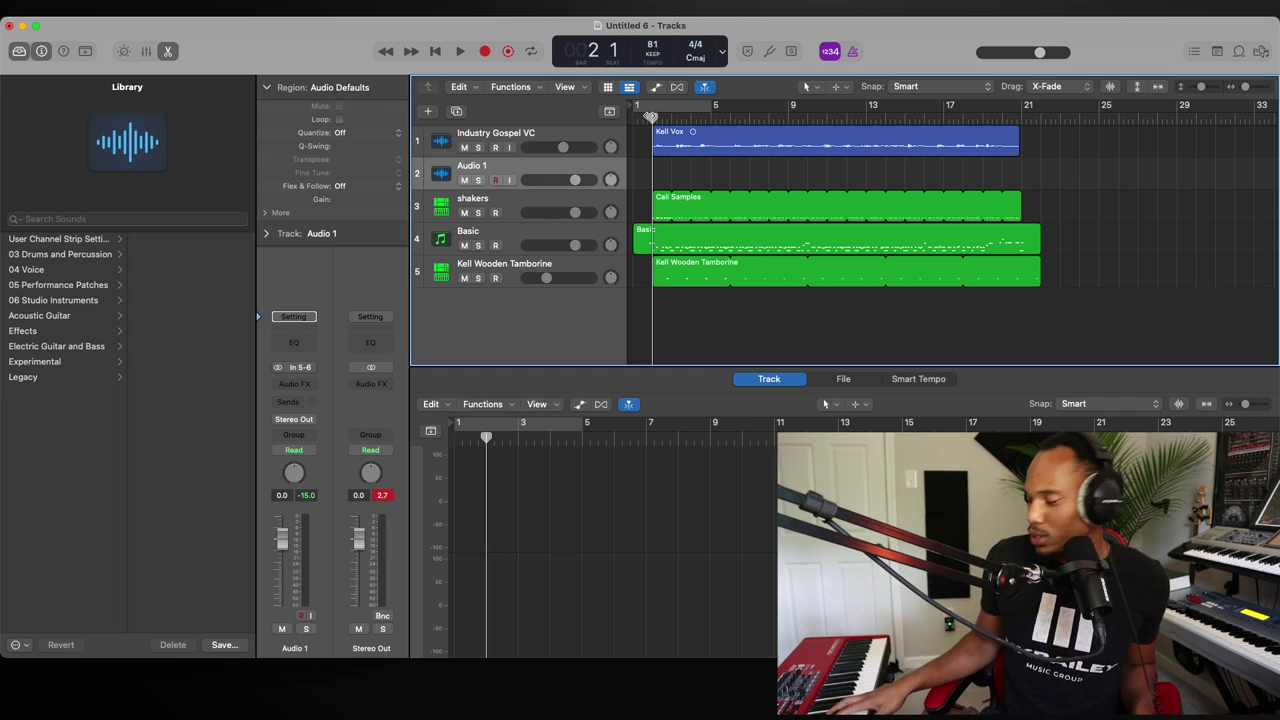
key("space")
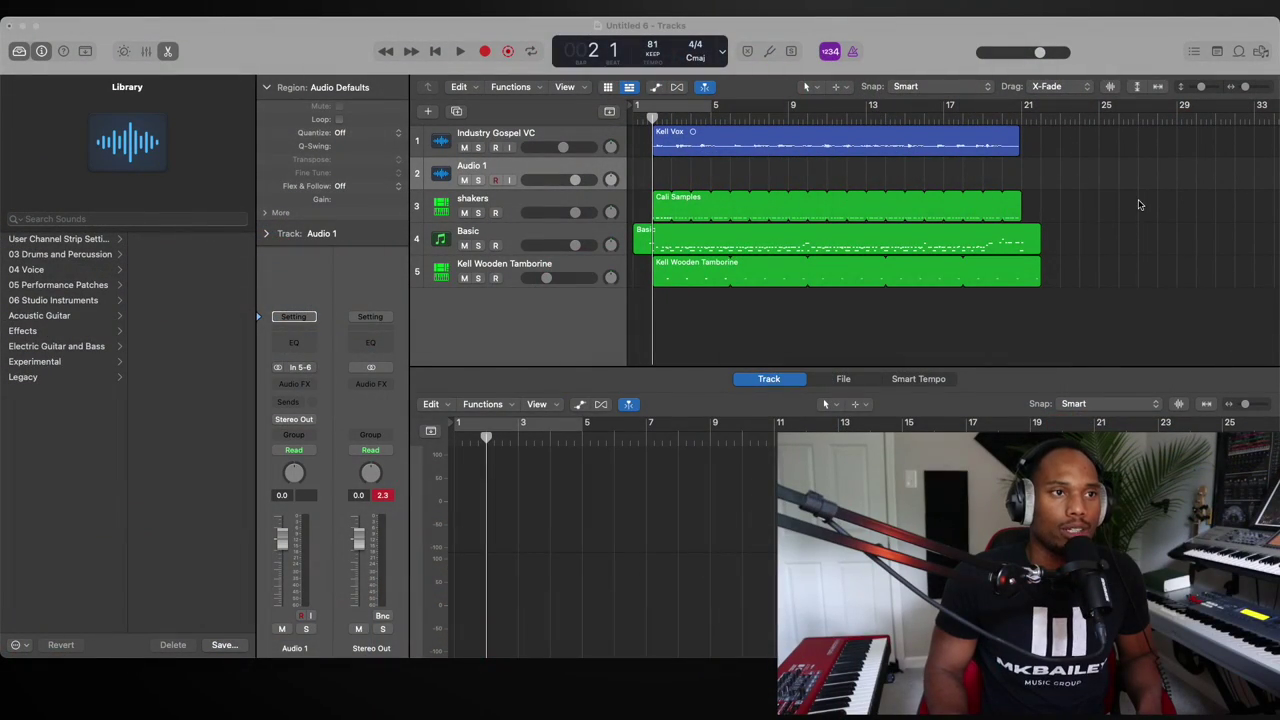
left_click(650, 120)
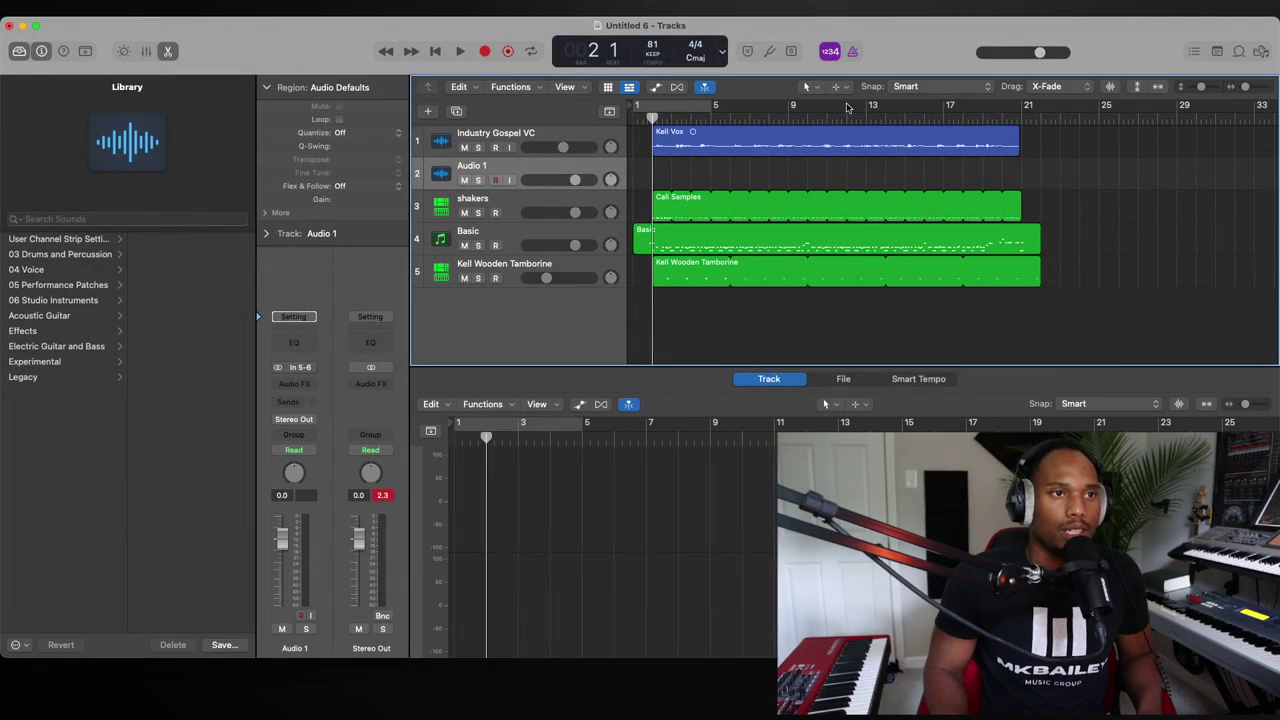
key("e")
key("r")
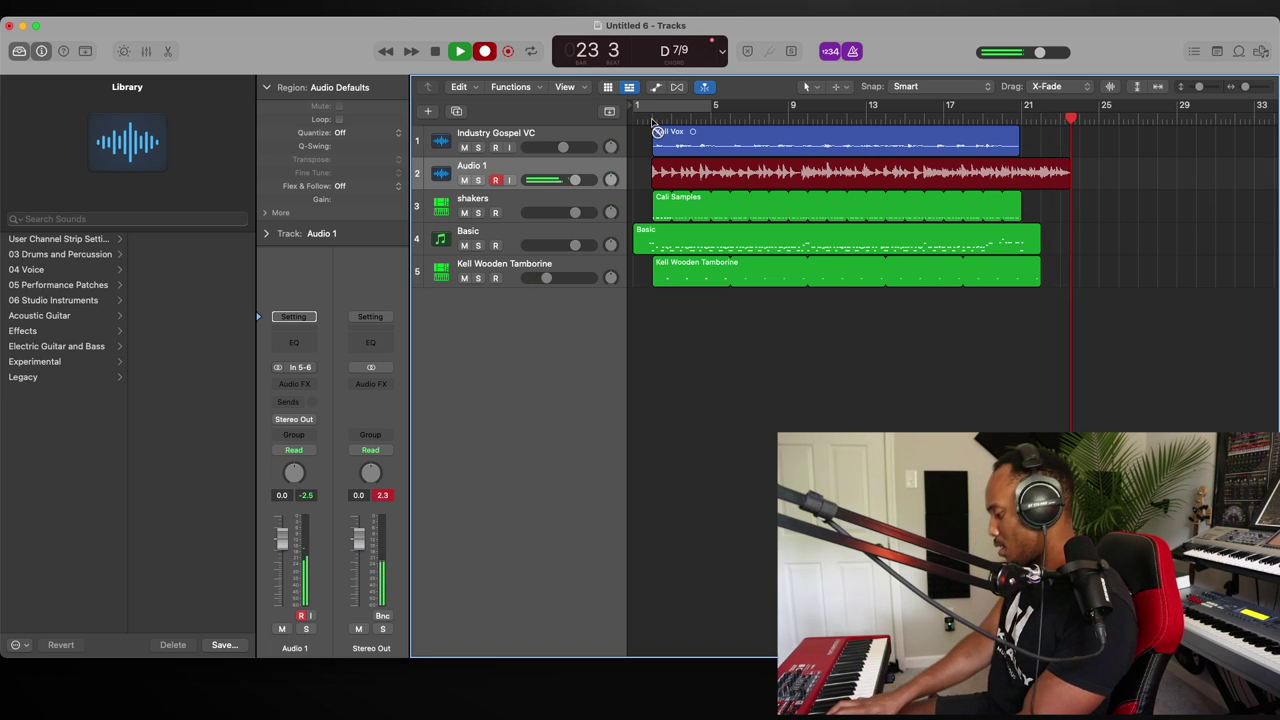
key("space")
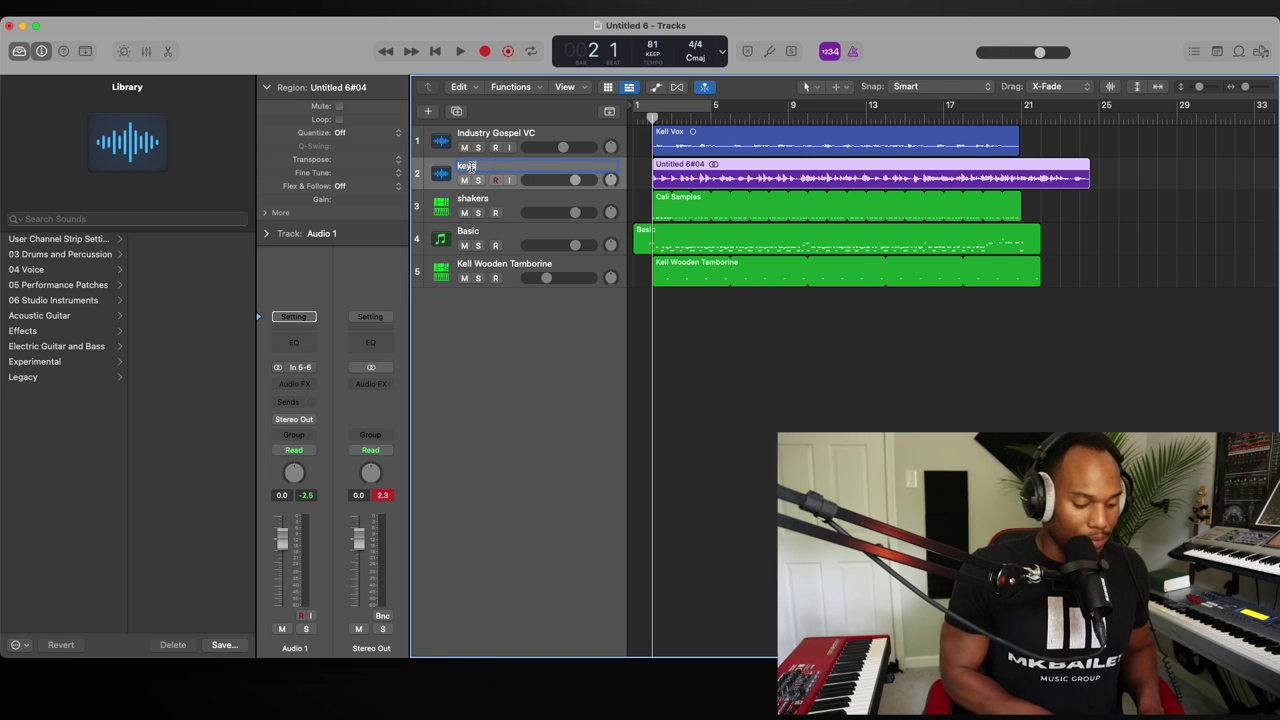
left_click(685, 371)
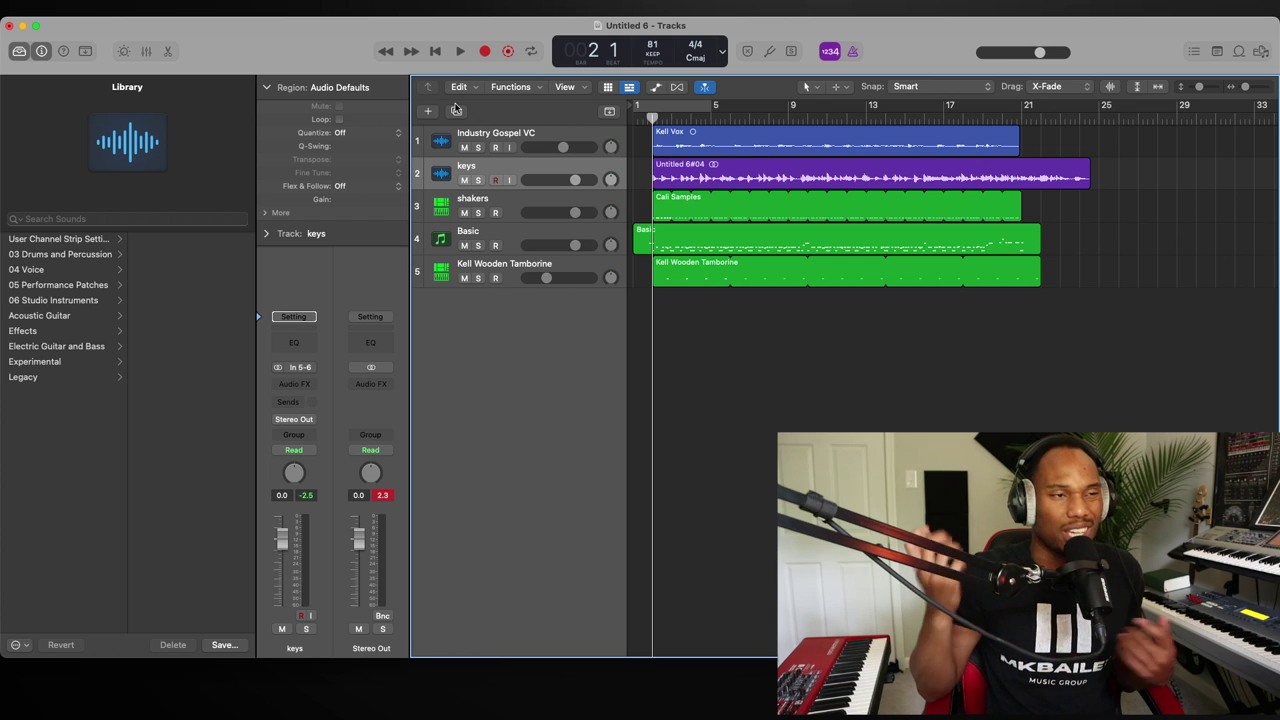
- Create one software instrument track with the default patch directly below the keys track
left_click(424, 111)
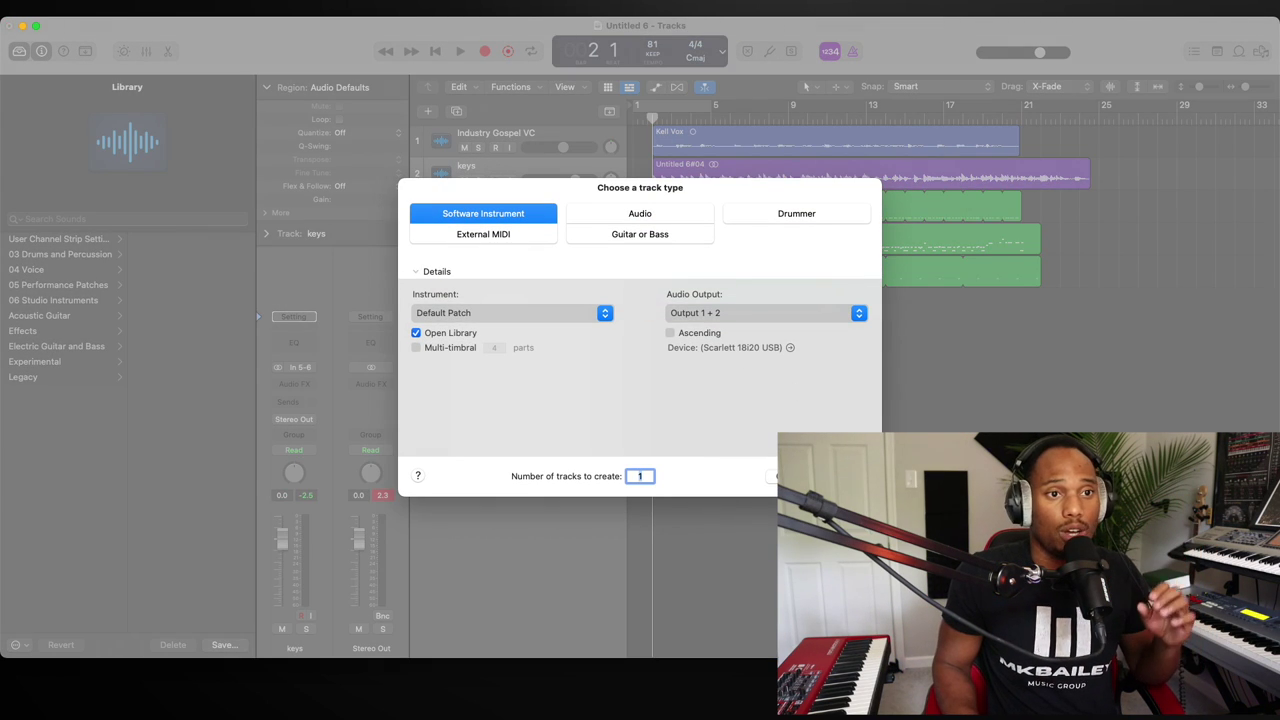
key("Return")
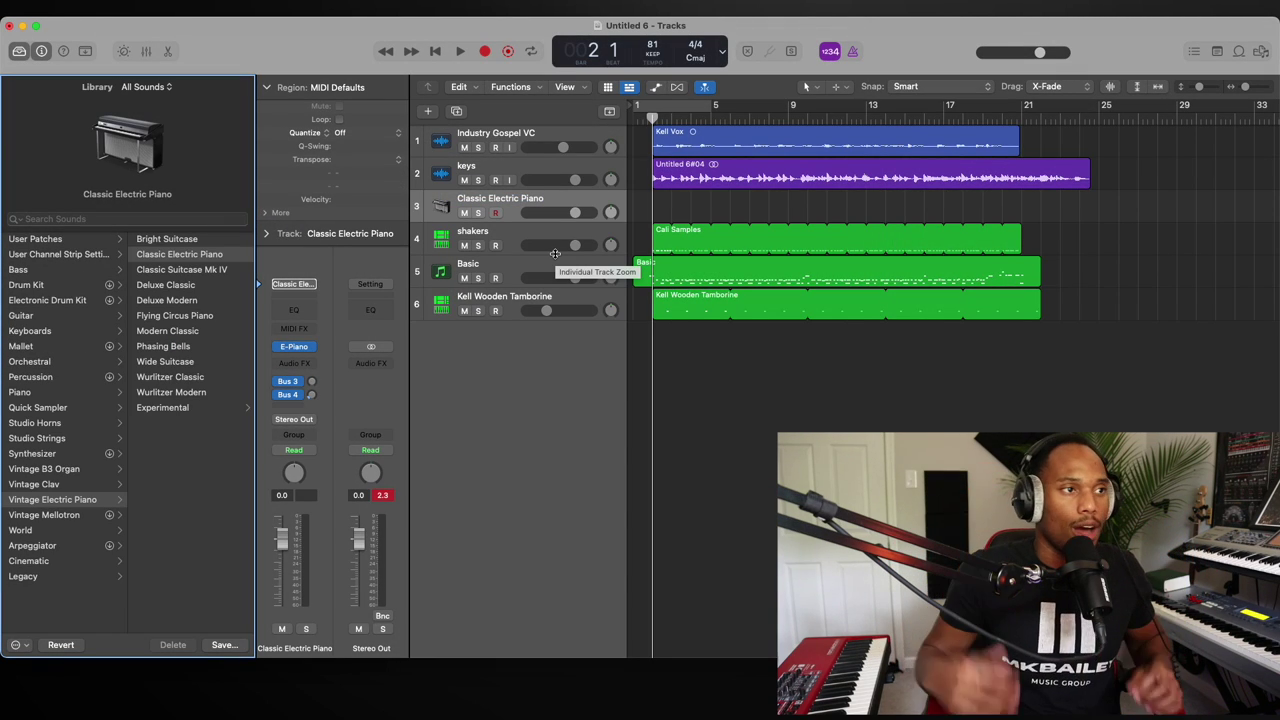
- Load the Thumb Bass patch on the new track and record a bass part from bar 2 to bar 14
left_click(42, 271)
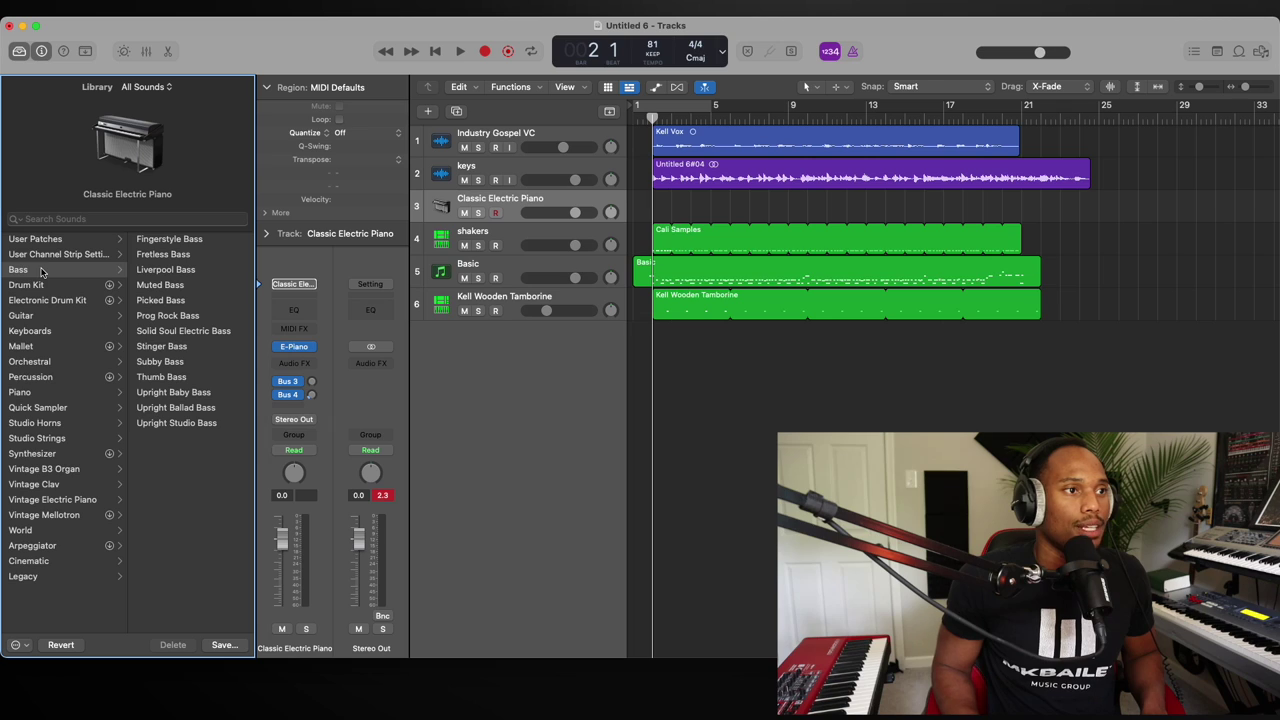
left_click(156, 377)
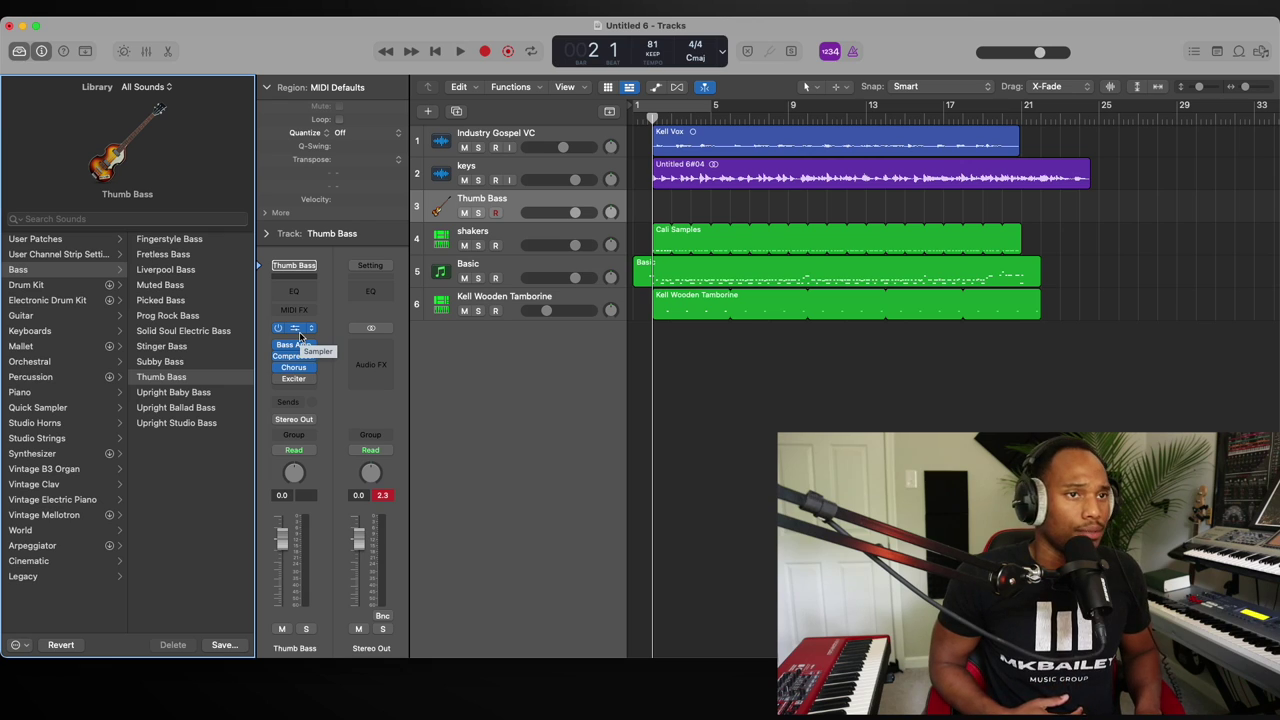
key("r")
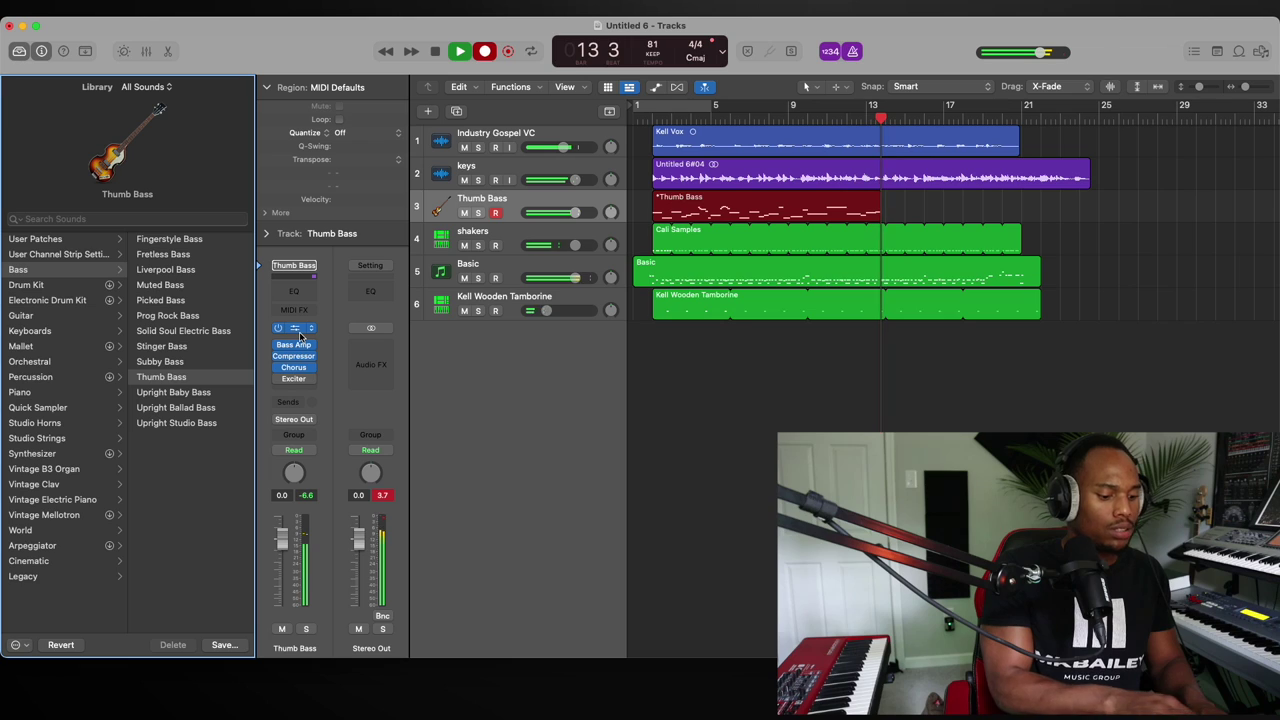
key("space")
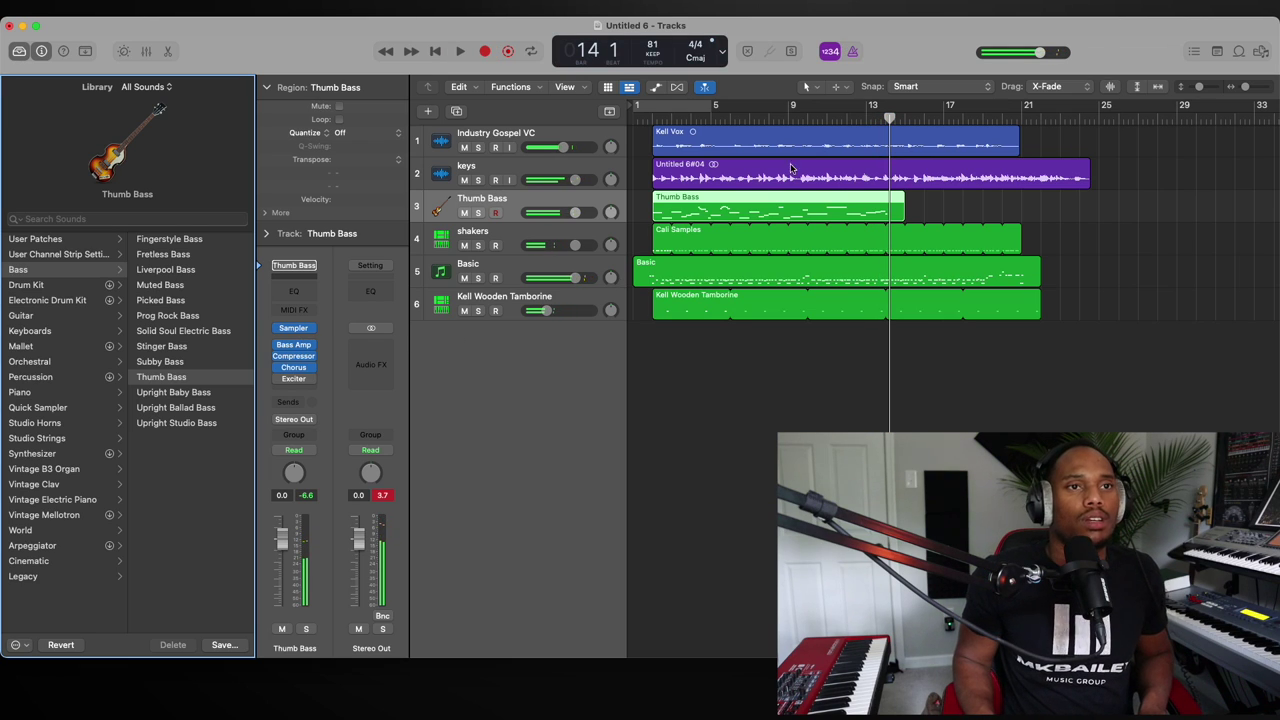
- Open the Thumb Bass region in the Piano Roll and delete the note starting at bar 13
double_click(845, 119)
double_click(862, 215)
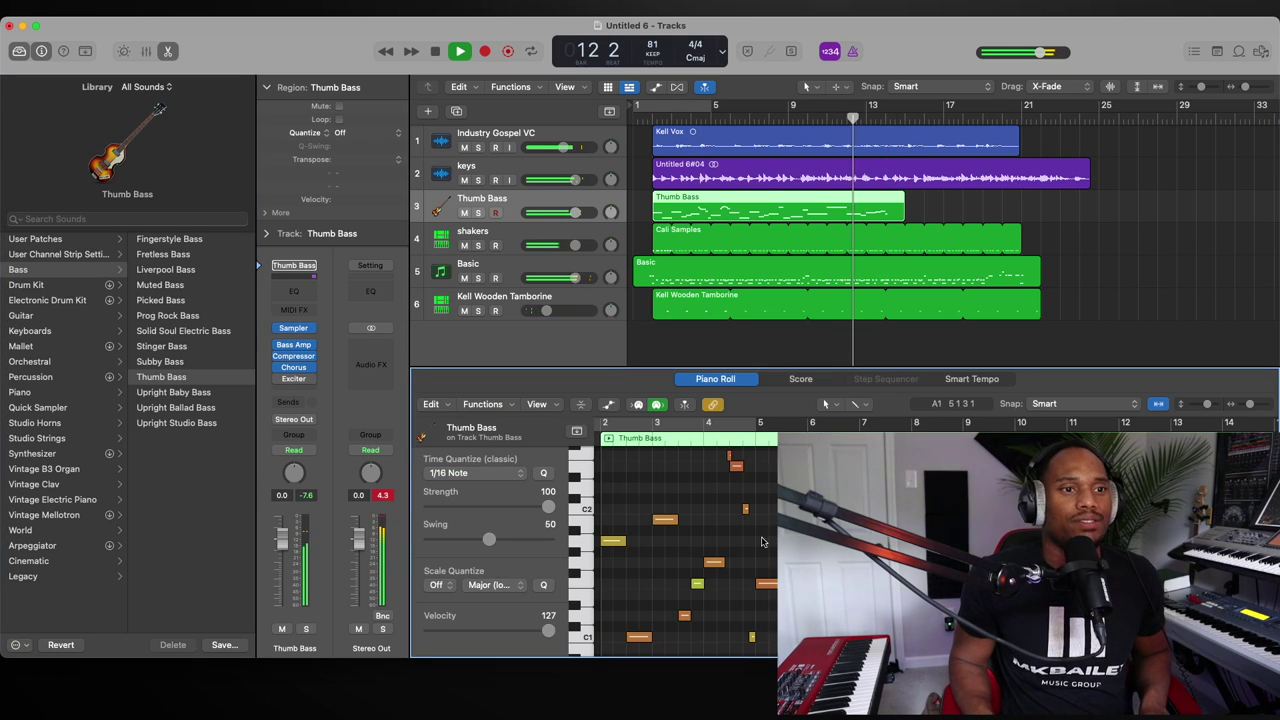
key("super+a")
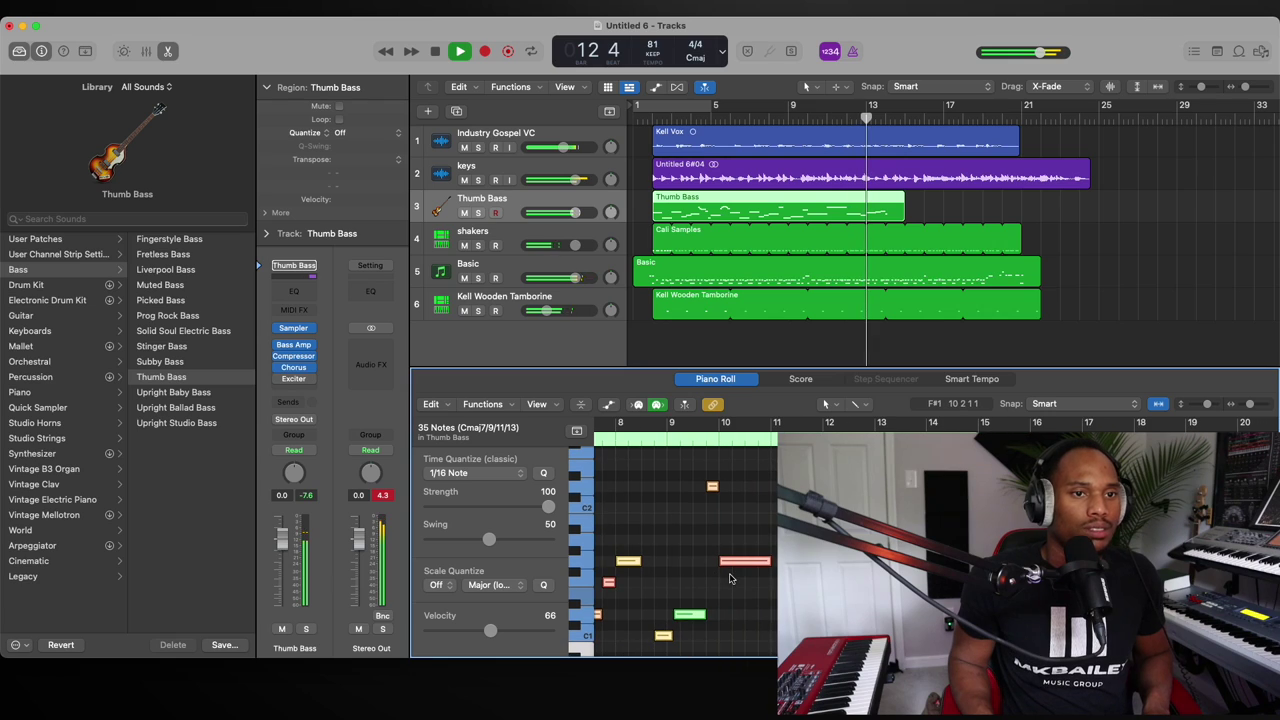
key("super+Right")
key("super+Right")
key("super+Right")
key("space")
left_click(728, 539)
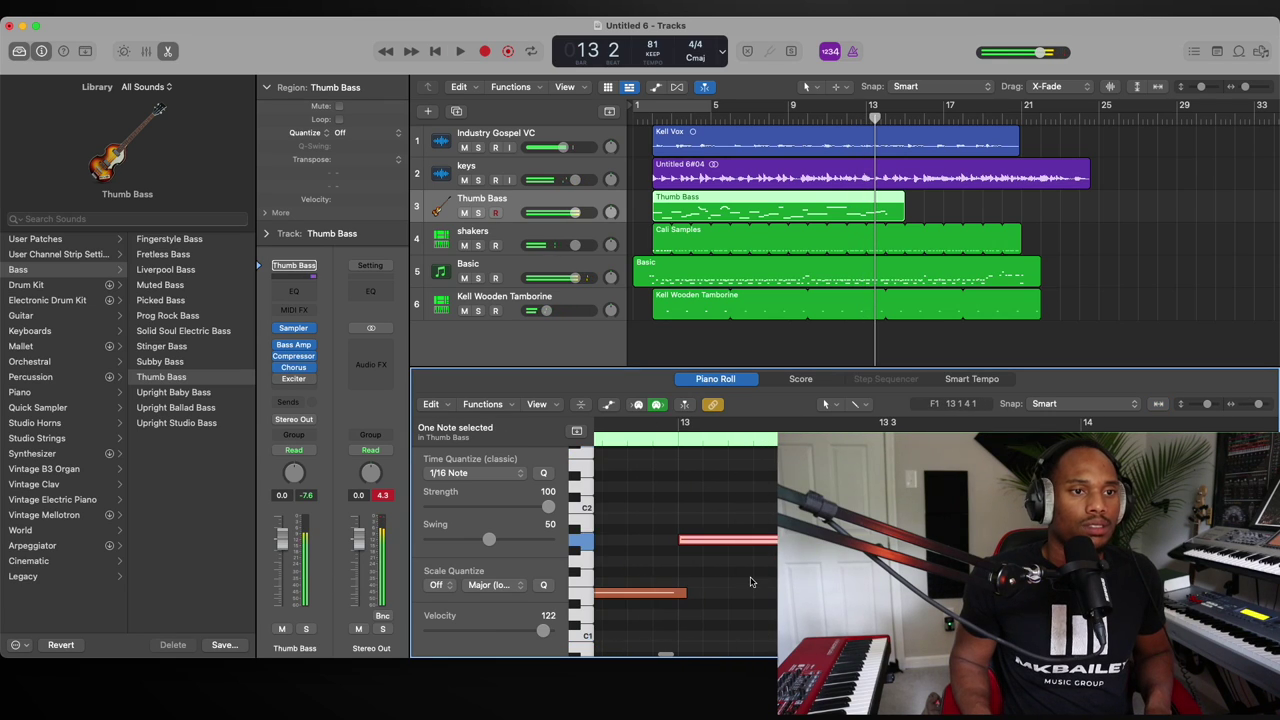
key("Delete")
- Cut off the Thumb Bass region at bar 13 and re-record the bass from there to about bar 16
left_click(680, 430)
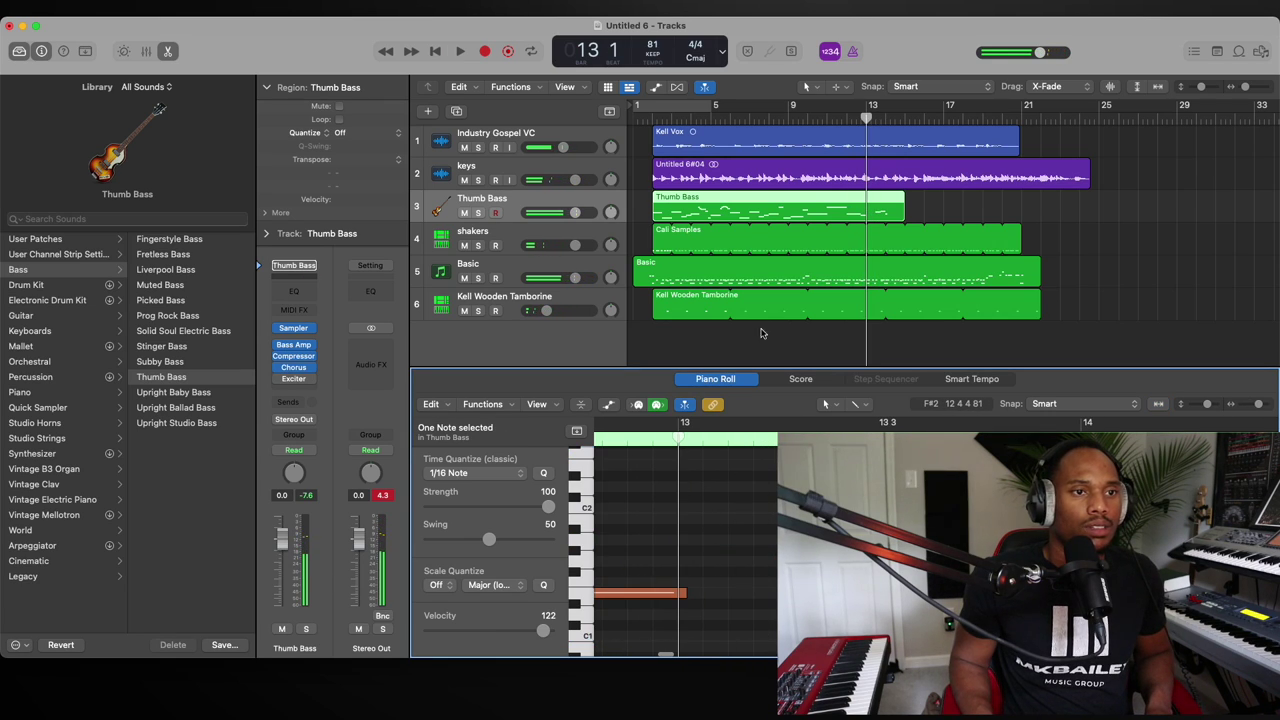
left_click(865, 213)
left_click(745, 262)
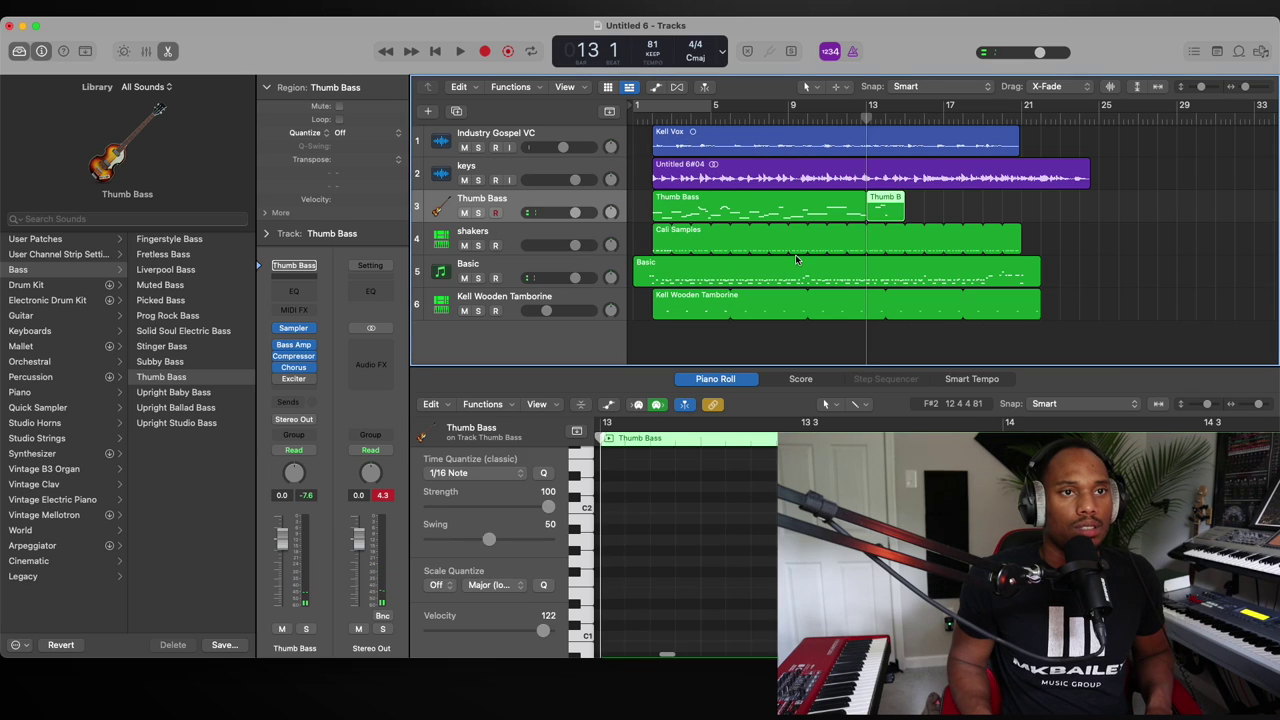
key("space")
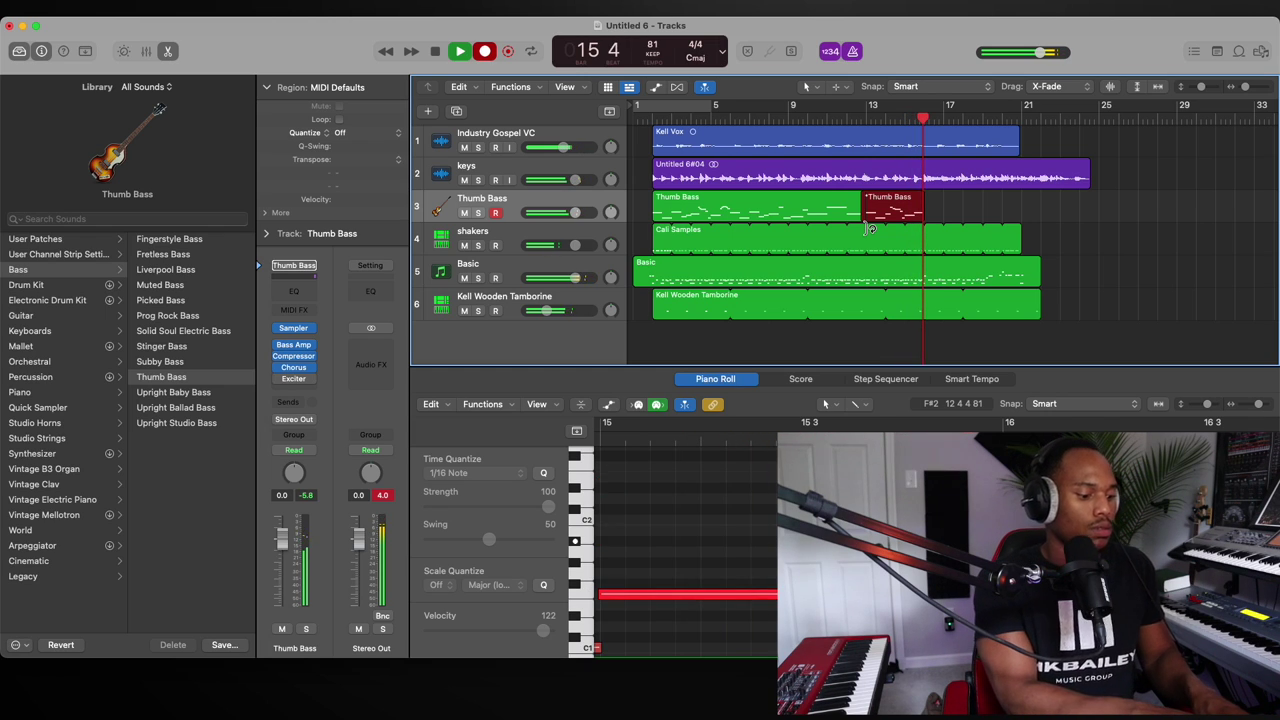
key("super+period")
left_click(866, 118)
key("r")
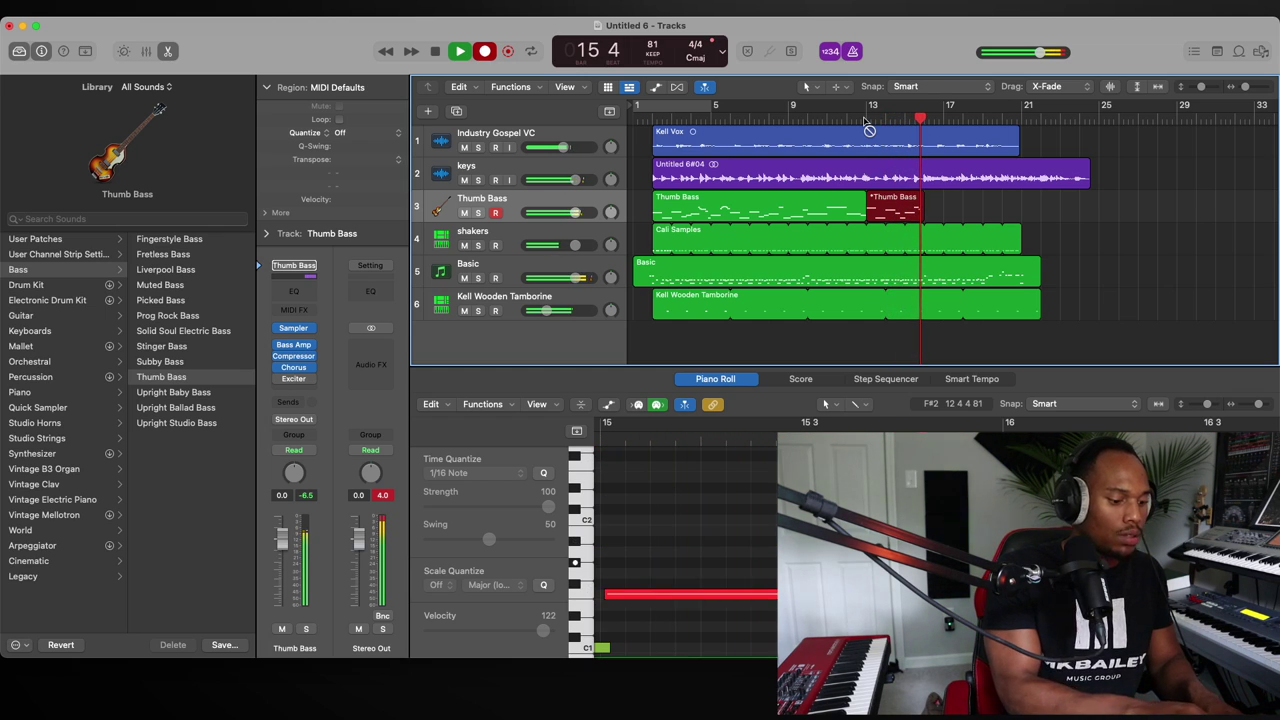
key("space")
key("space")
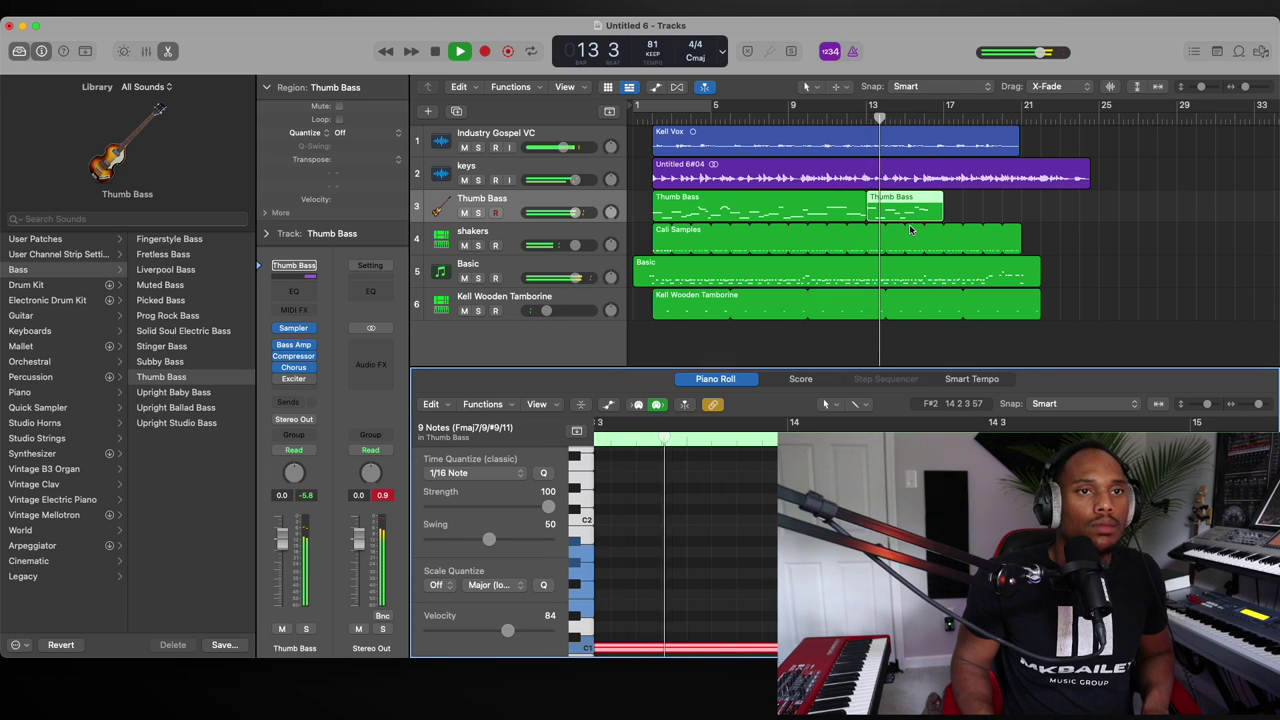
- Trim the second bass region to end at bar 15 and record the remaining bass from there to about bar 24
left_click_drag(942, 200, 916, 199)
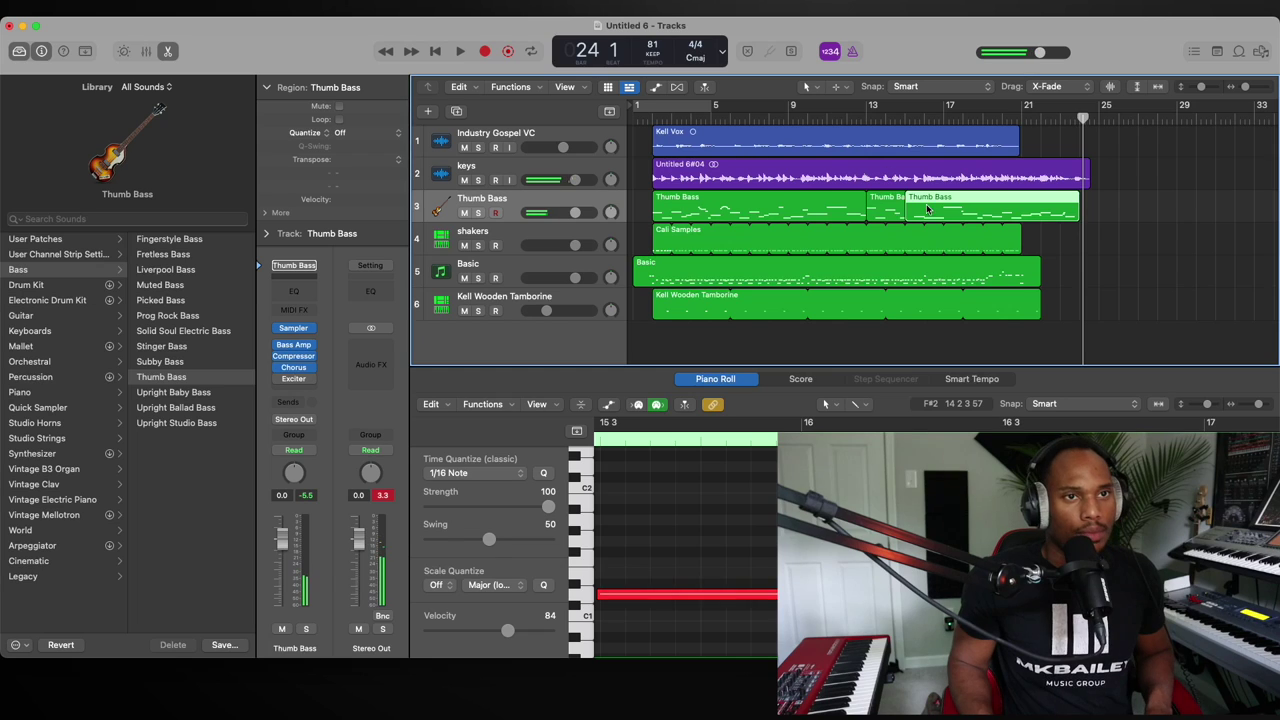
left_click(760, 495)
key("super+a")
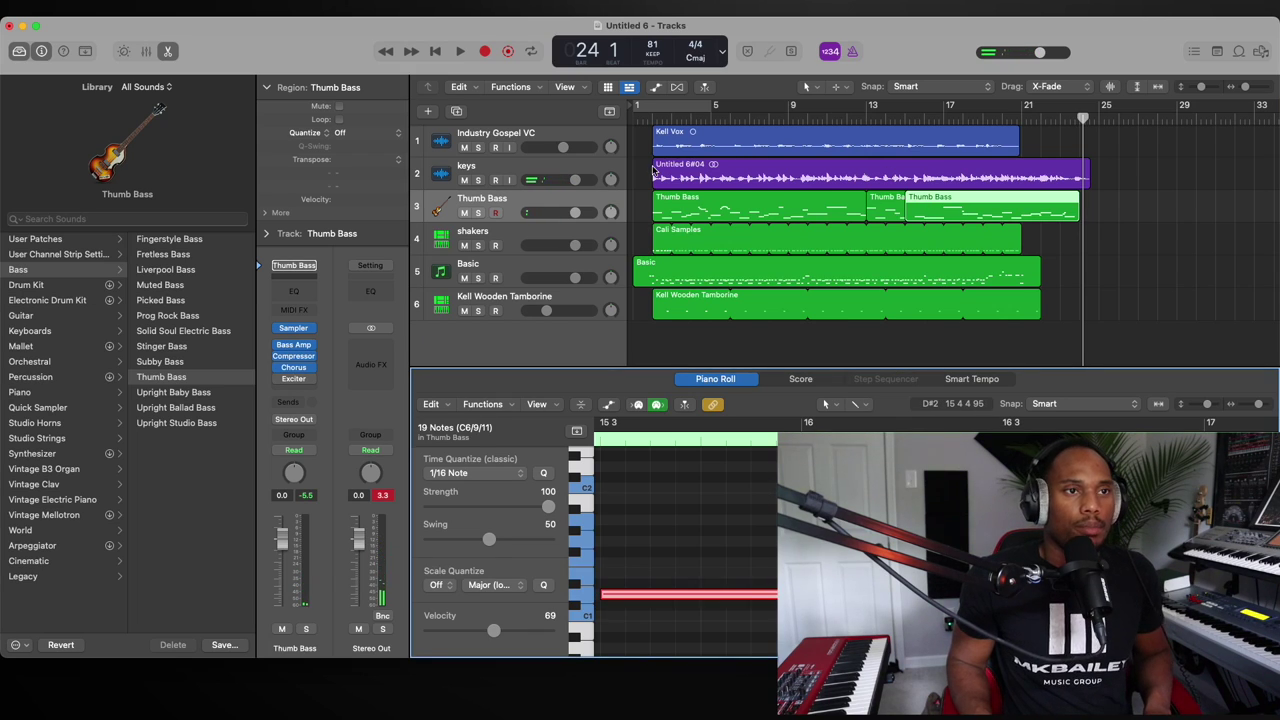
left_click(648, 130)
key("Return")
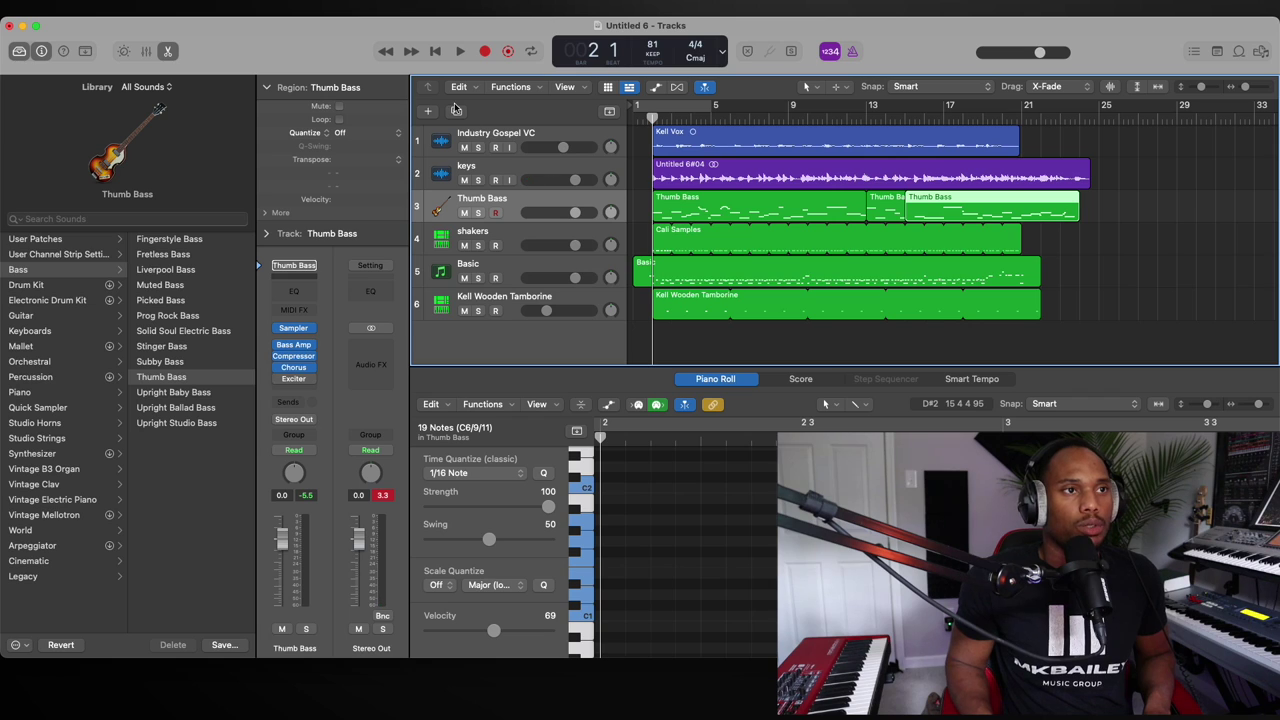
- Create one software instrument track with the default patch directly below the Thumb Bass track
left_click(429, 112)
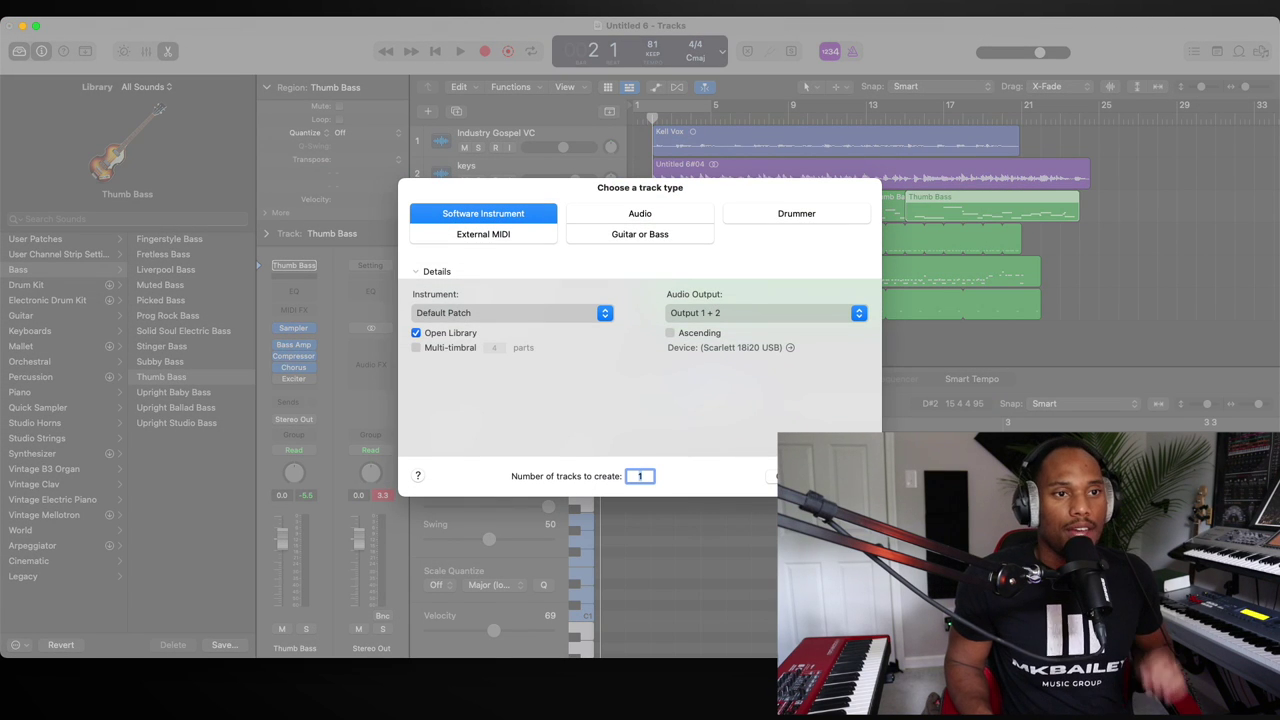
key("Return")
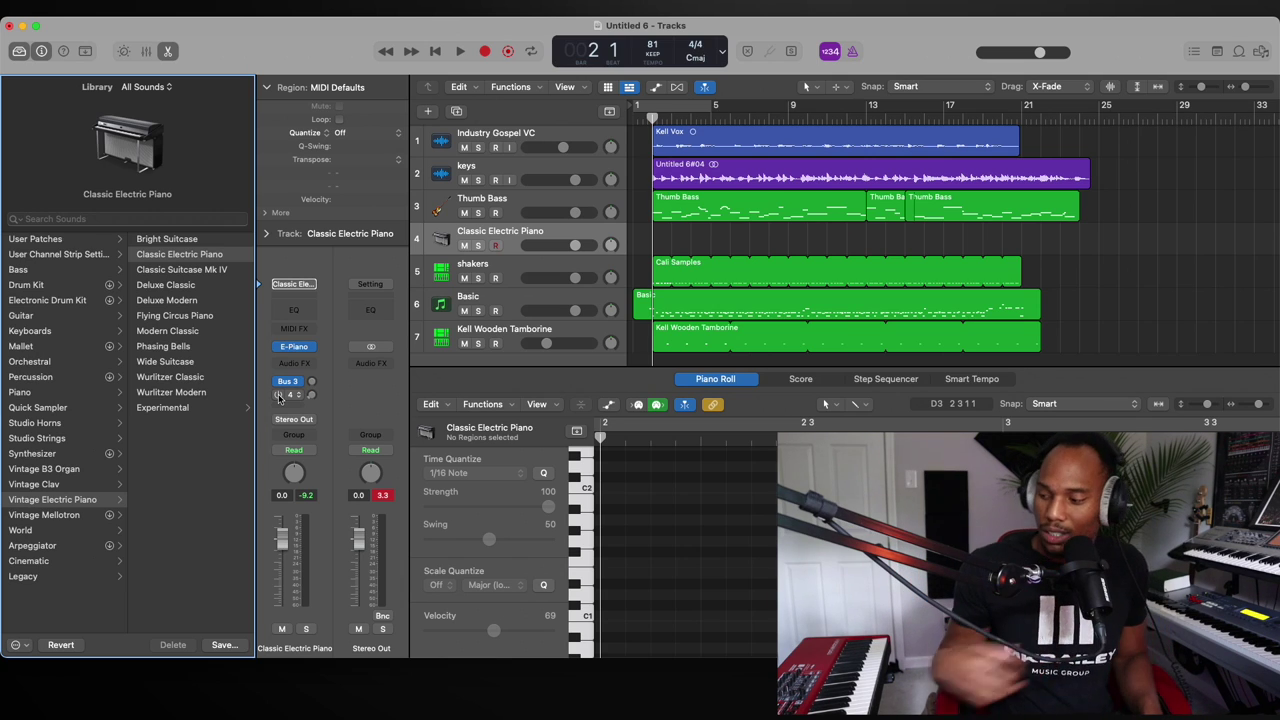
key("Return")
key("space")
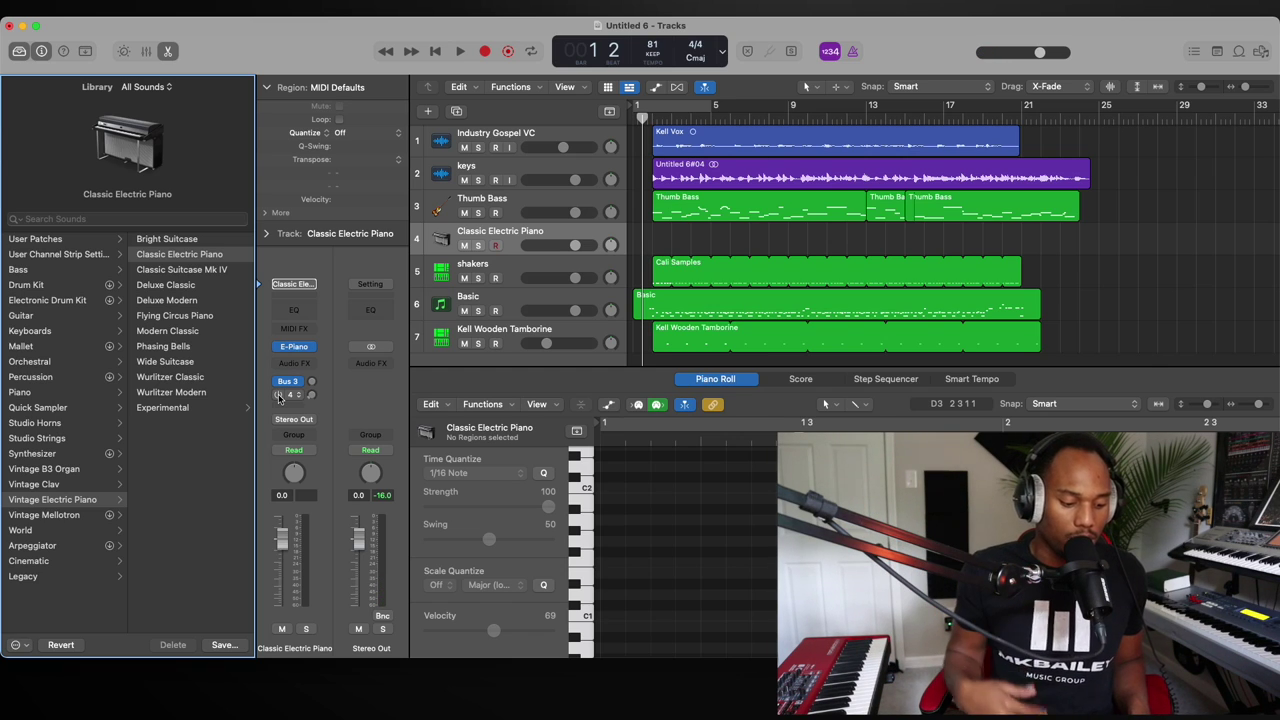
- Record a Classic Electric Piano part from bar 1 to about bar 22 and lower the track's volume to -5.0 dB
key("r")
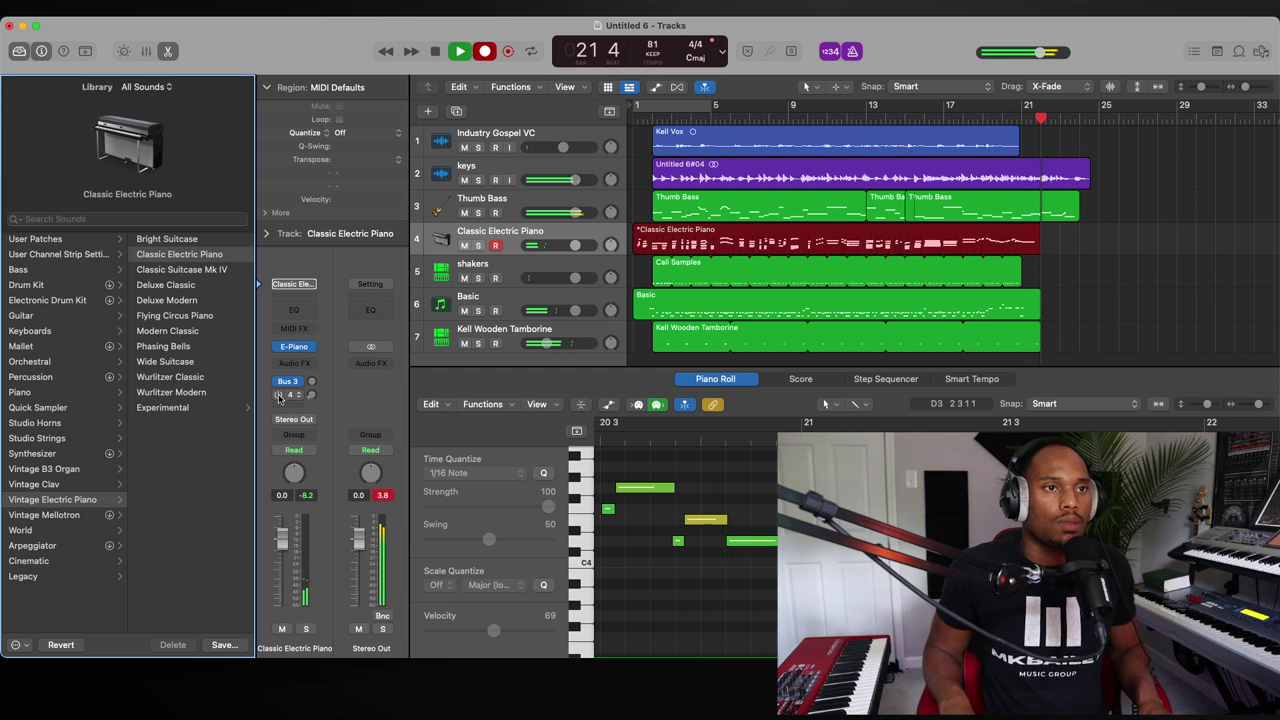
key("space")
left_click_drag(575, 245, 536, 247)
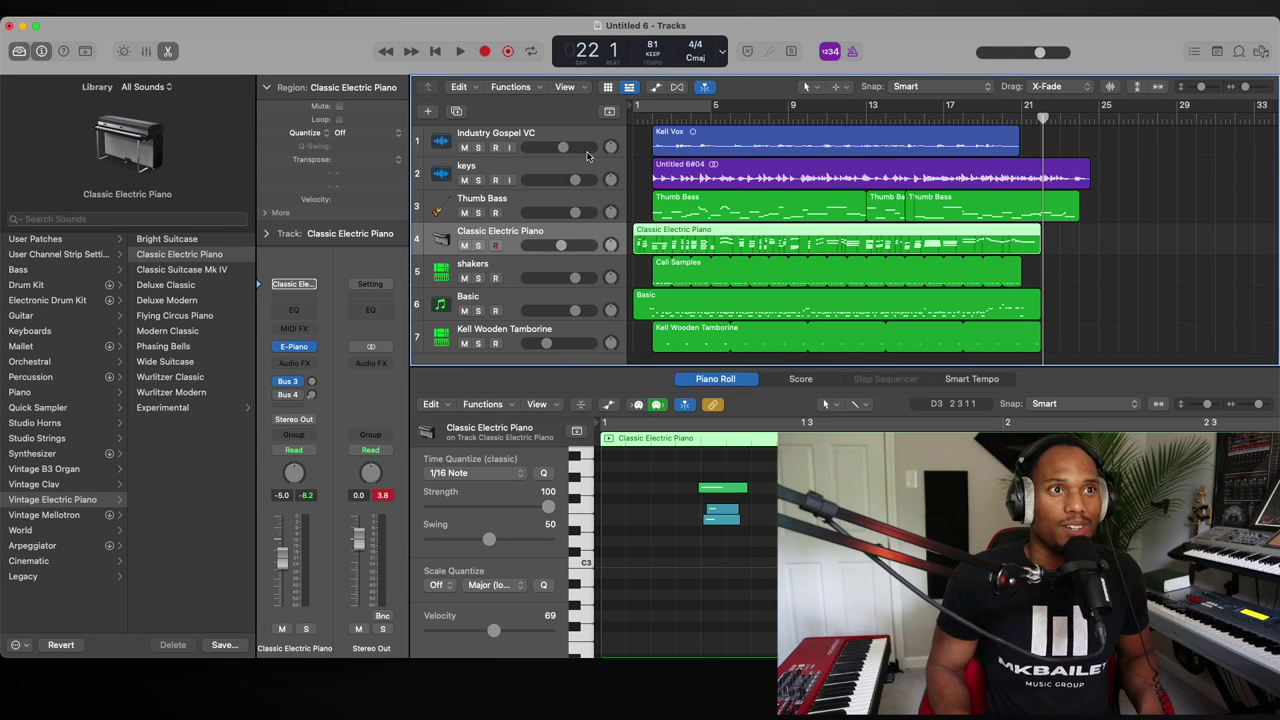
- Add another instrument track below Classic Electric Piano and, after auditioning other Mosaic Pads, load the legacy M1 Session Pad patch
key("super+d")
key("space")
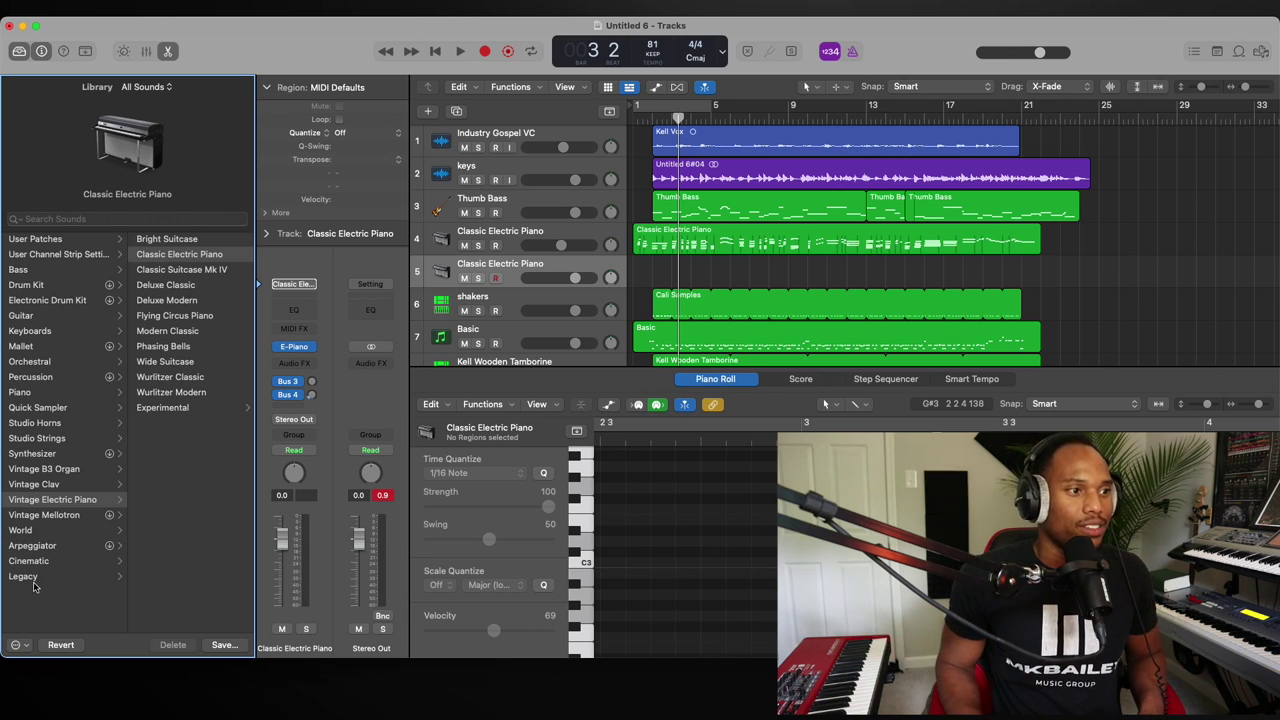
left_click(33, 579)
left_click(155, 241)
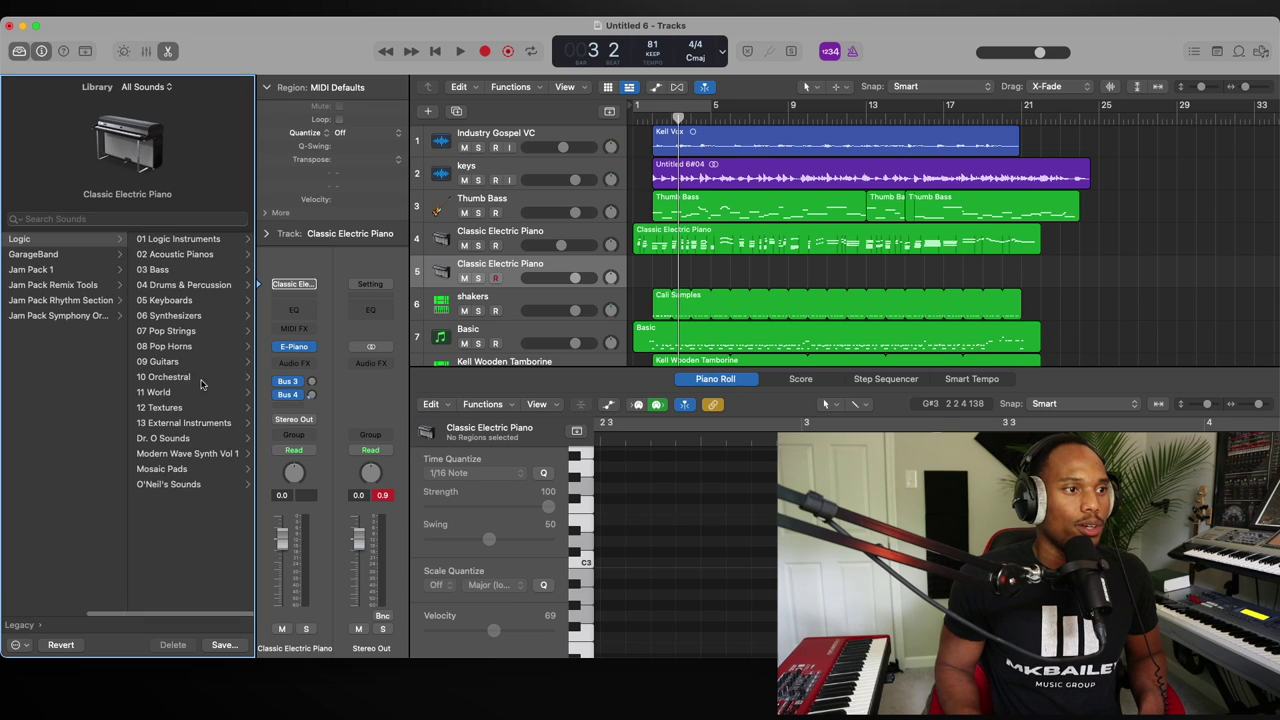
left_click(176, 469)
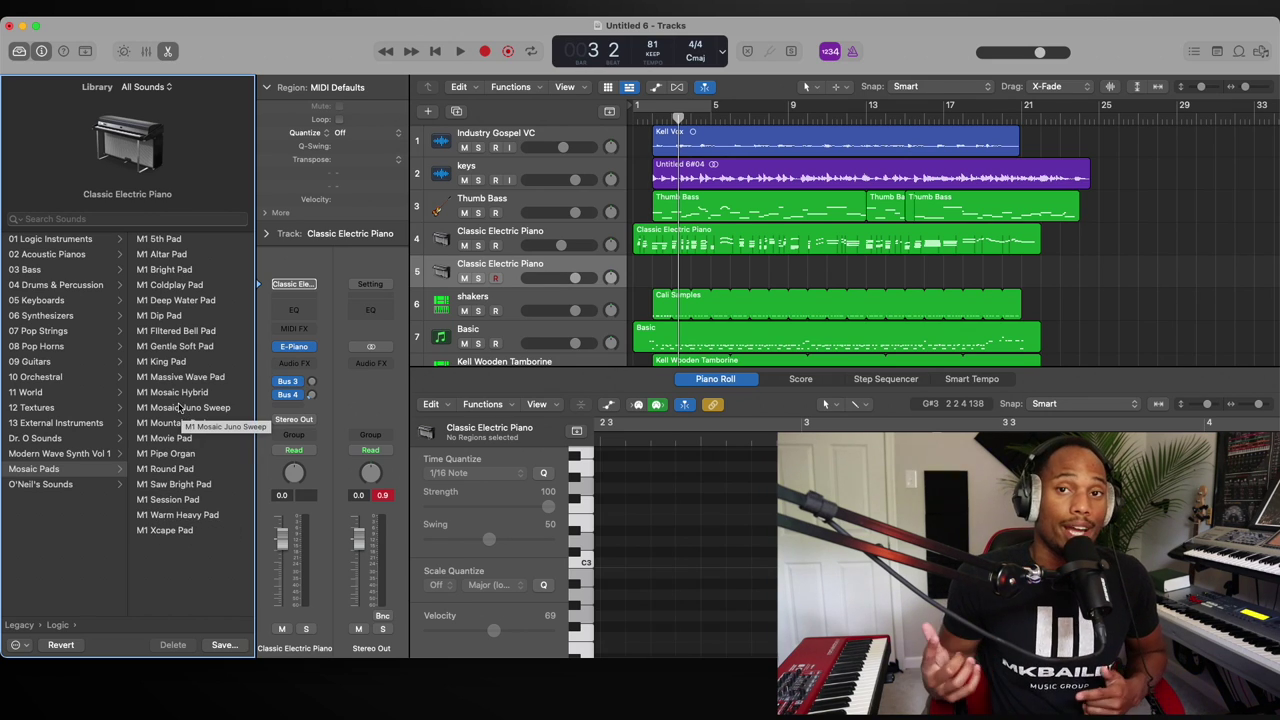
left_click(172, 361)
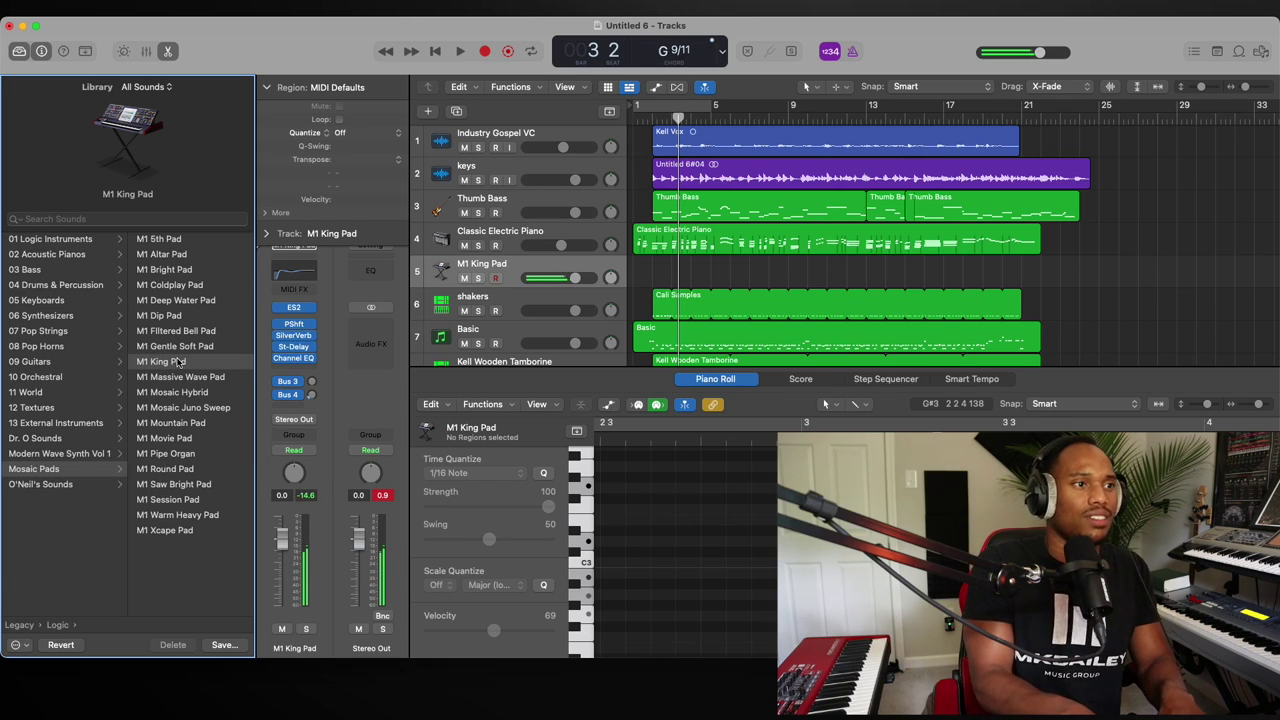
left_click(175, 408)
left_click(168, 499)
- Record the M1 Session Pad part in two takes, from bar 2 to bar 14 and from bar 14 to about bar 23
key("r")
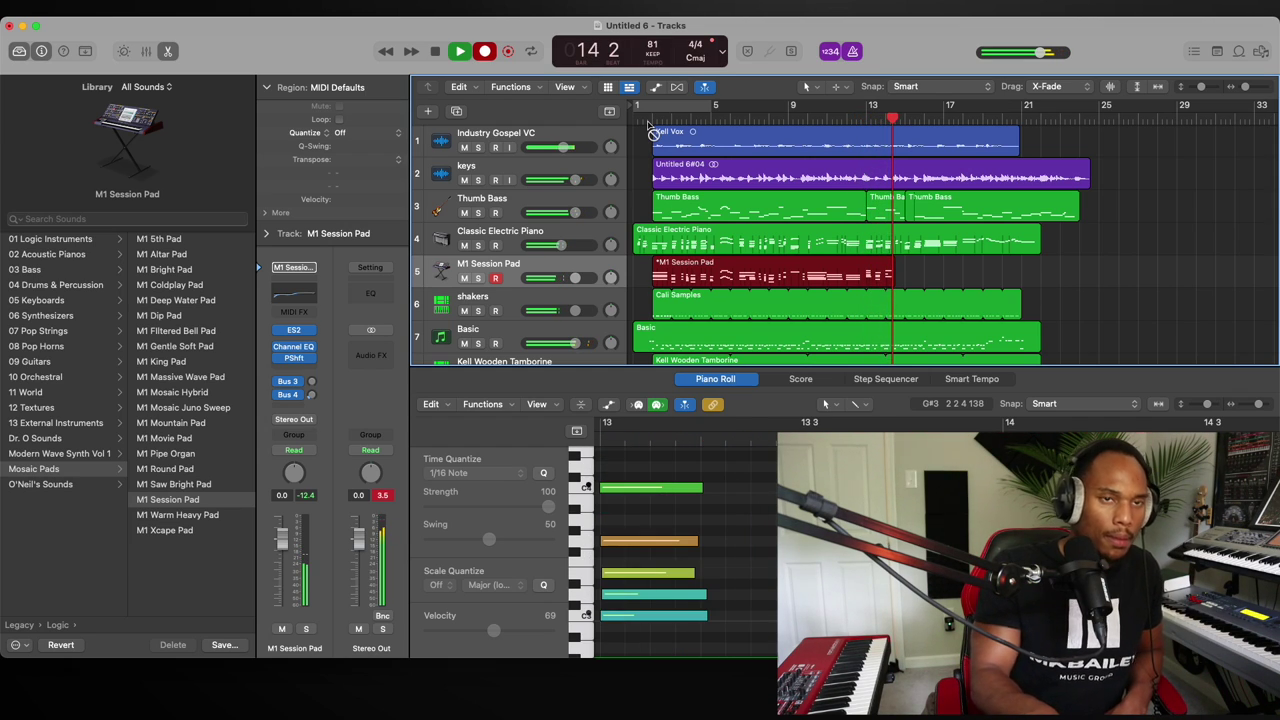
key("space")
left_click(1040, 428)
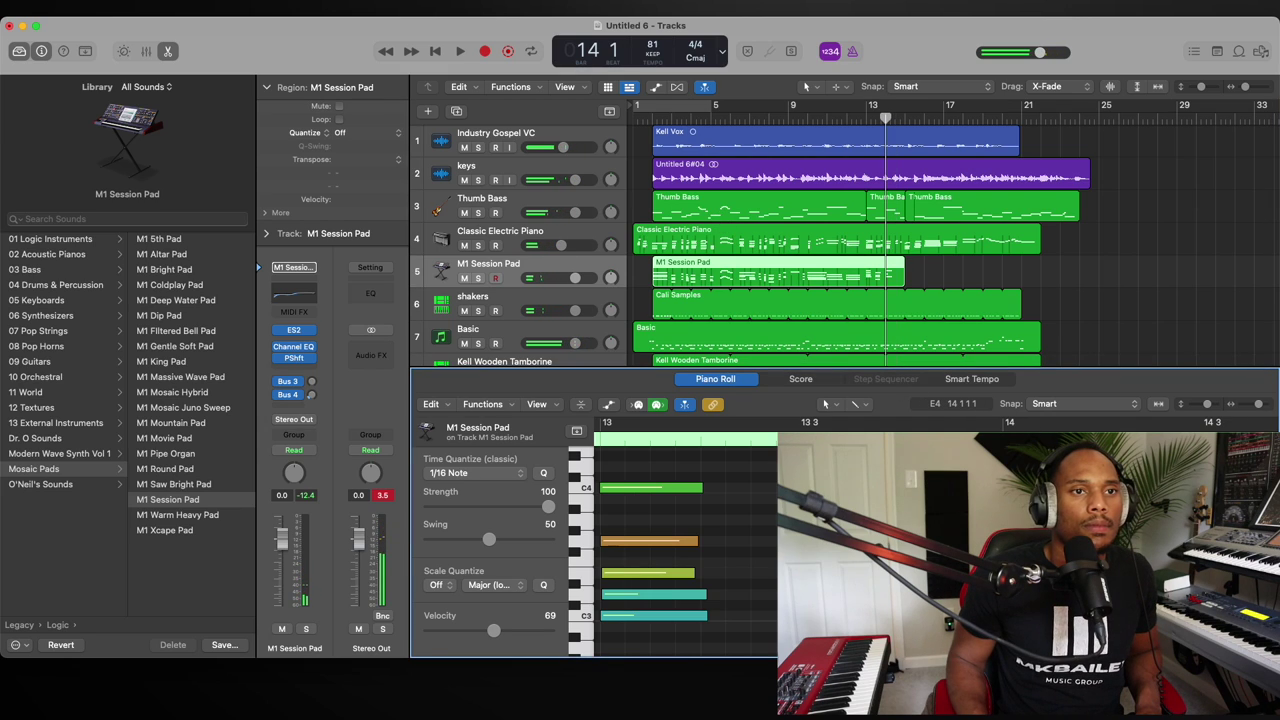
key("super+a")
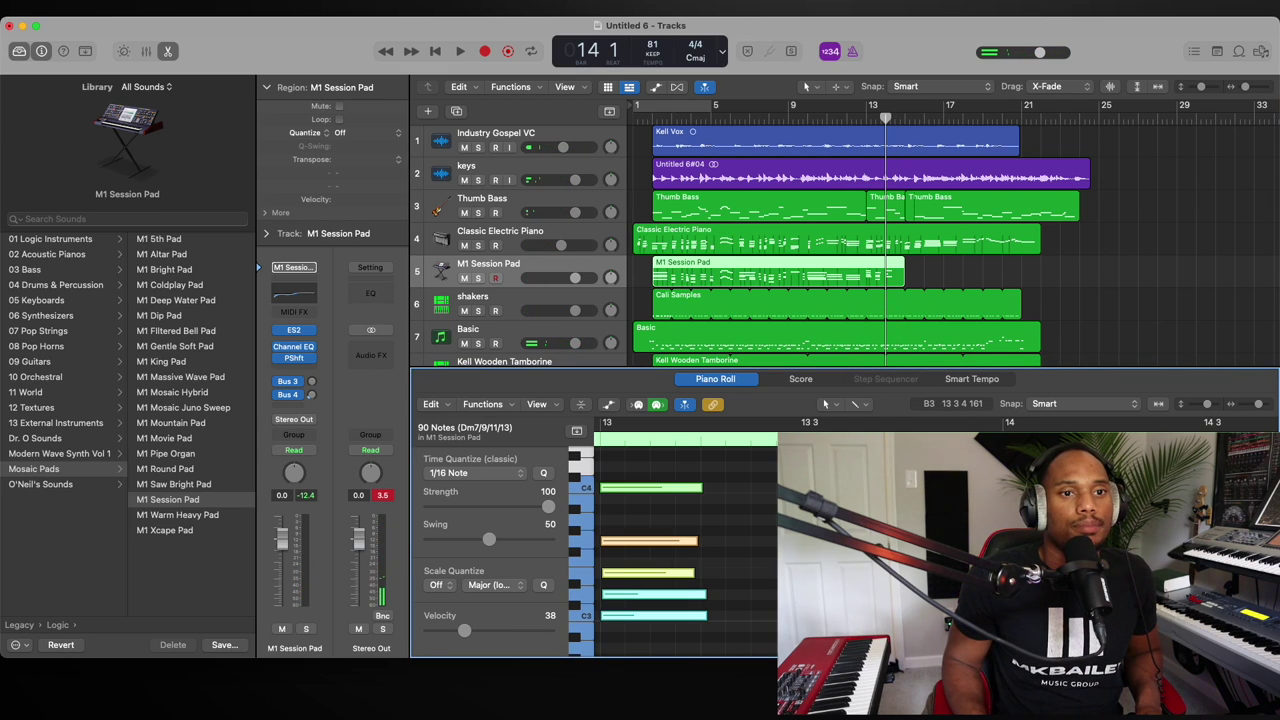
key("r")
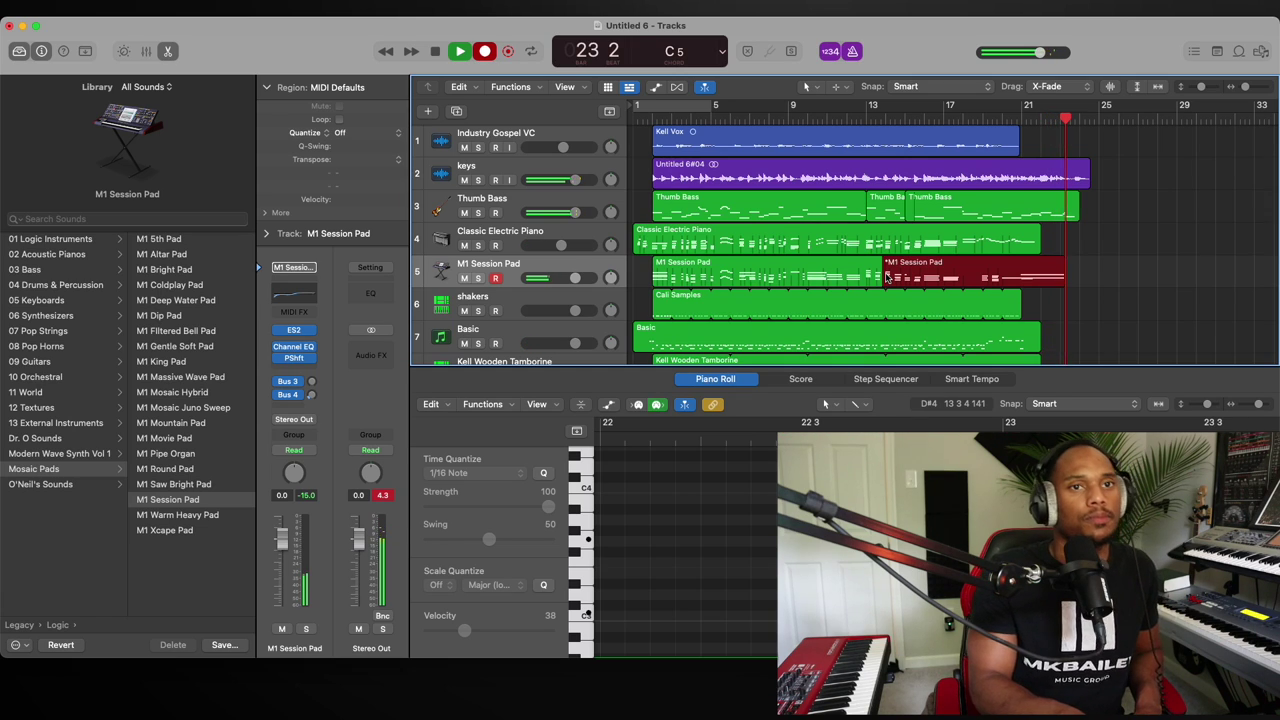
key("space")
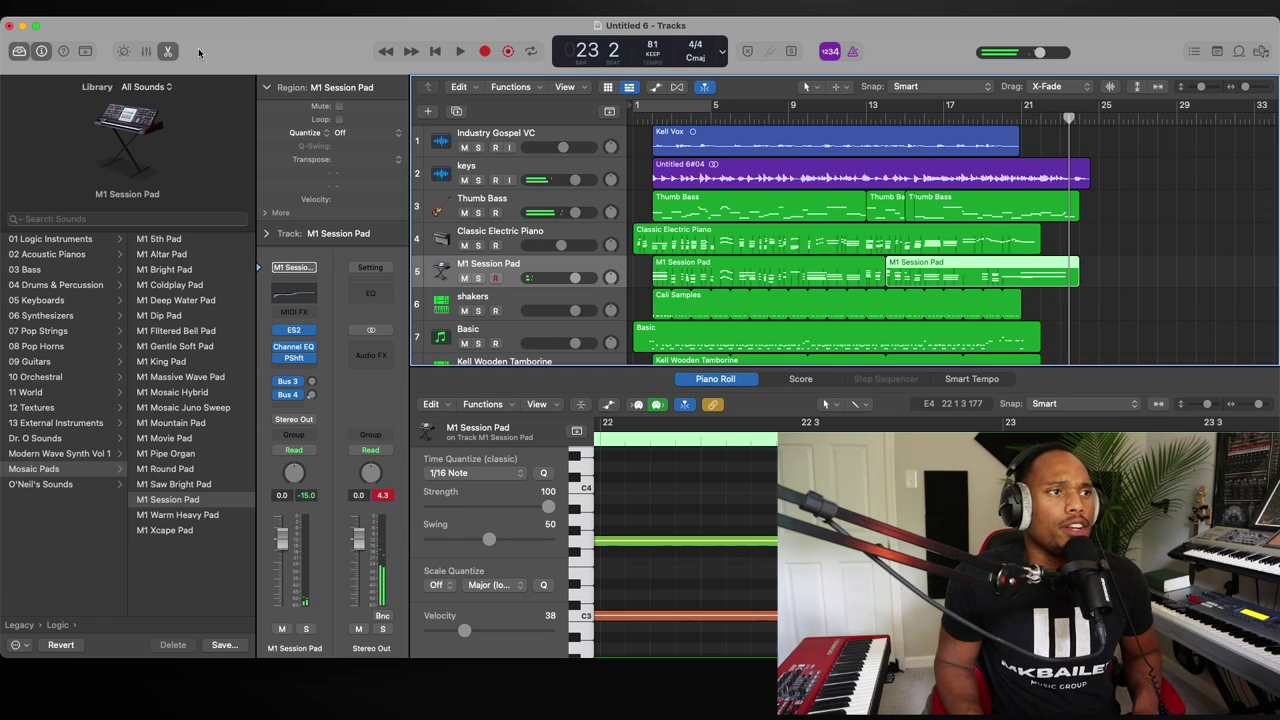
- Switch to Finder, search the Dropbox for "ccm" and open the folder of worship drone pad files
left_click(145, 51)
left_click(145, 51)
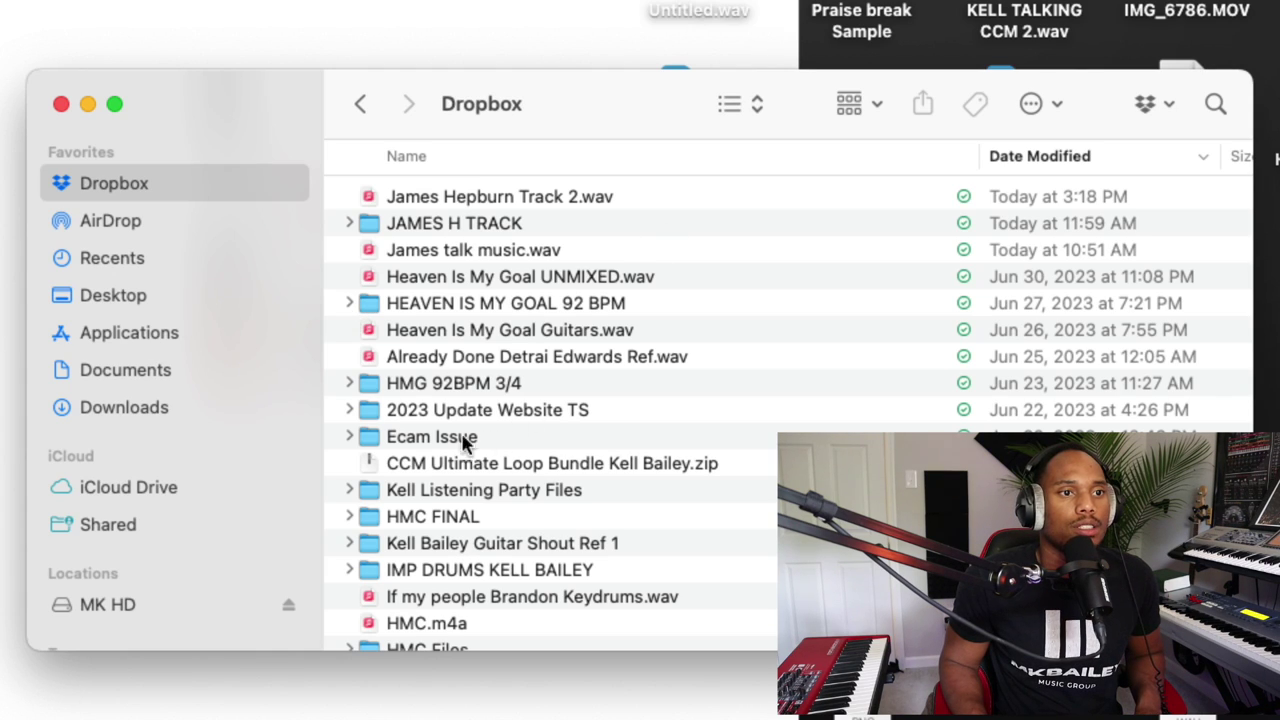
left_click(1214, 106)
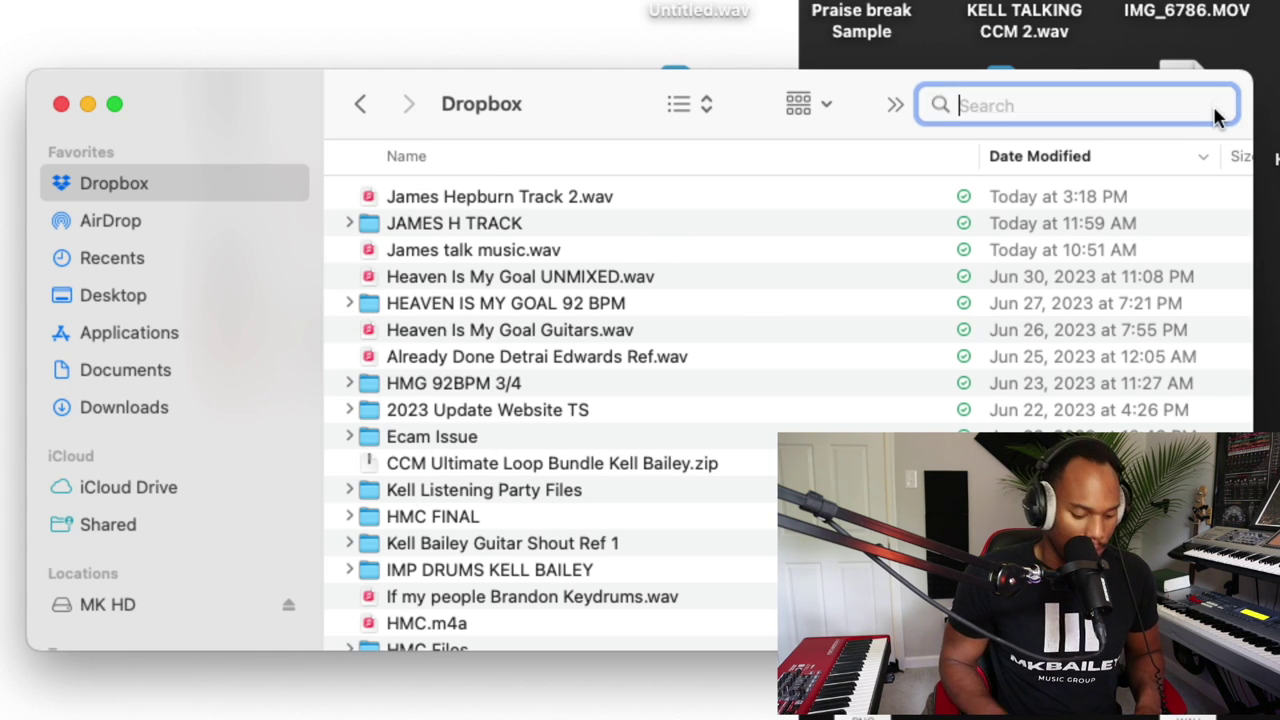
type("ccm")
double_click(390, 266)
left_click_drag(204, 131, 552, 117)
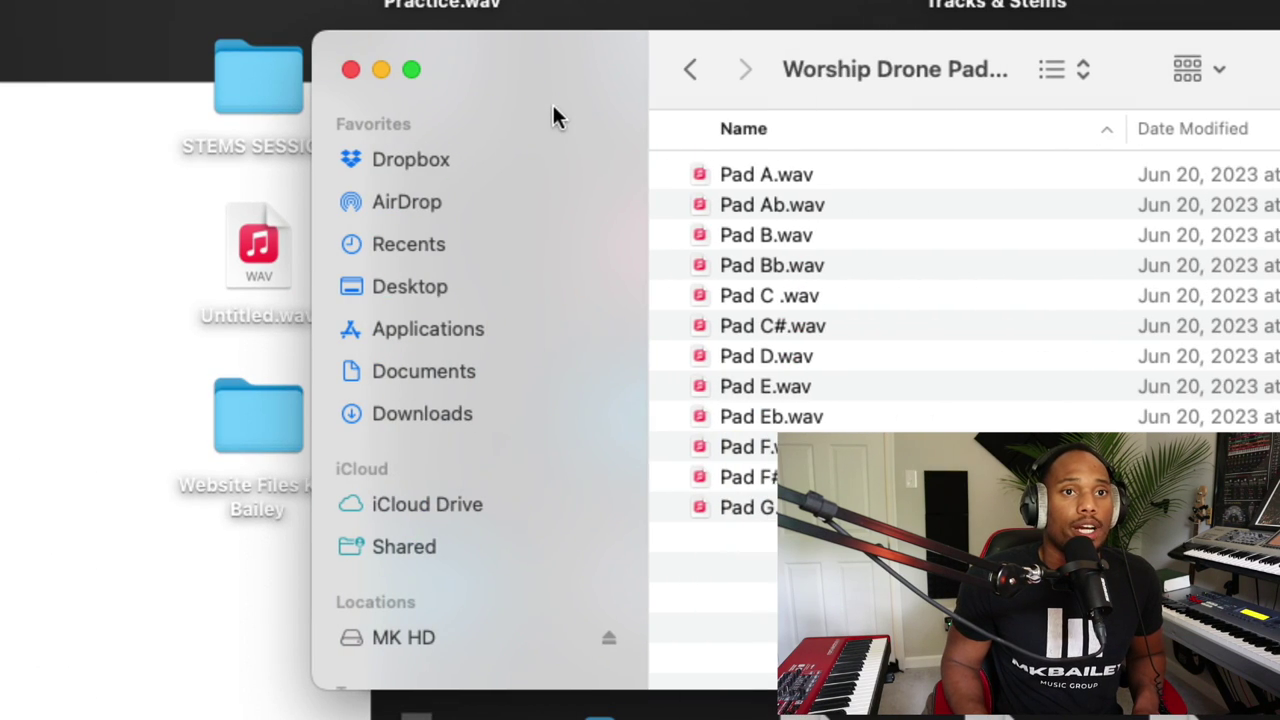
- Import Pad C .wav into the project at bar 1 on a new track below the Wooden Tamborine track
left_click(702, 294)
left_click_drag(702, 294, 171, 534)
left_click_drag(730, 295, 5, 641)
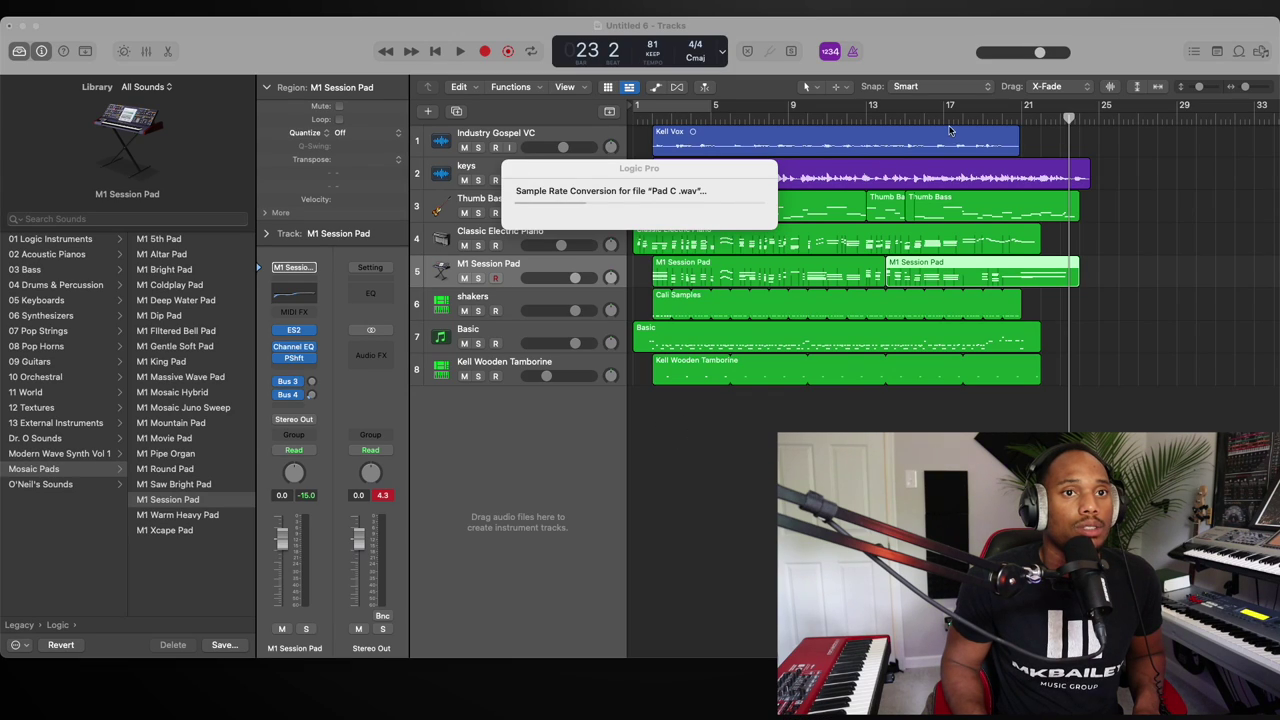
- Play the song from the beginning while slightly lowering the volume of the Pad C track
key("Return")
key("space")
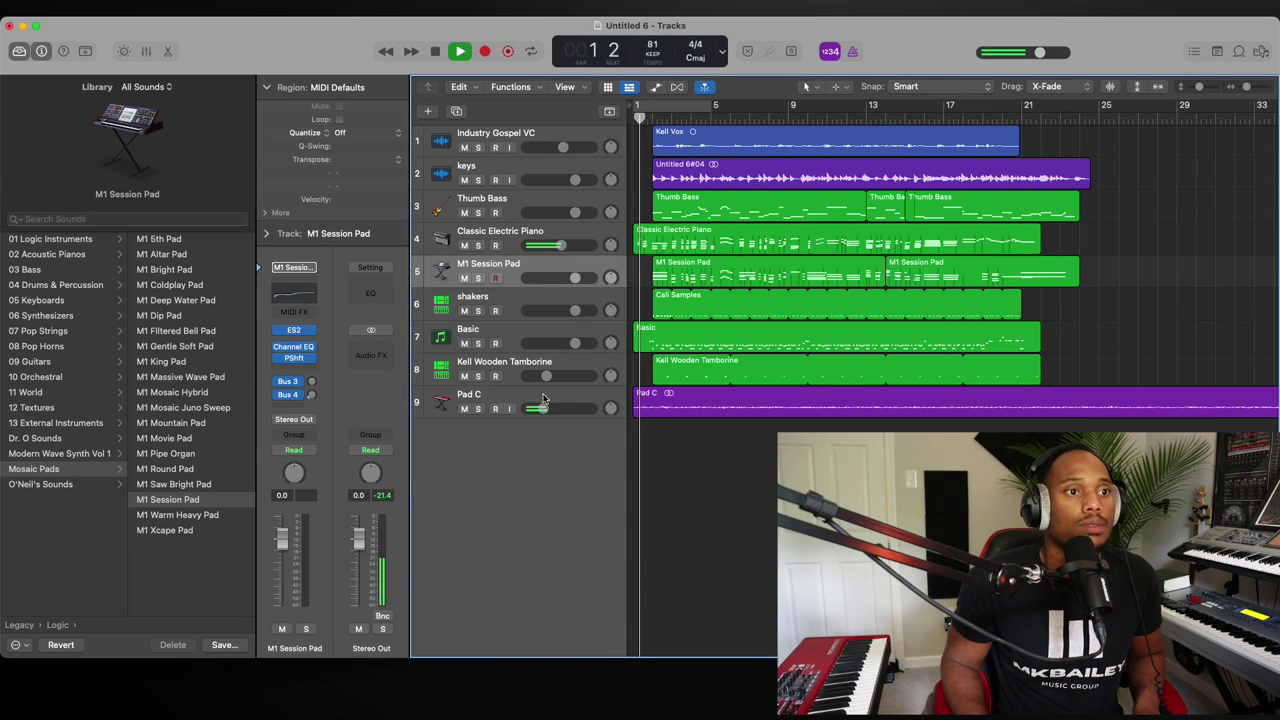
left_click_drag(543, 408, 539, 408)
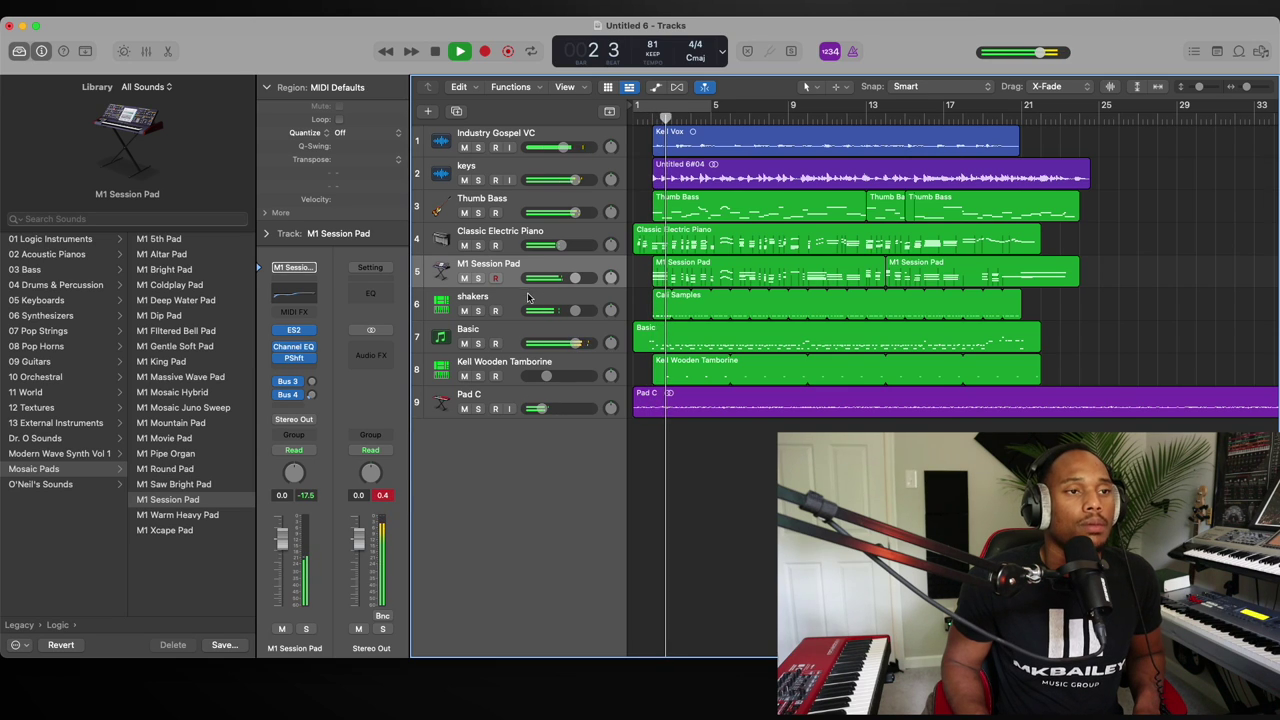
- Create a software instrument track with the default patch directly below the Pad C track
left_click(500, 398)
left_click(428, 111)
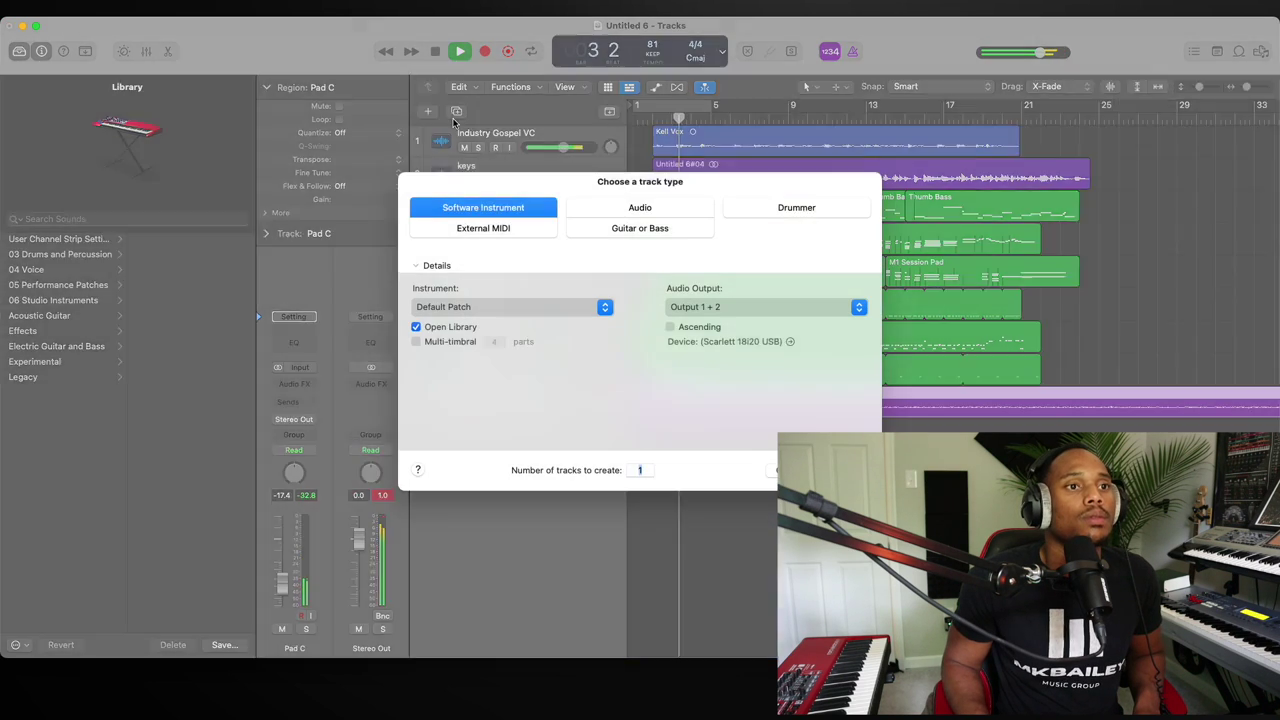
key("Return")
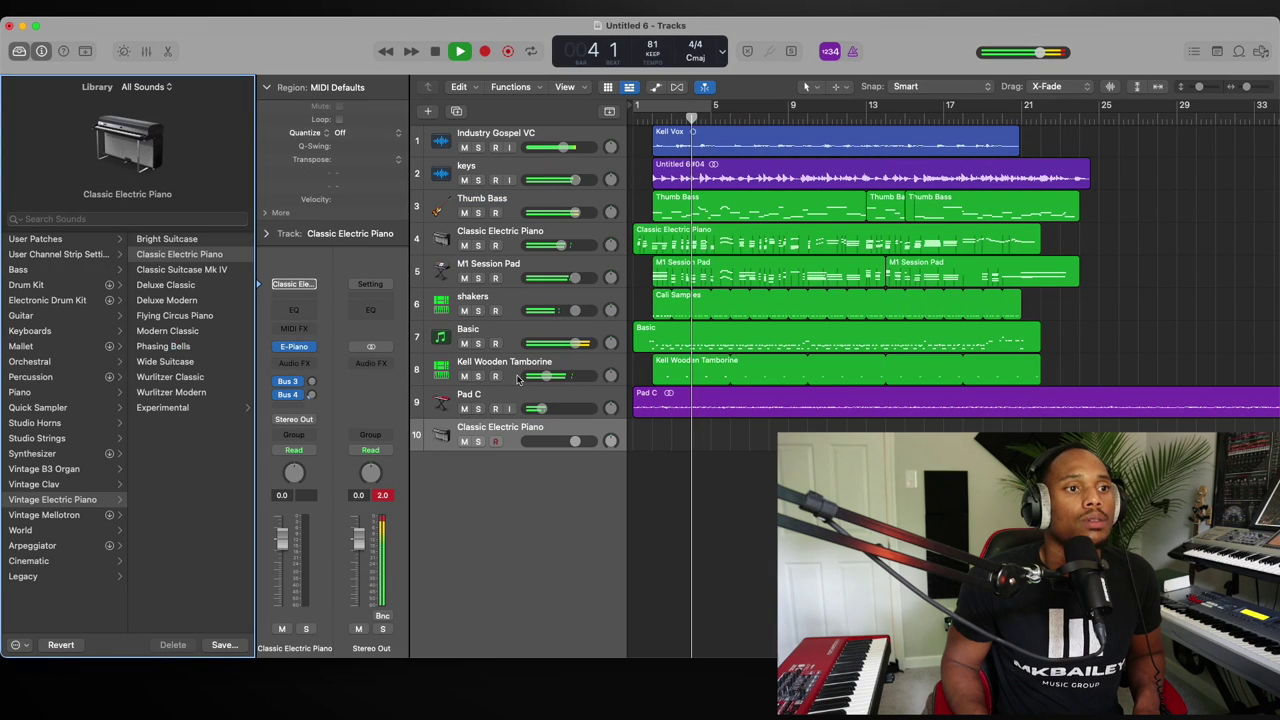
- Audition Rhythmic synthesizer patches on the new track, including Aquatic Pulsations, Crunchy Synth Patterns, Fantasy Echoes, Future Foundation and Glitching Beat Machine
left_click(45, 455)
left_click(198, 241)
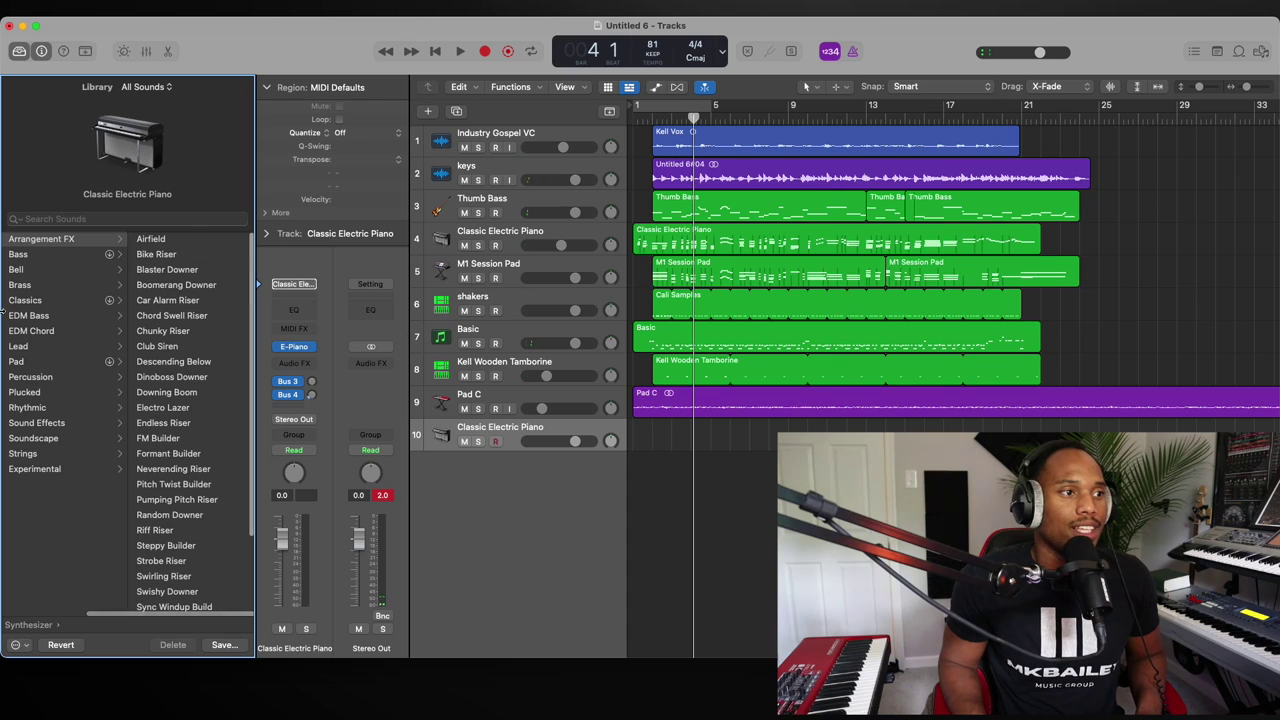
left_click(34, 410)
left_click(172, 271)
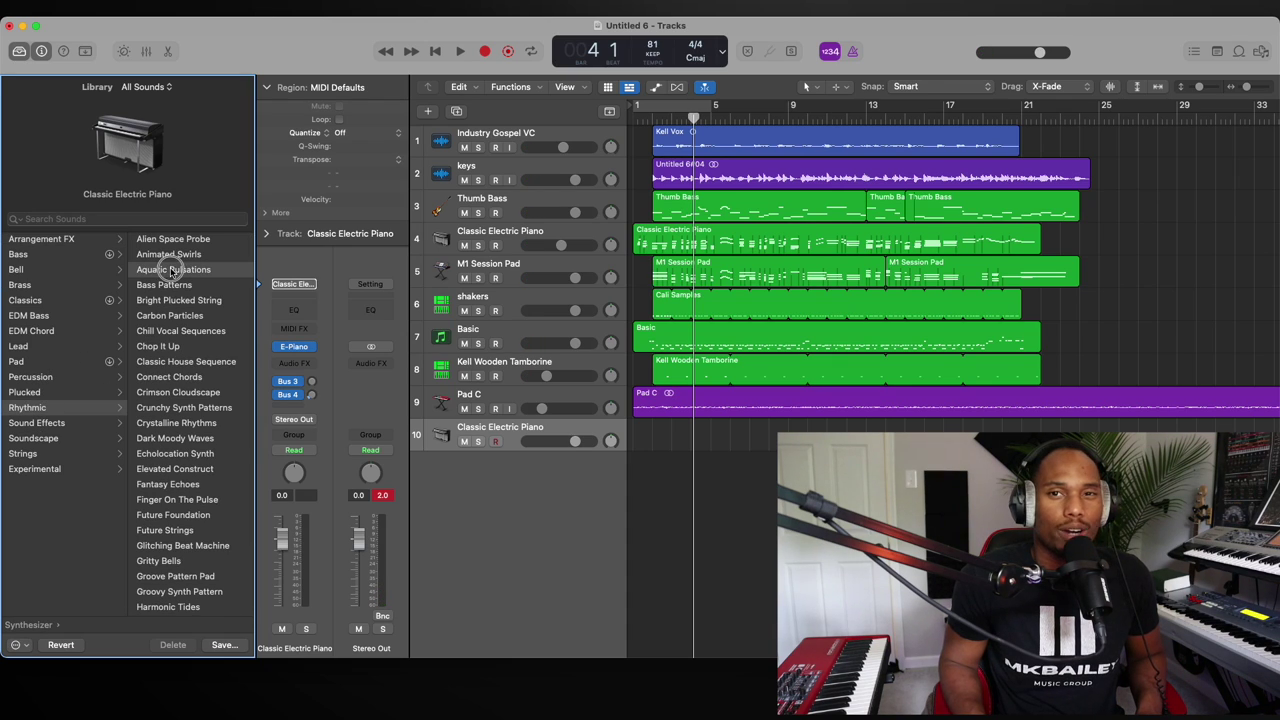
scroll(120, 308, "left", 3)
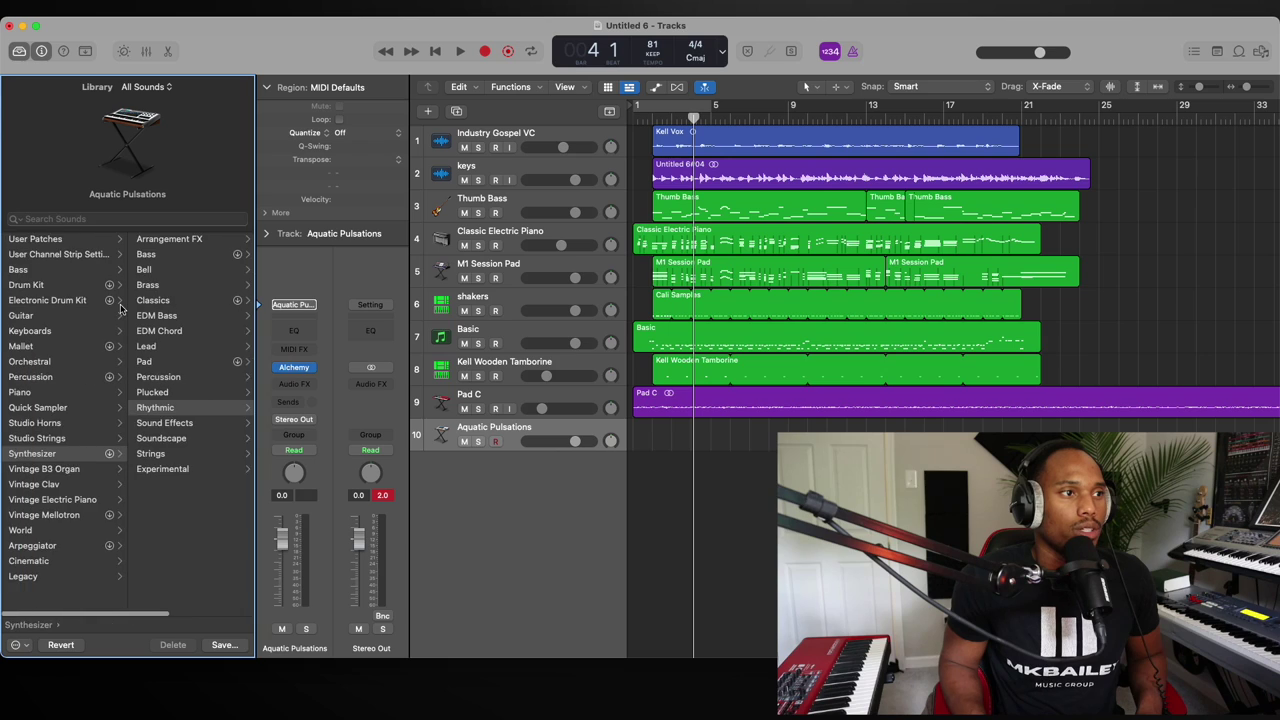
left_click(160, 409)
left_click(160, 408)
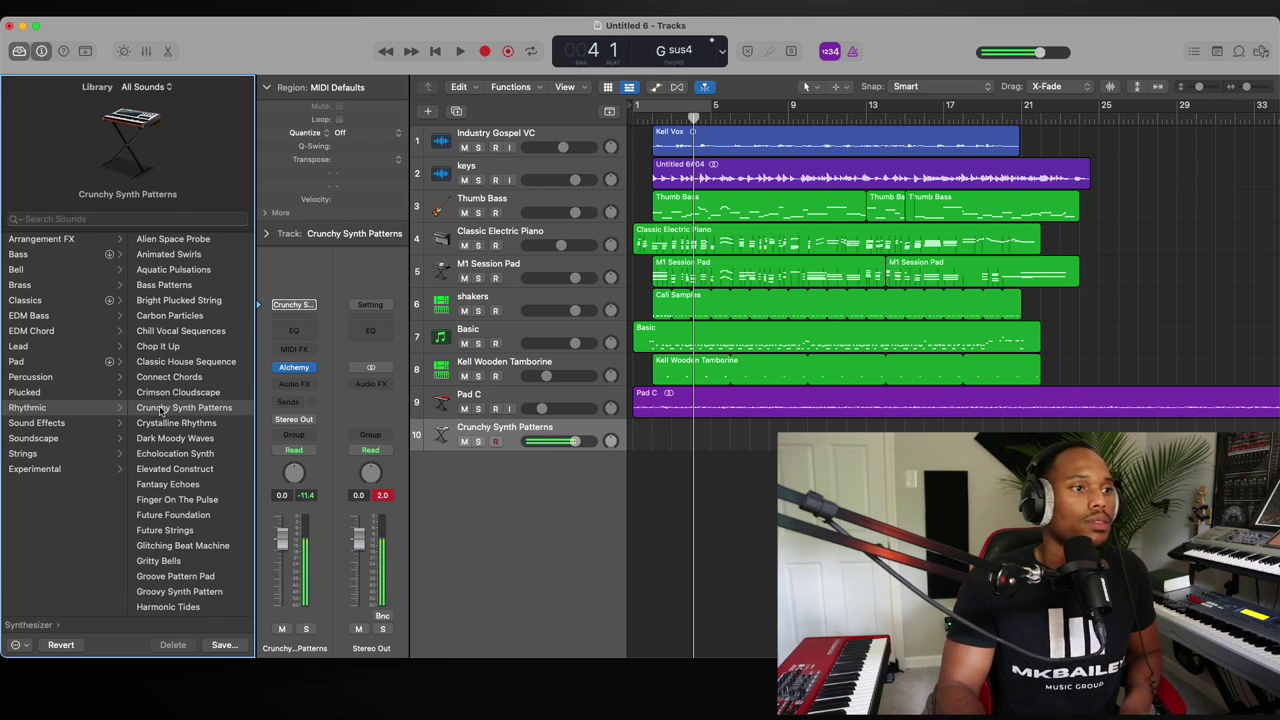
left_click(158, 484)
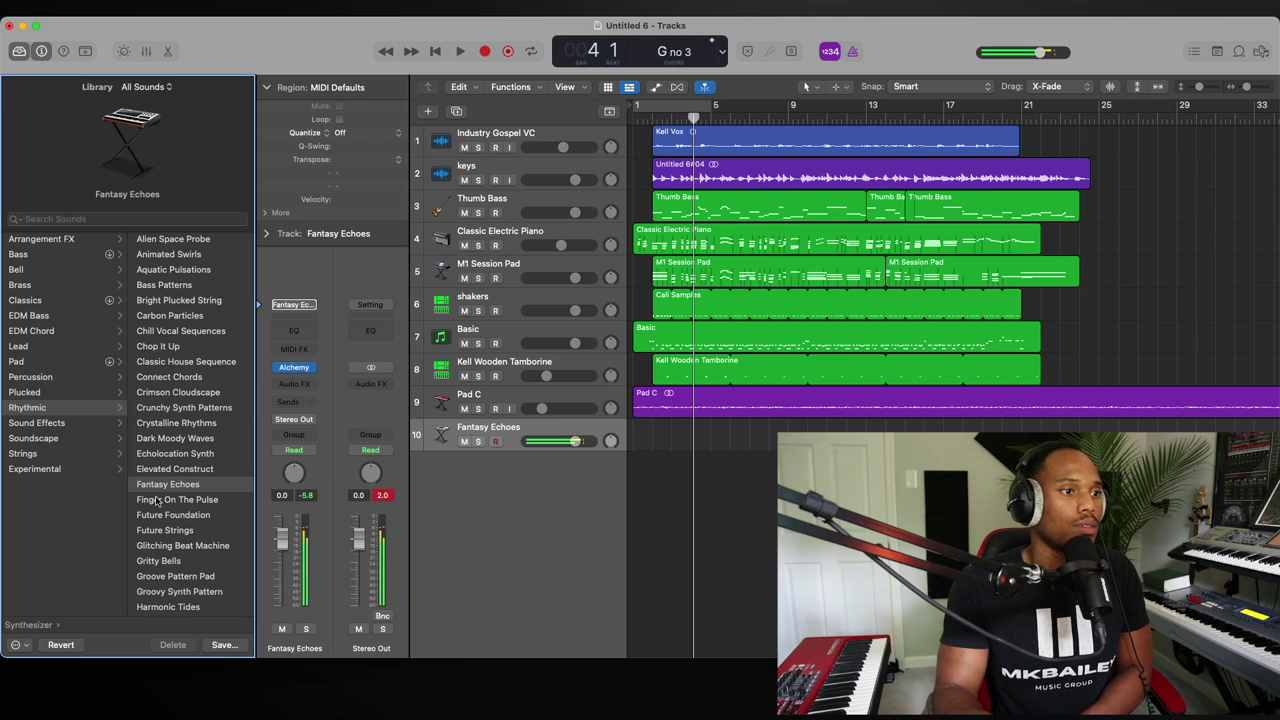
left_click(160, 515)
left_click(160, 545)
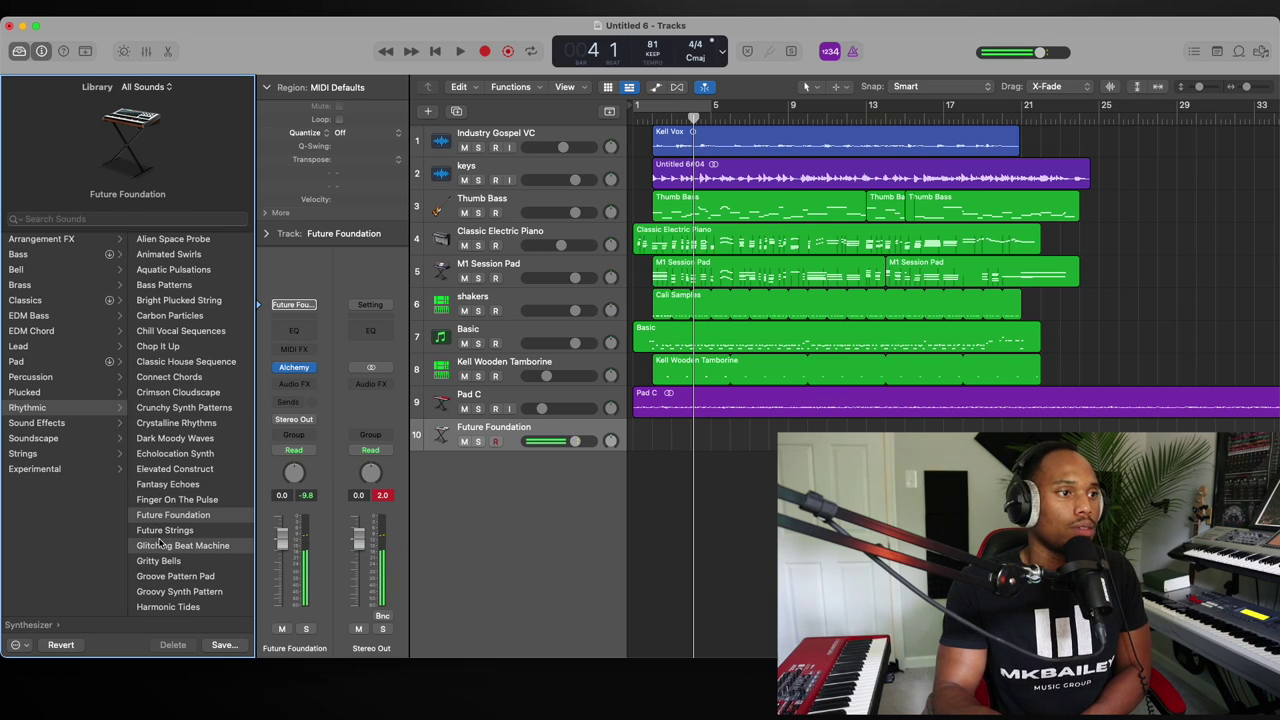
- Load the Pale Apparition patch from the synthesizer Soundscape category onto the new track
left_click(40, 438)
scroll(170, 560, "down", 5)
left_click(166, 543)
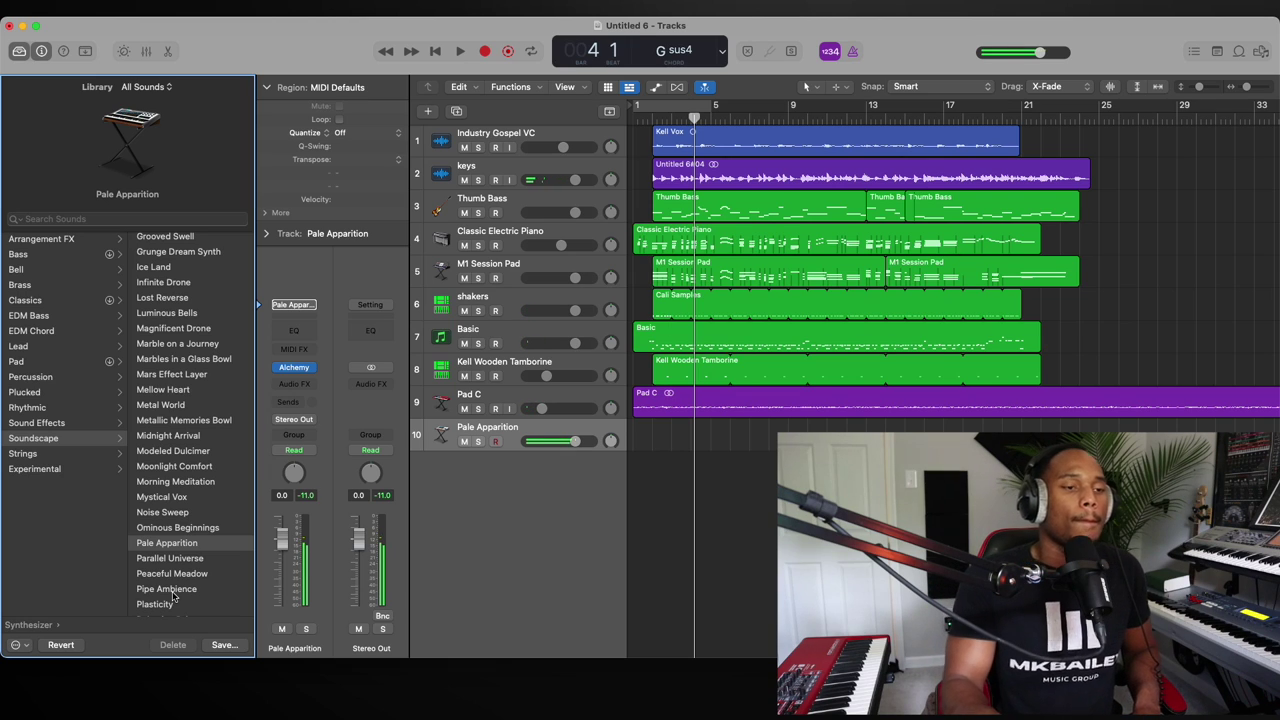
- Record a short Pale Apparition intro from bar 1 to about bar 3 while lowering the track's volume to -7.6 dB
left_click(632, 118)
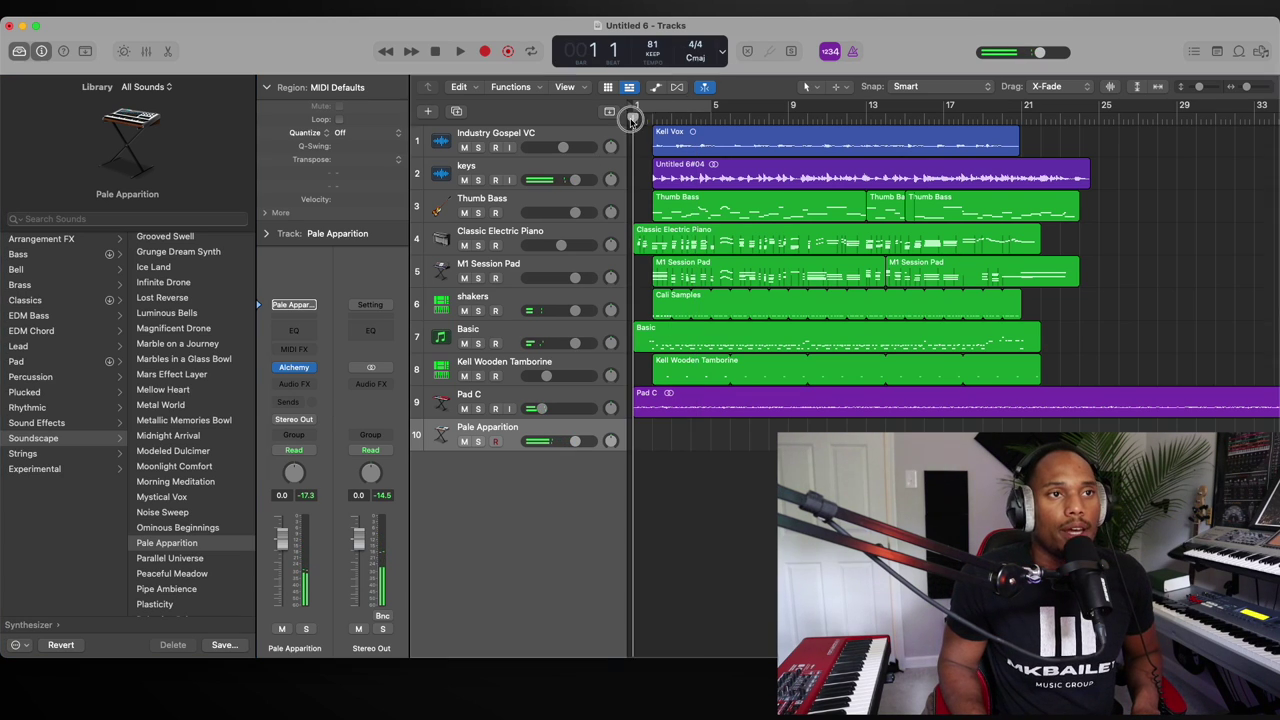
key("r")
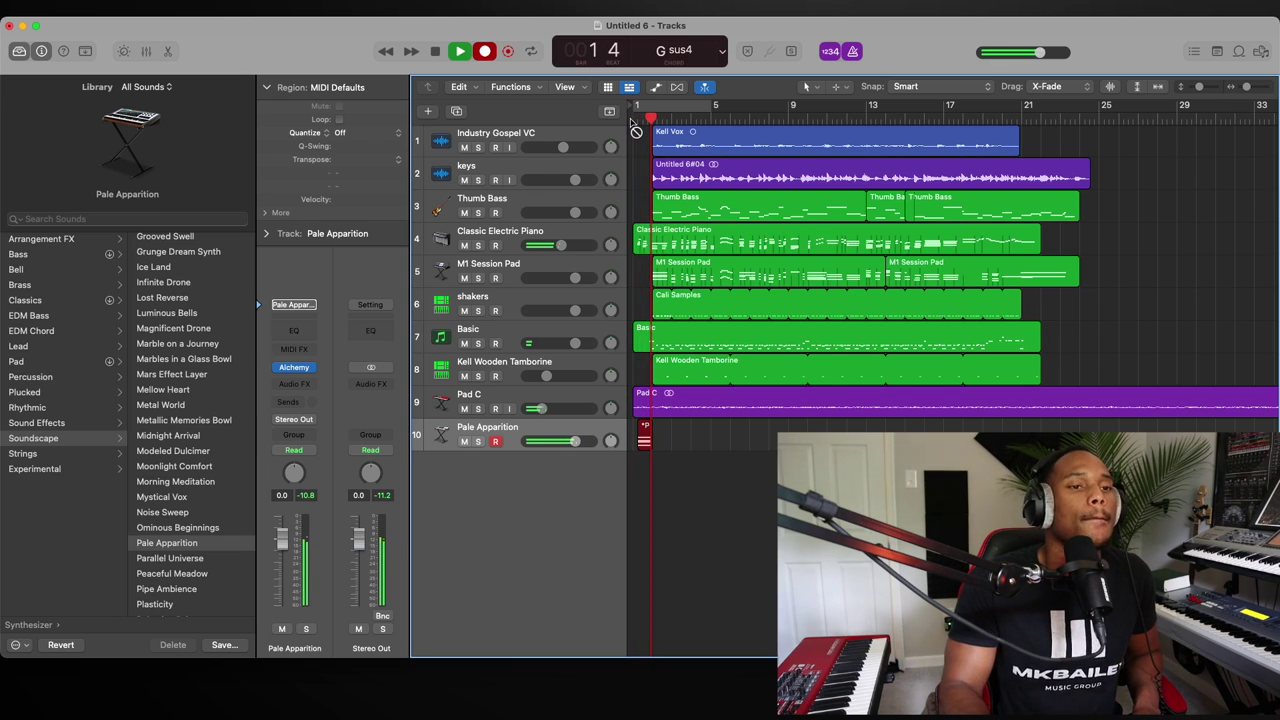
left_click_drag(575, 441, 531, 443)
key("space")
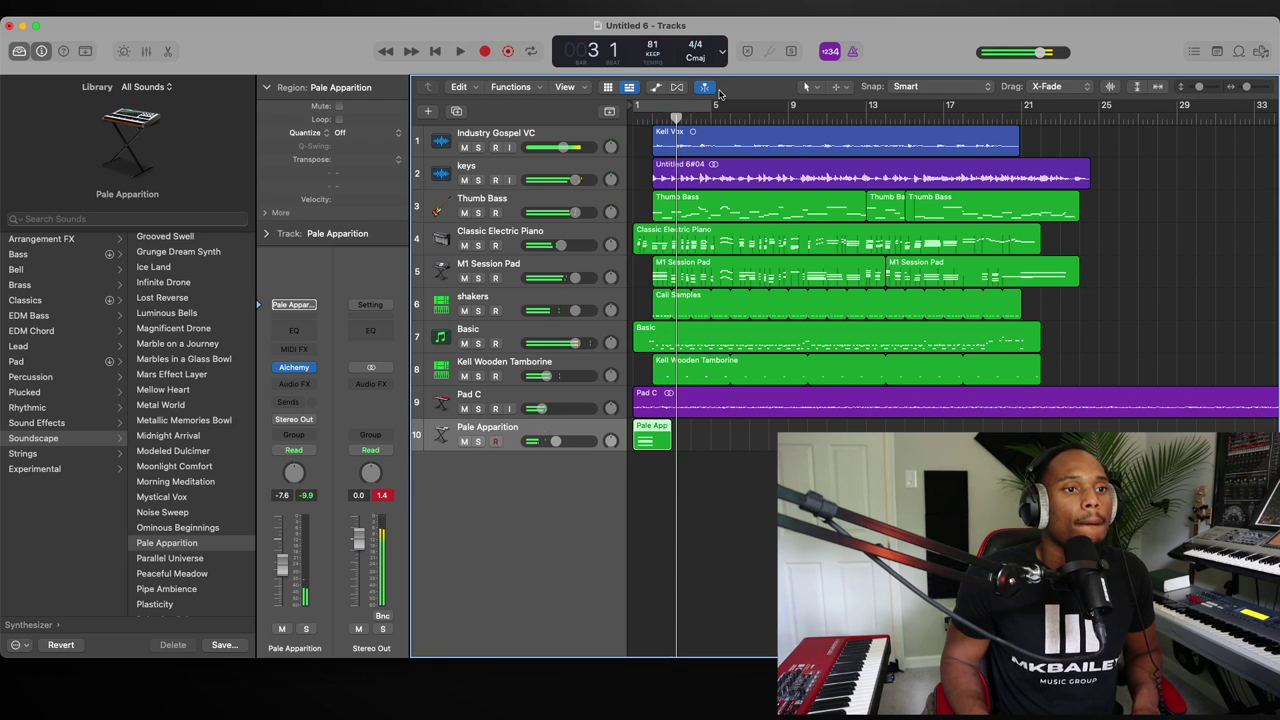
- Play the song from the beginning while balancing levels: Pale Apparition down to -10.4 dB, Industry Gospel VC slightly up and Thumb Bass slightly down
key("Return")
key("space")
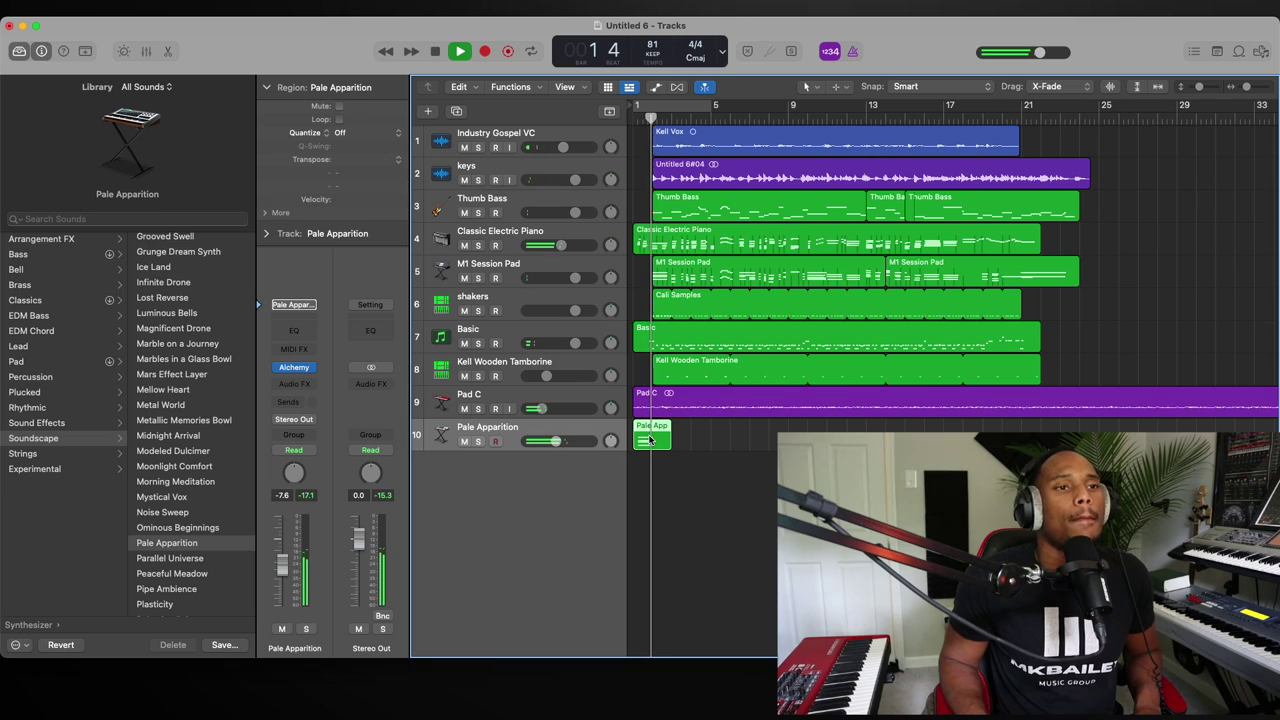
left_click_drag(555, 442, 535, 448)
left_click_drag(563, 147, 565, 146)
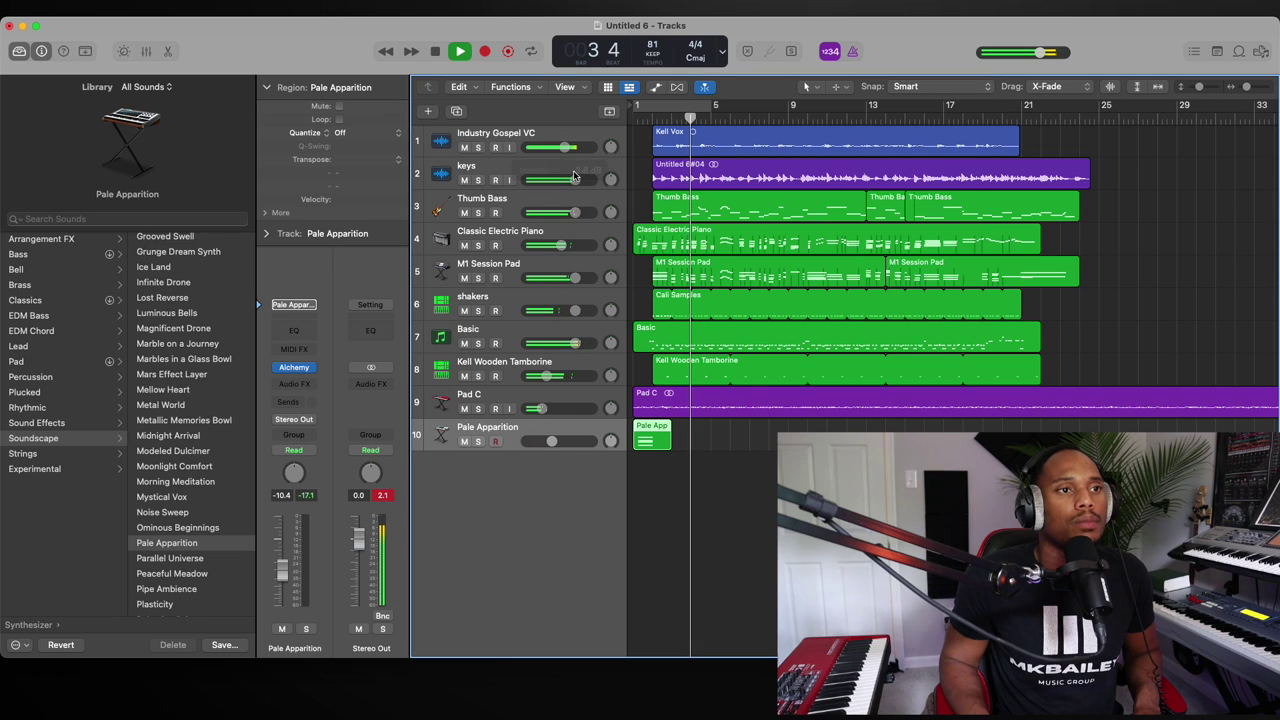
left_click_drag(576, 213, 567, 213)
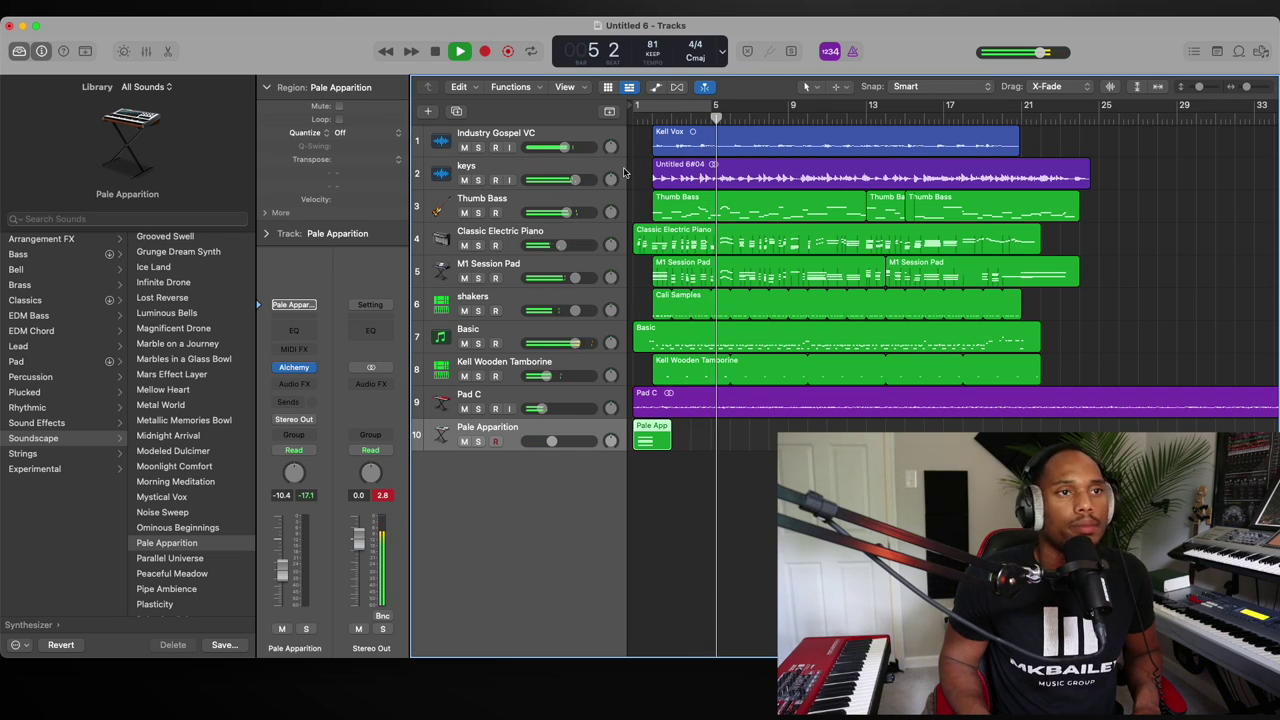
key("space")
- Return the playhead to bar 1, add an instrument track below Pale Apparition and load Kontakt on it
left_click(633, 117)
double_click(495, 481)
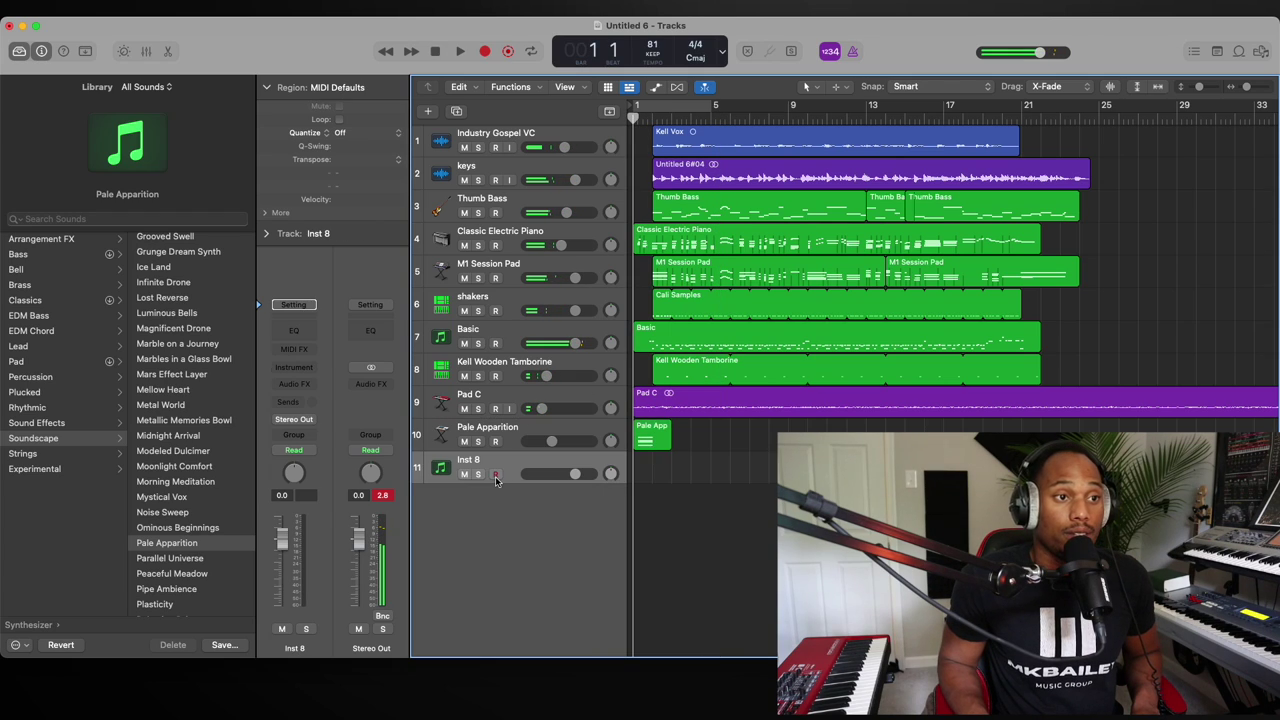
left_click(305, 370)
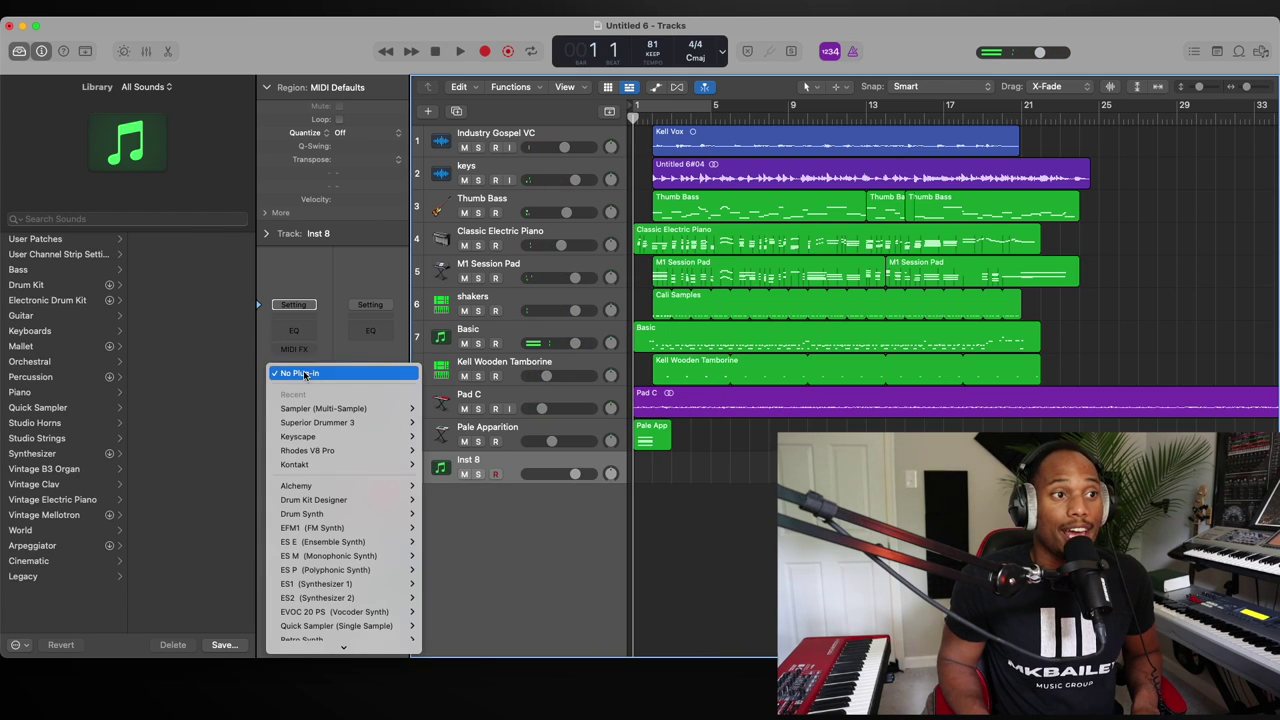
mouse_move(343, 434)
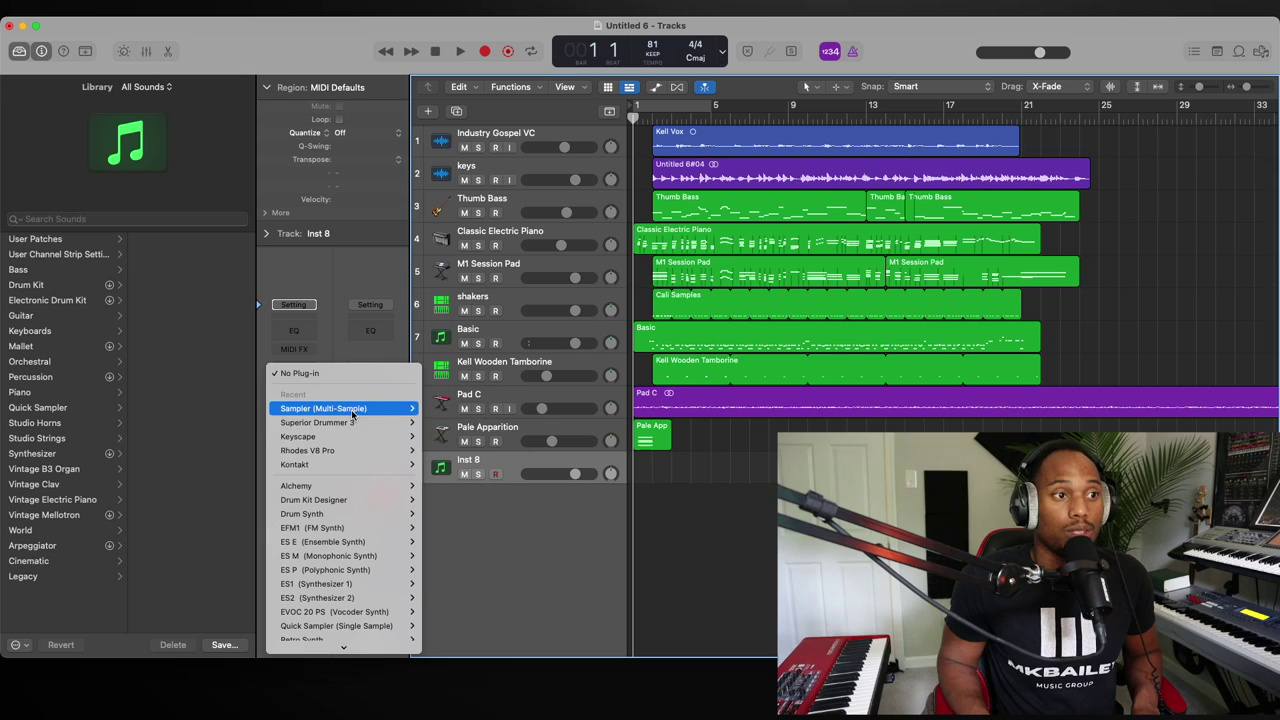
mouse_move(345, 465)
left_click(452, 479)
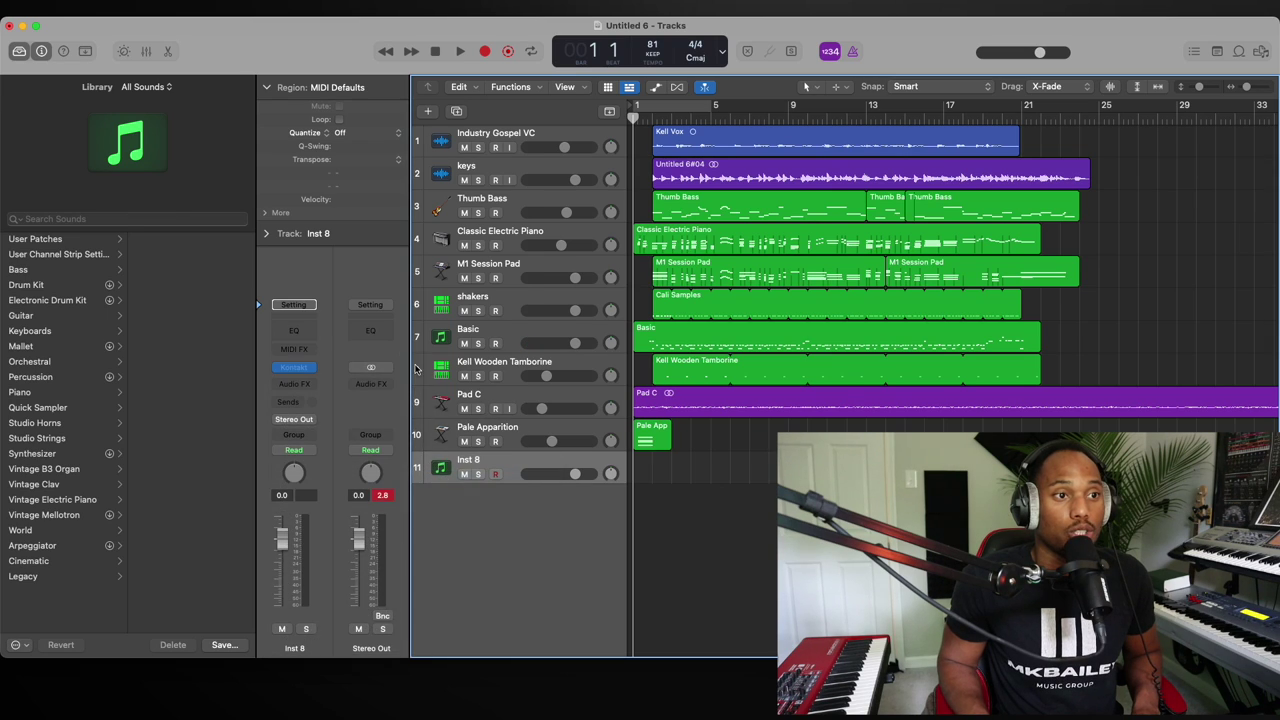
- Load Picked Acoustic (Melody).nki from the Session Guitarist Picked Acoustic library in Kontakt and close the plug-in window
scroll(495, 455, "down", 5)
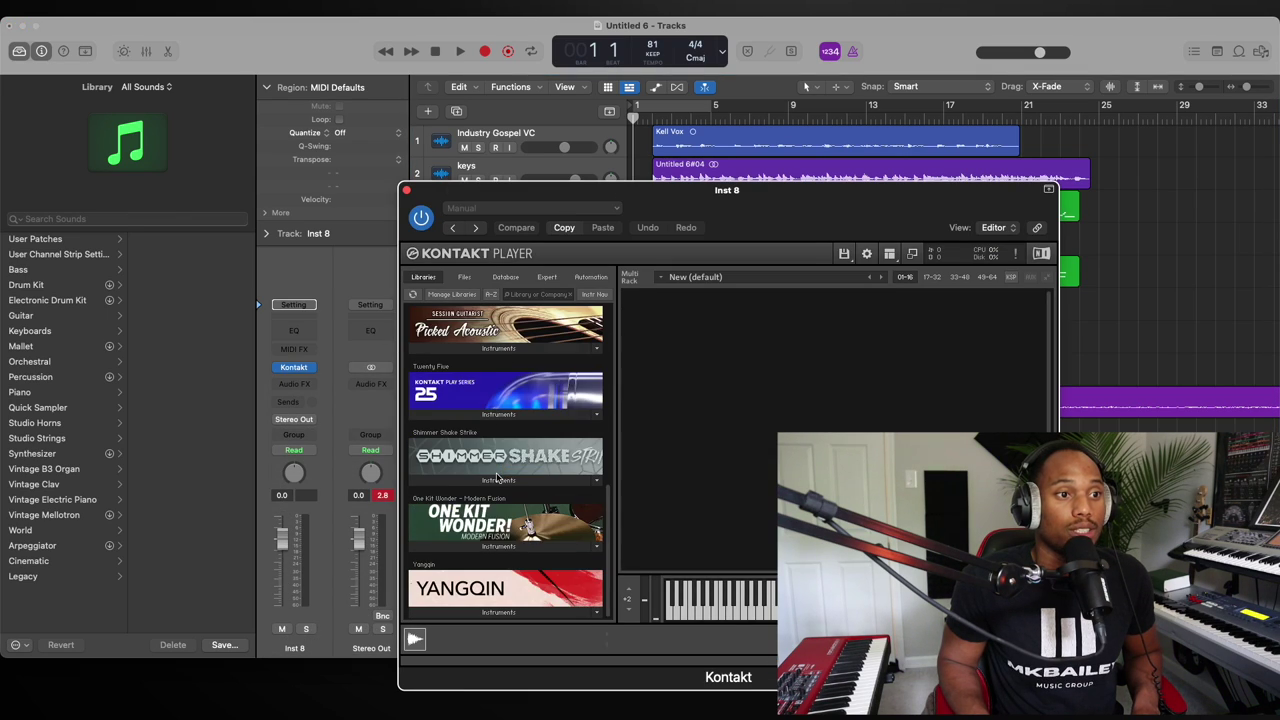
scroll(497, 499, "up", 1)
left_click(488, 419)
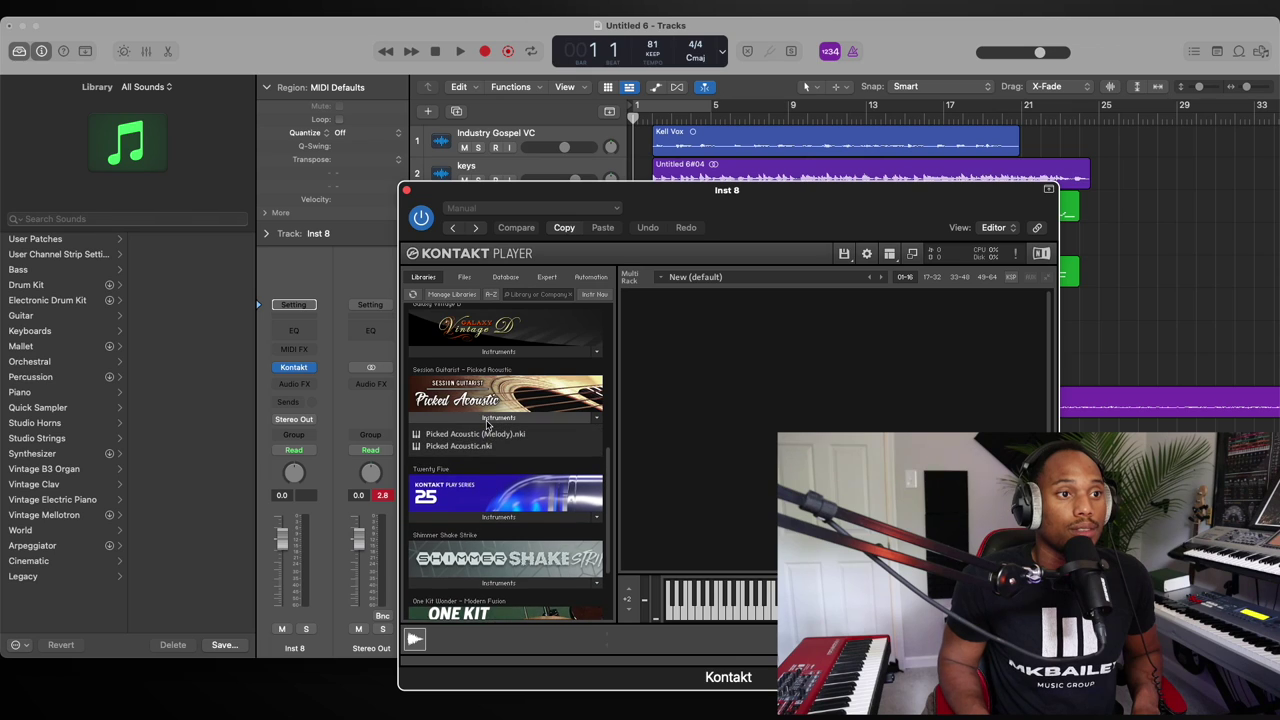
double_click(470, 436)
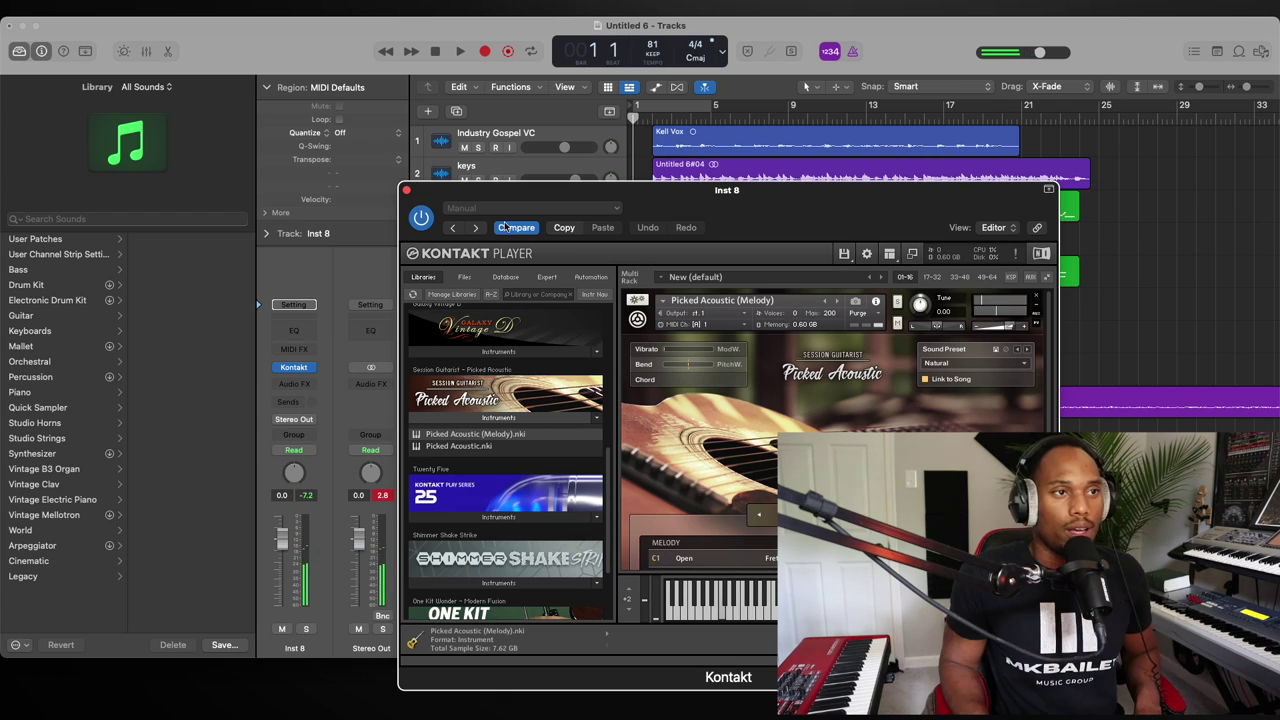
left_click(406, 189)
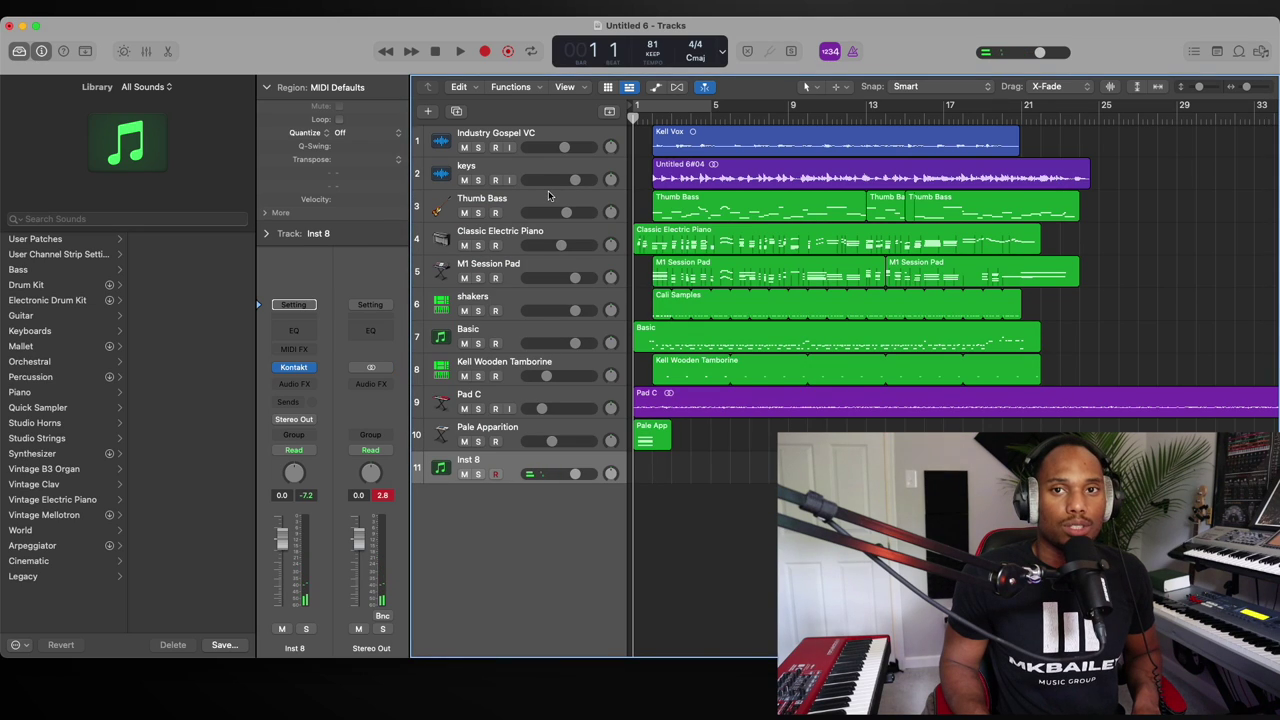
- Record the picked acoustic guitar part on the Inst 8 track from bar 1 to about bar 21
key("r")
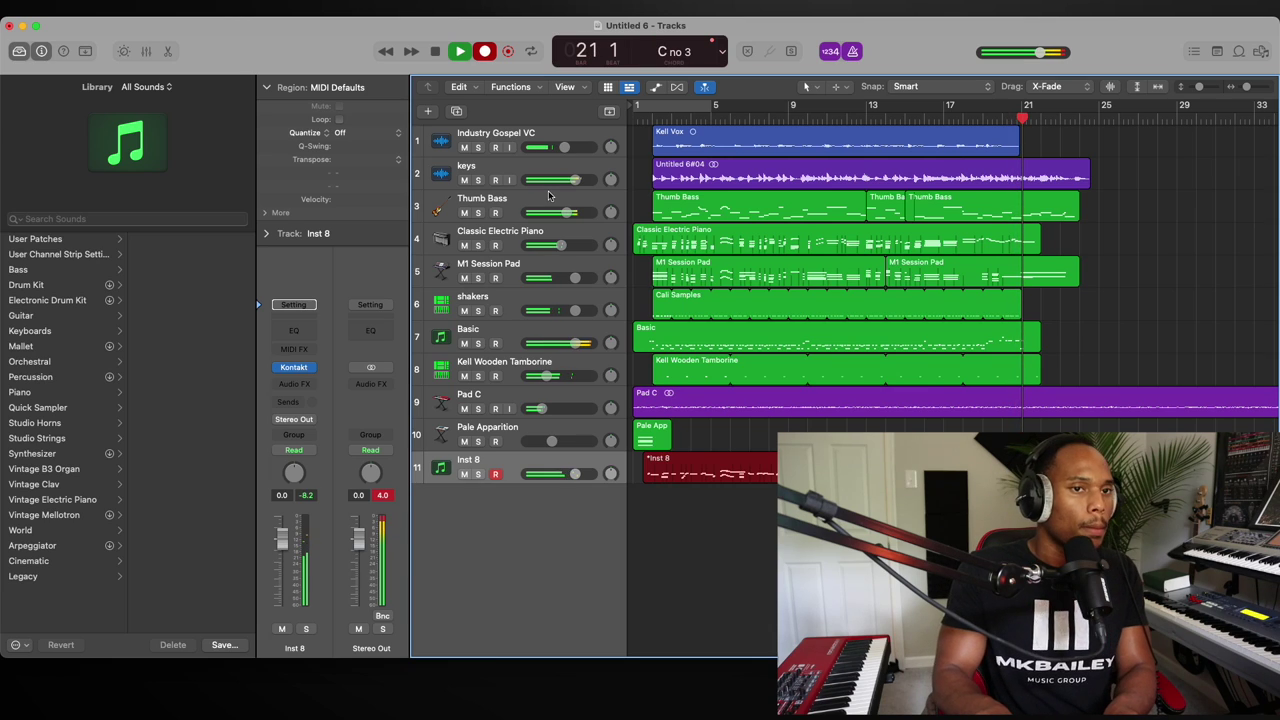
key("space")
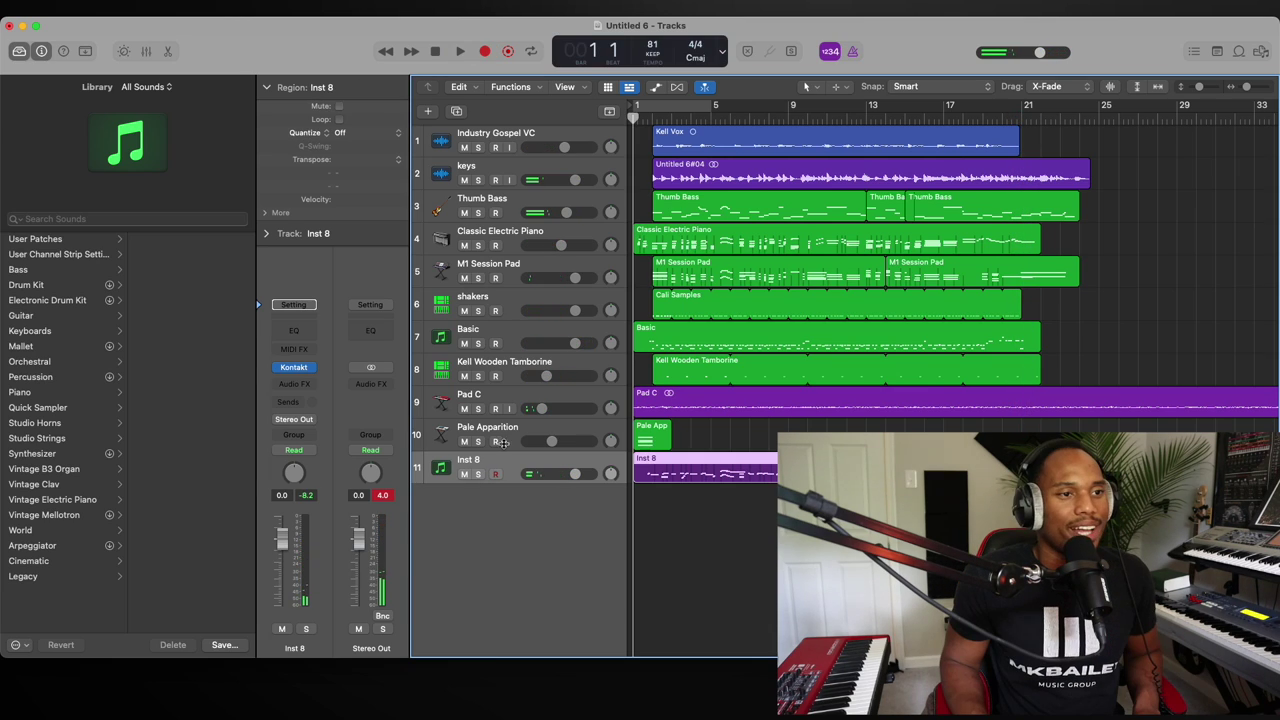
- Add another instrument track below Inst 8 and lower the Inst 8 track's volume
double_click(474, 523)
left_click_drag(536, 475, 520, 474)
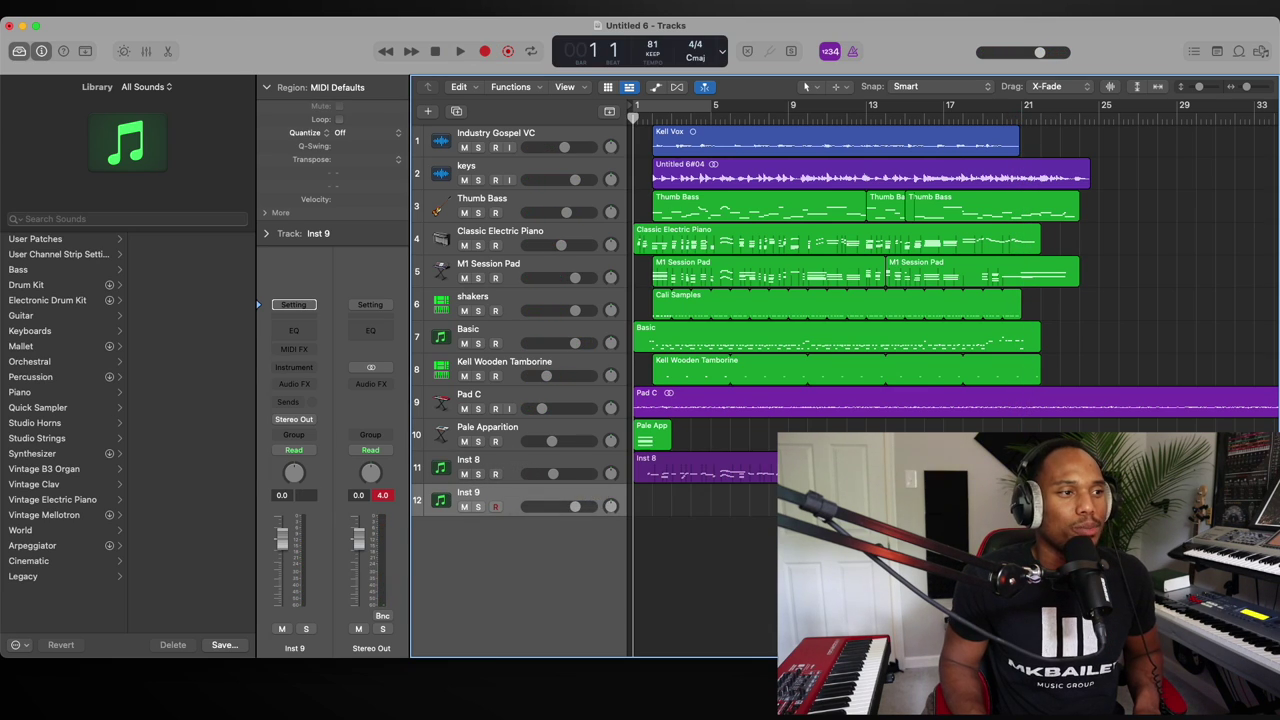
- Audition the Modern Wave Leads patches Mod Aux Lead, Ocean Aux Lead and Platinum Sine Lead, and load Soft Synth Lead on the new track
left_click(24, 576)
left_click(152, 256)
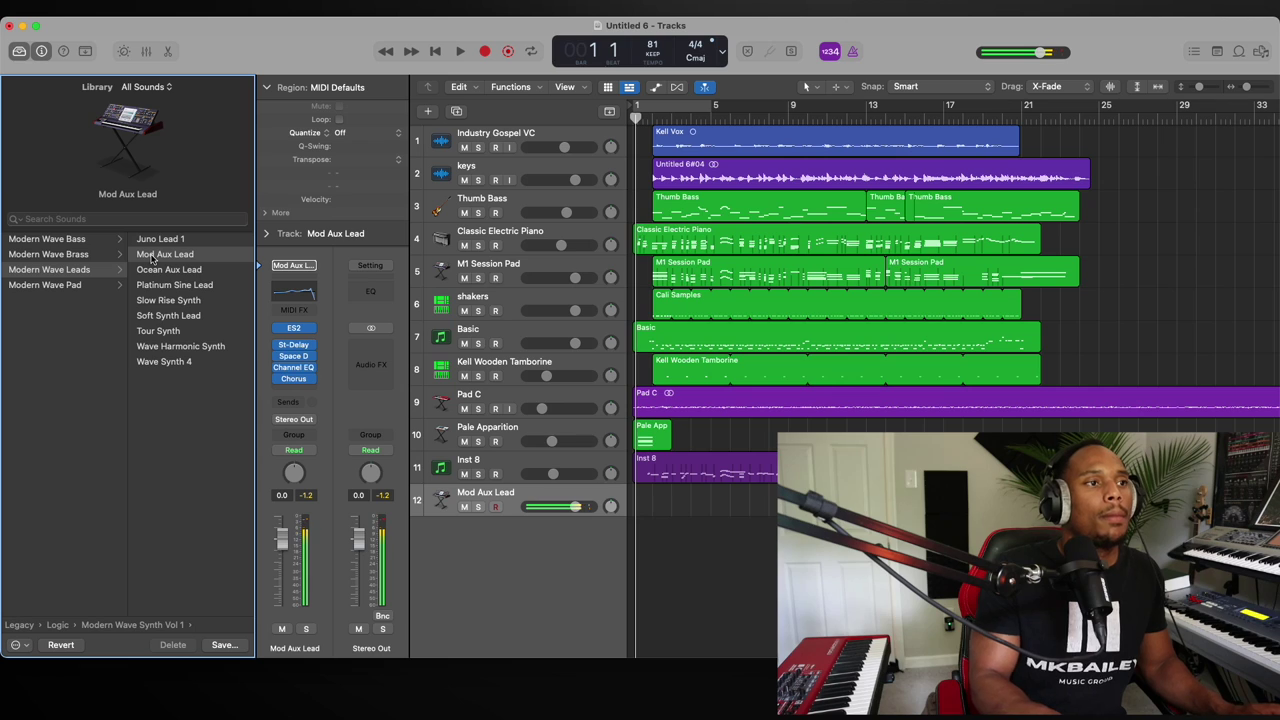
left_click(150, 271)
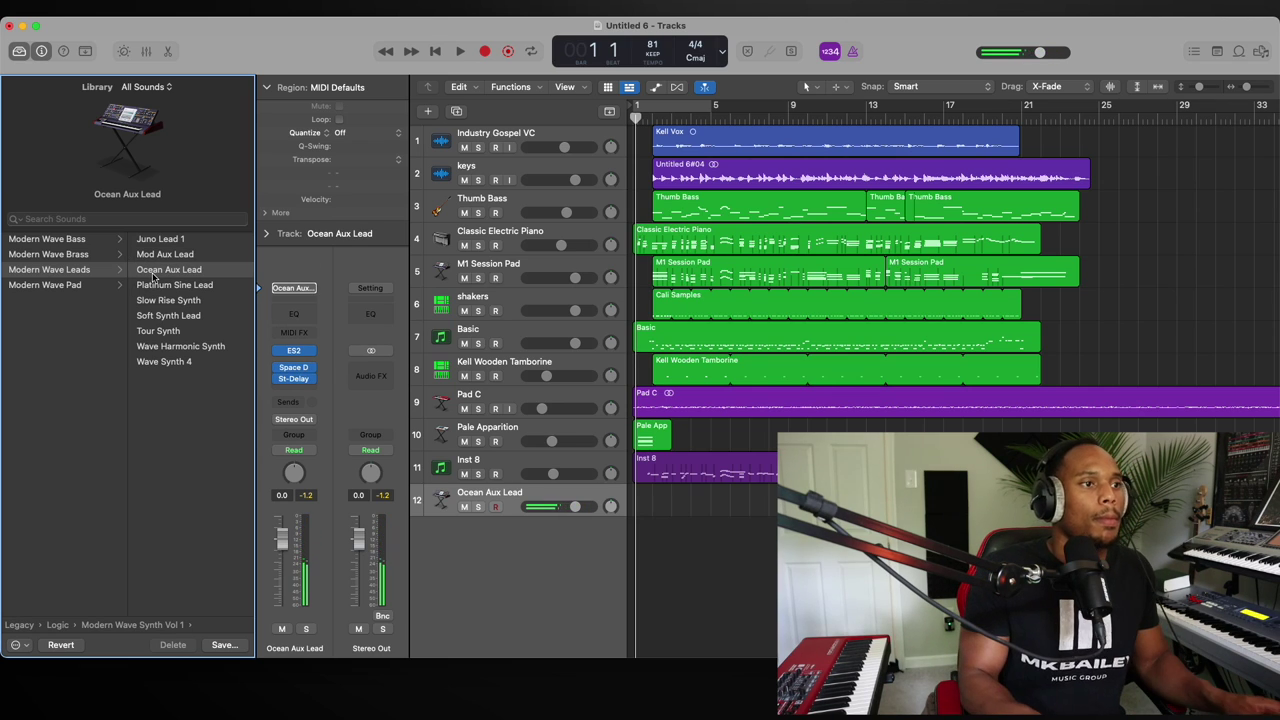
left_click(156, 286)
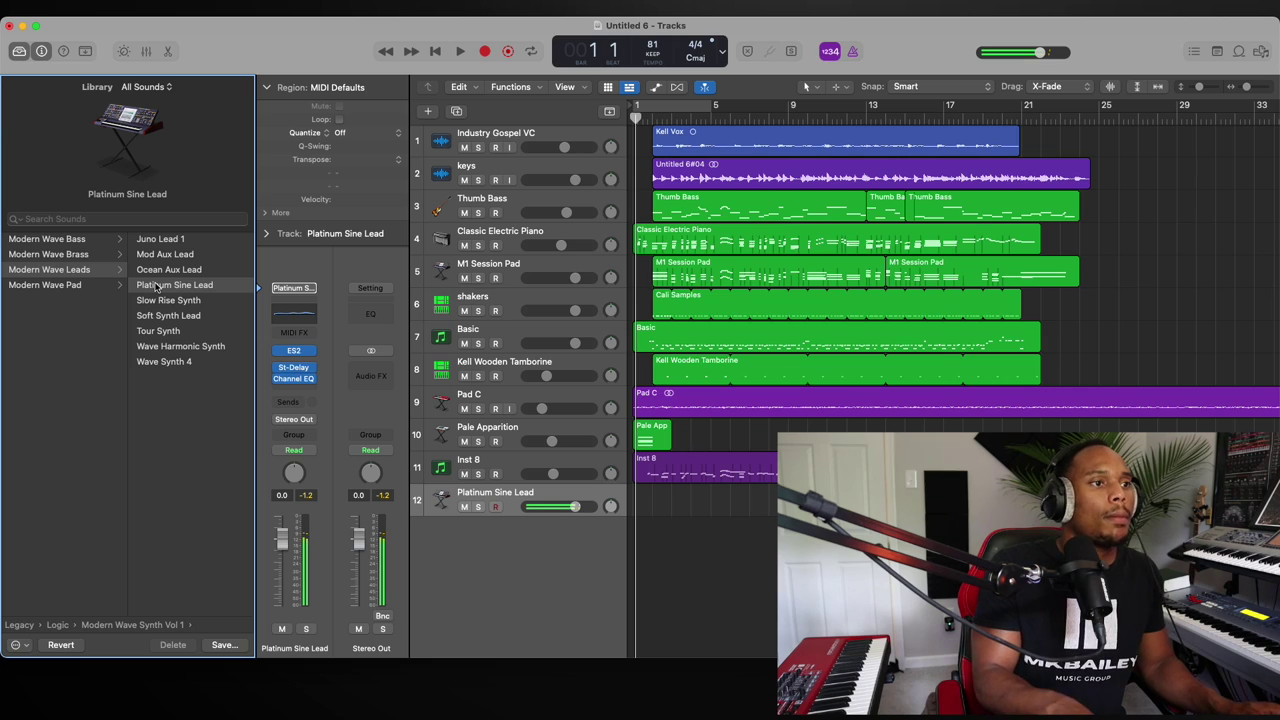
left_click(160, 315)
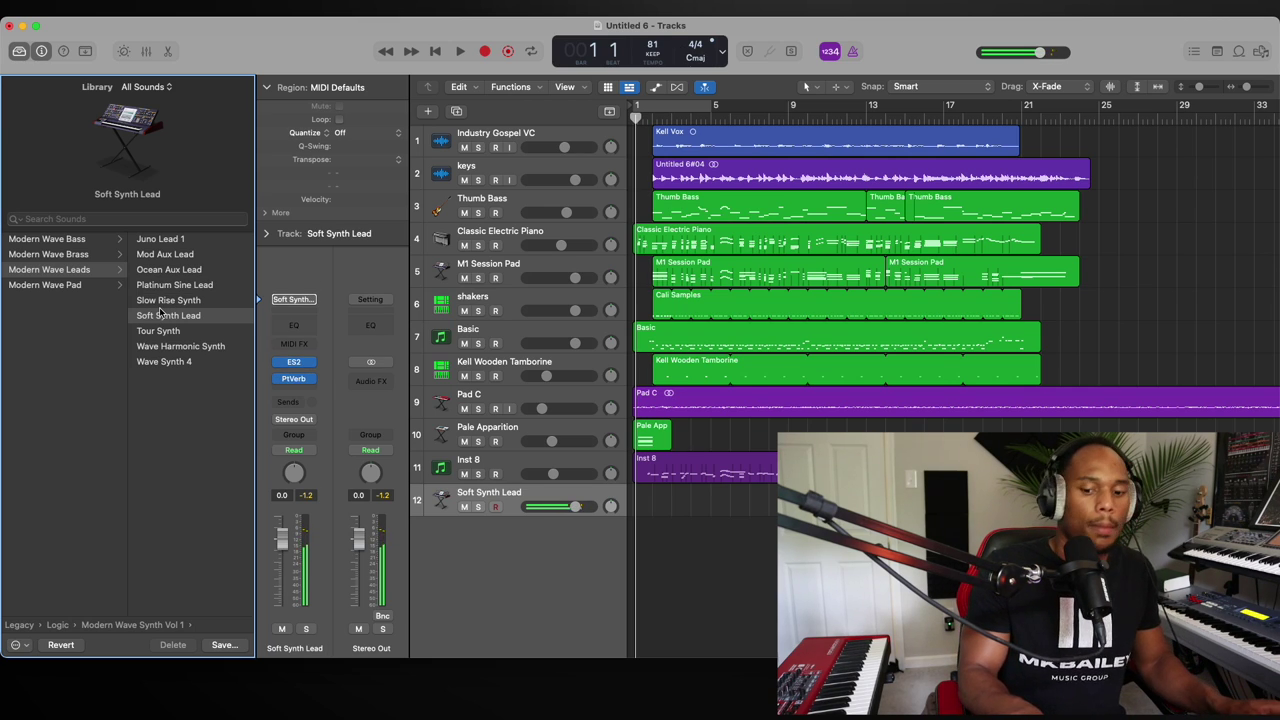
- Lower the Soft Synth Lead track to -6.8 dB and record a lead part from about bar 5 to bar 11
left_click(683, 183)
key("space")
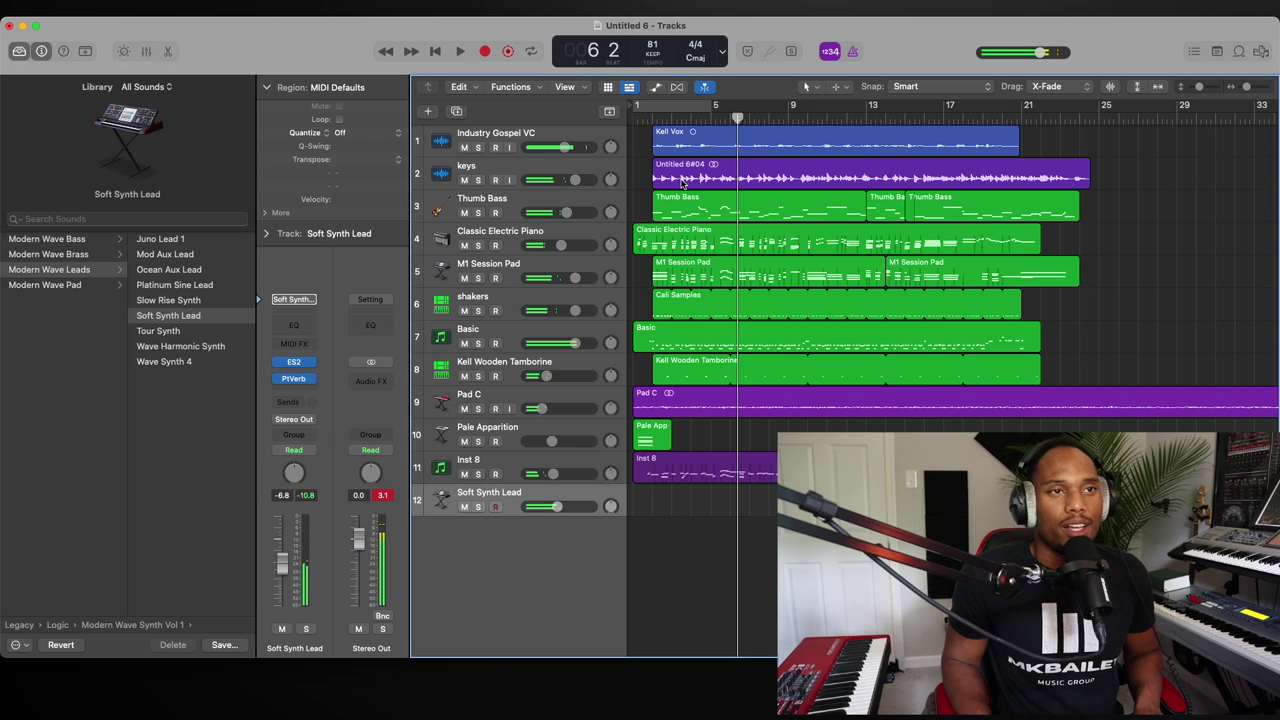
left_click(717, 116)
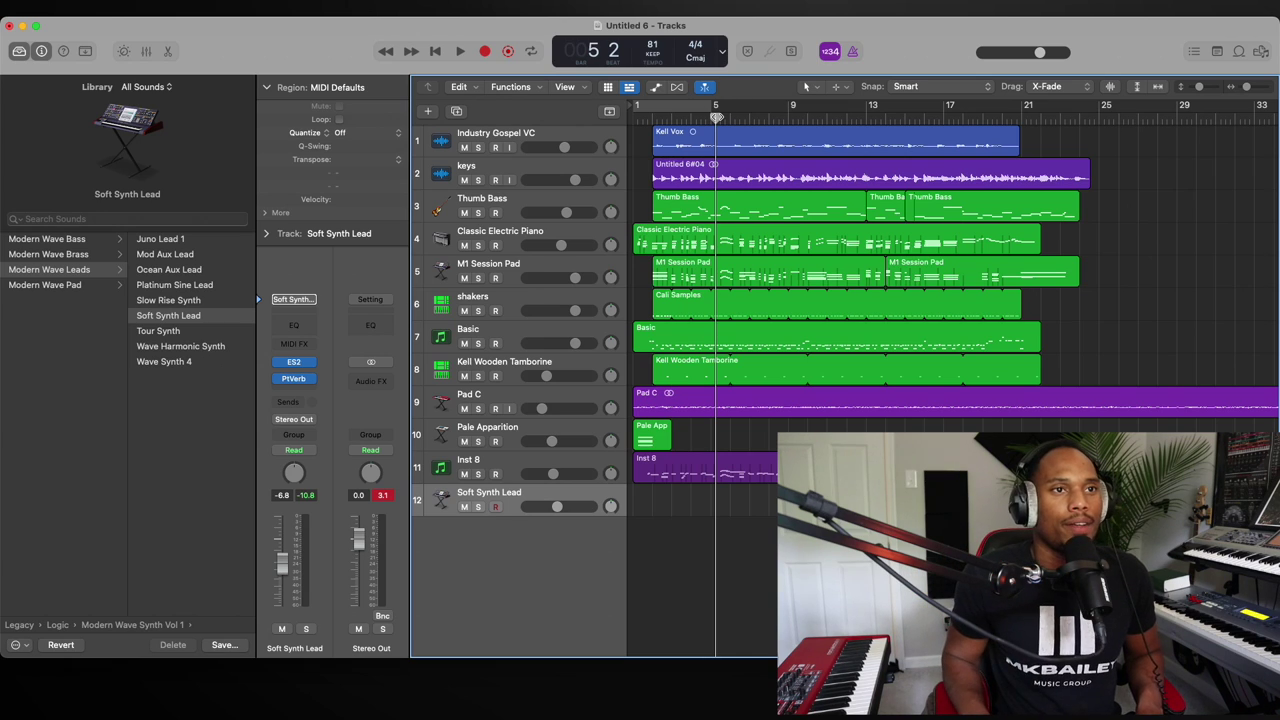
key("r")
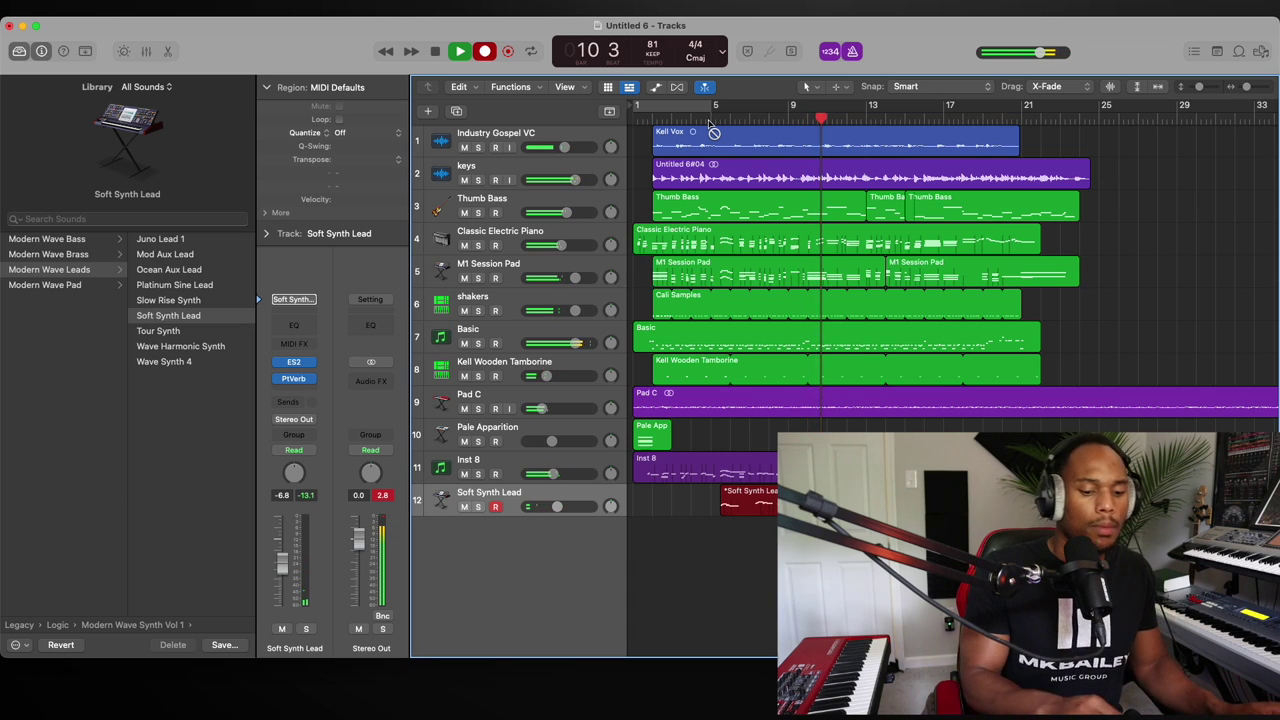
- Record a second Soft Synth Lead part starting at about bar 12 and keep the song playing past bar 17
left_click(848, 120)
key("super+Right")
key("super+Right")
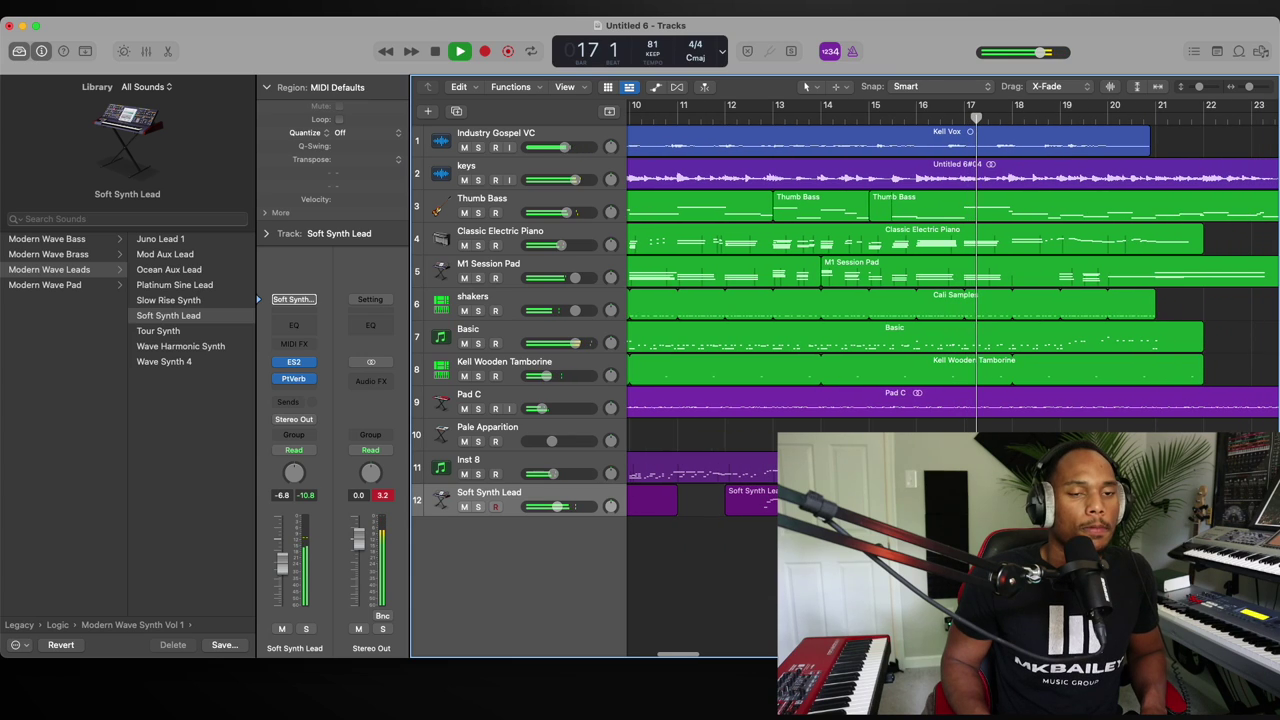
key("super+Left")
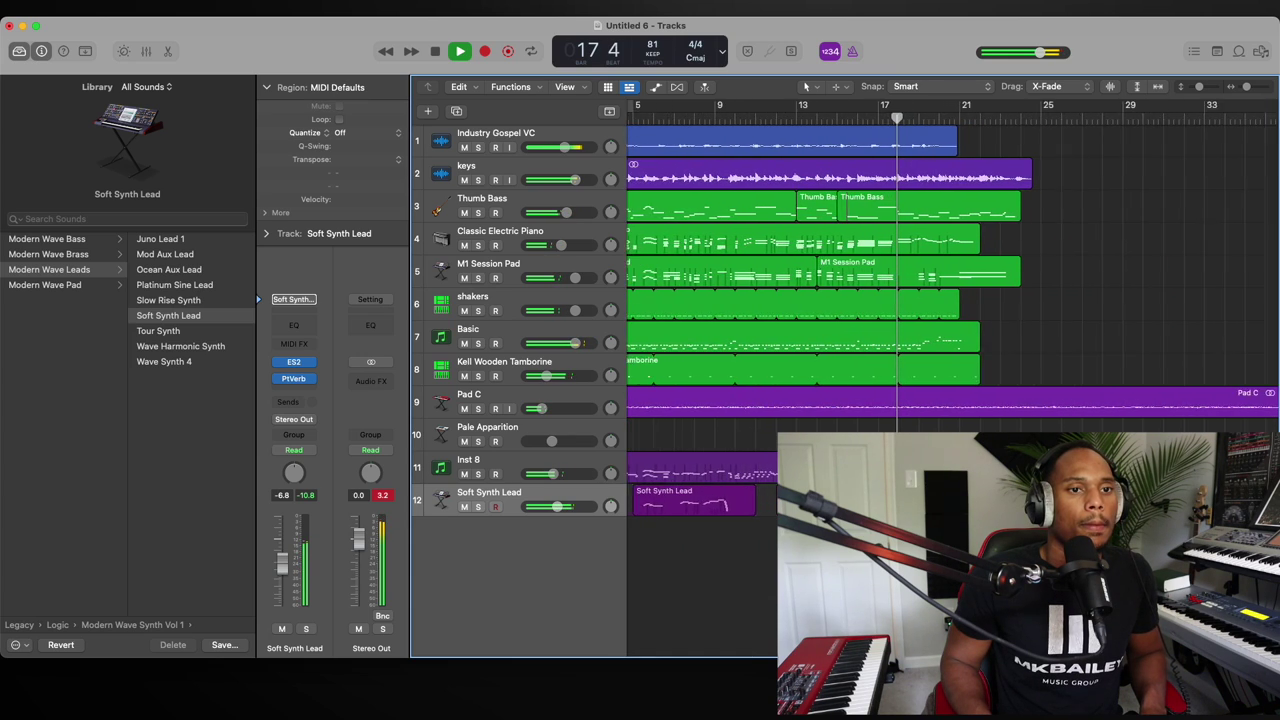
- Add another instrument track below Soft Synth Lead and return the playhead to bar 1
key("super+Right")
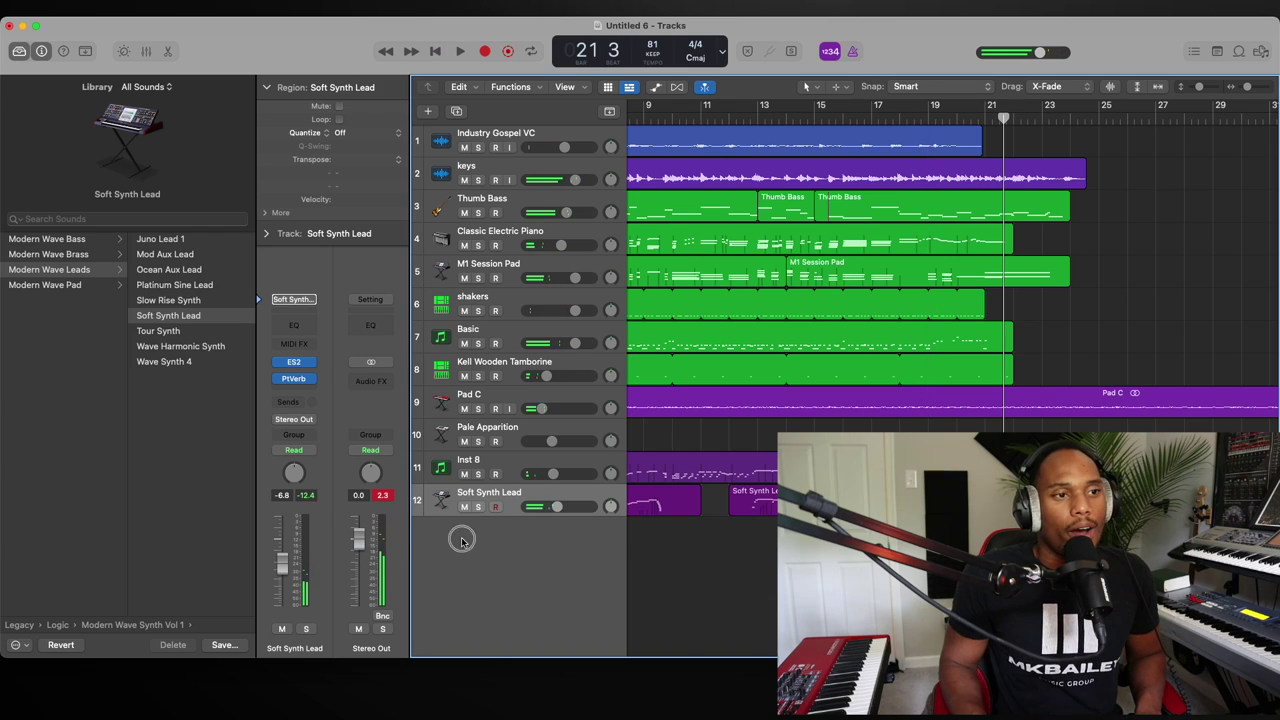
double_click(461, 540)
scroll(657, 396, "left", 5)
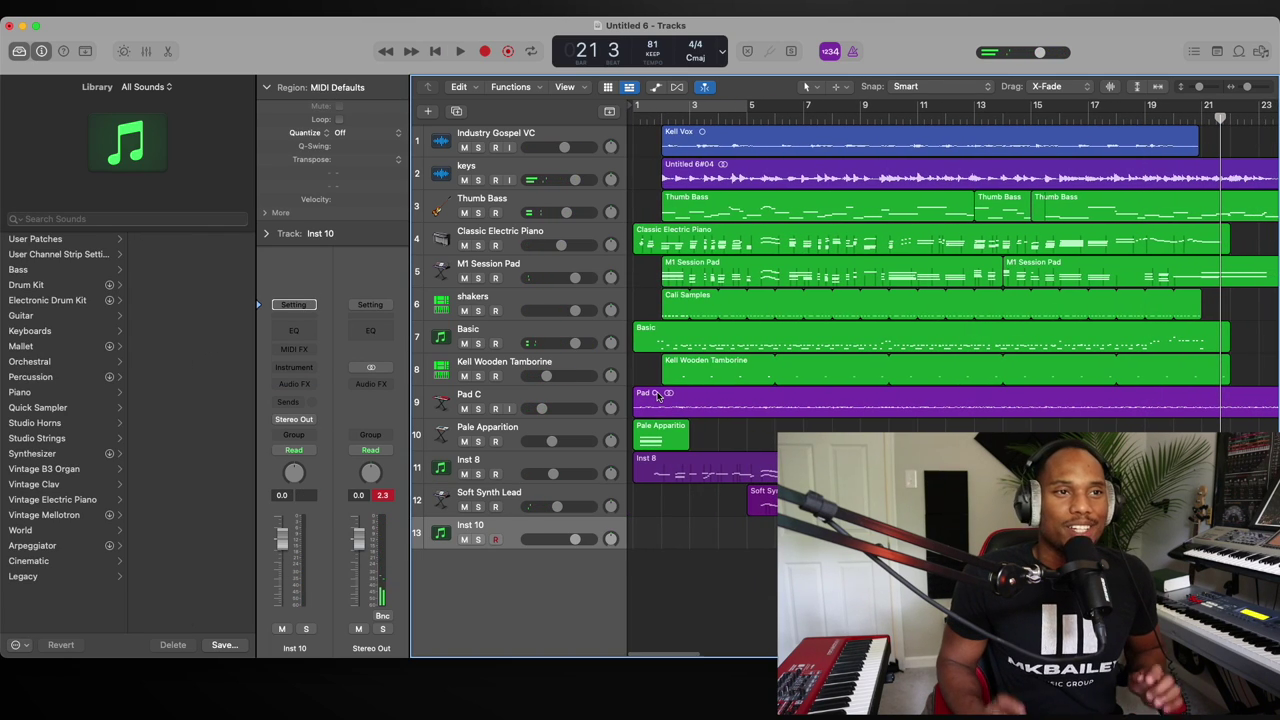
left_click(633, 117)
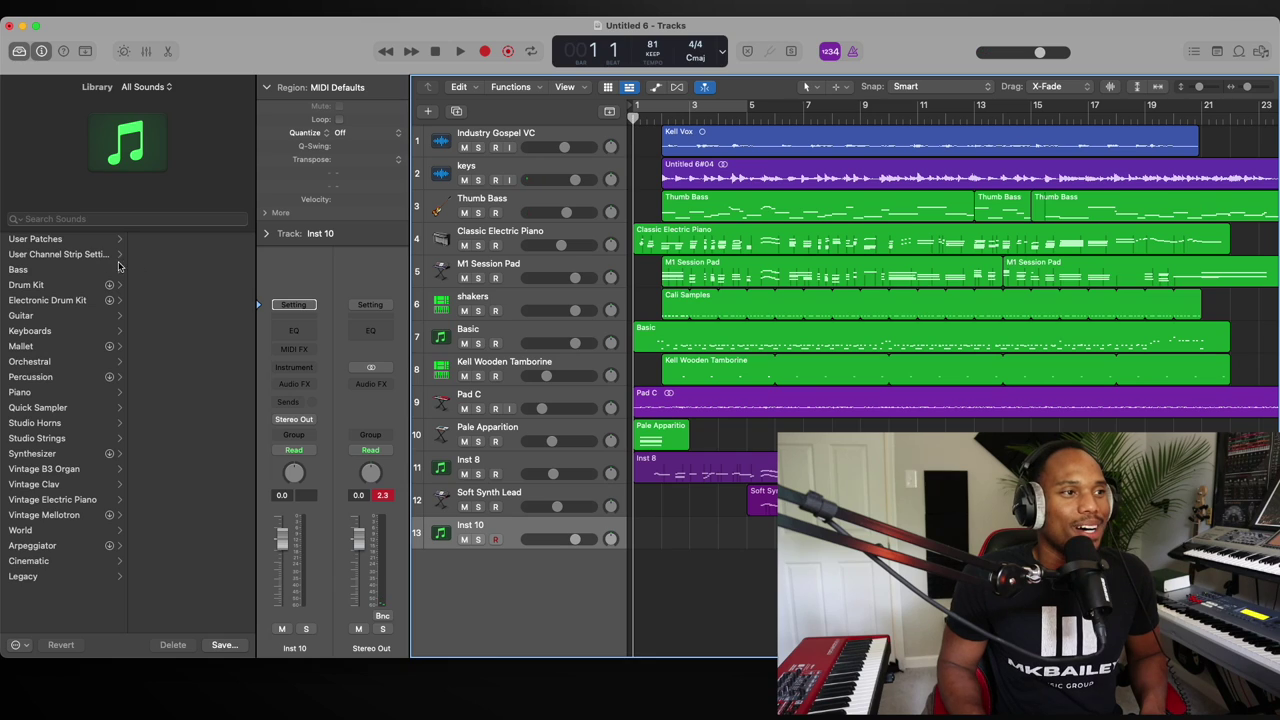
- Search the sound library for "bellspher" and load the Bellsphere patch on the new track
left_click(67, 220)
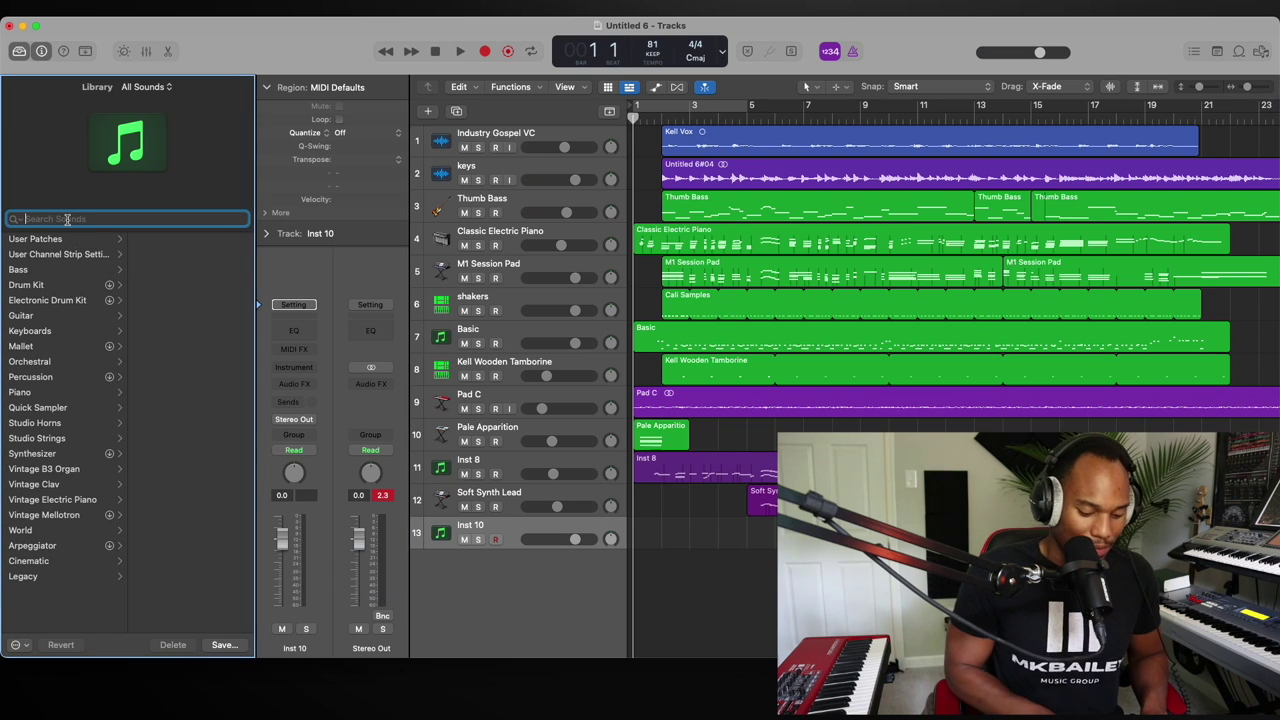
type("bells")
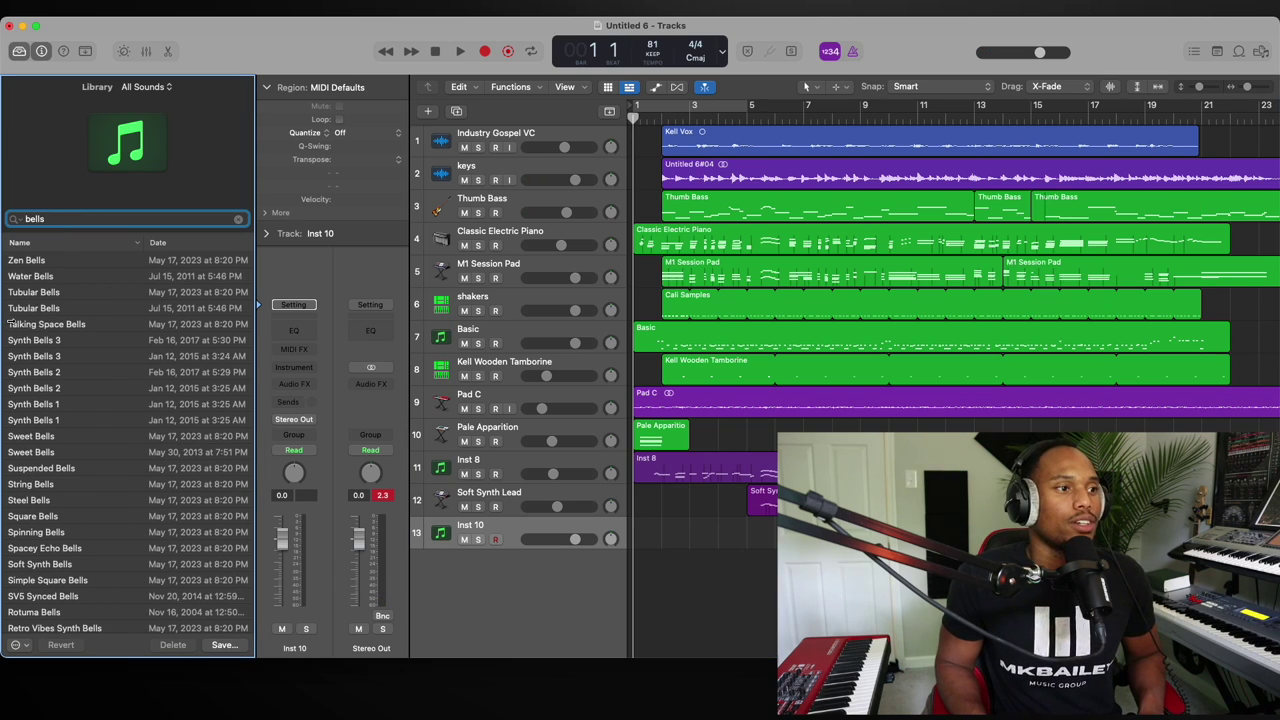
type("spher")
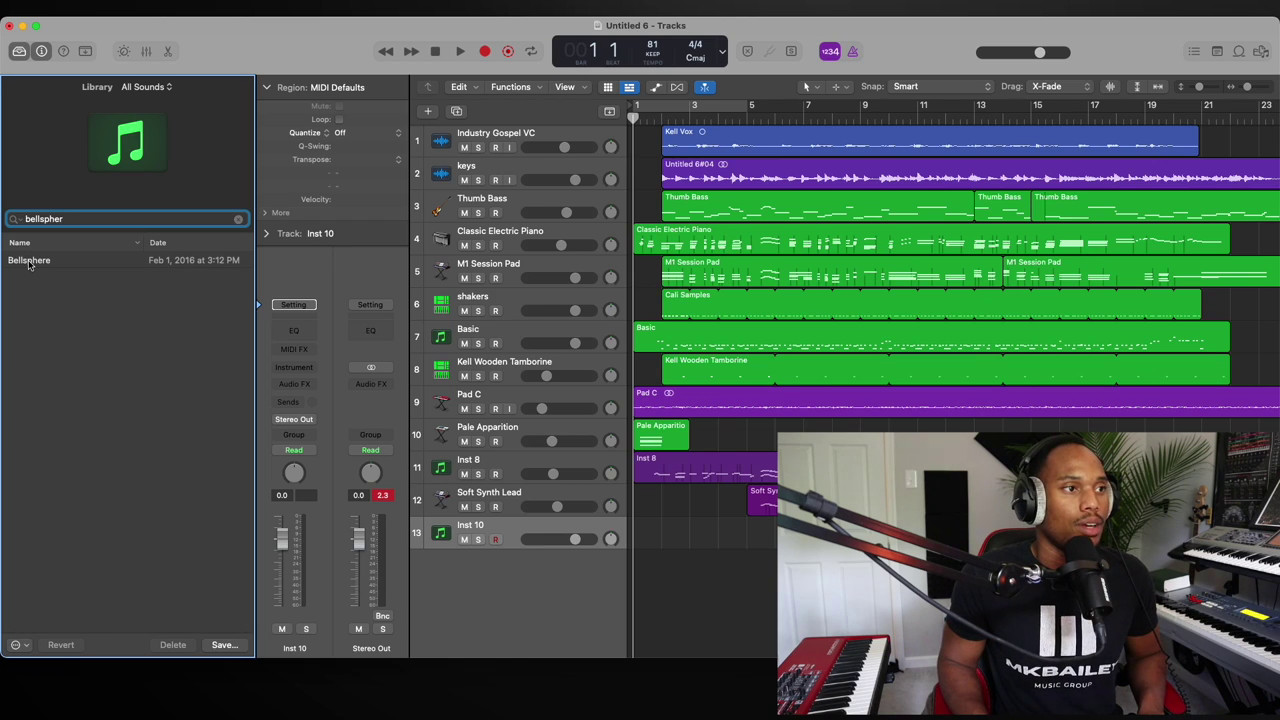
left_click(29, 263)
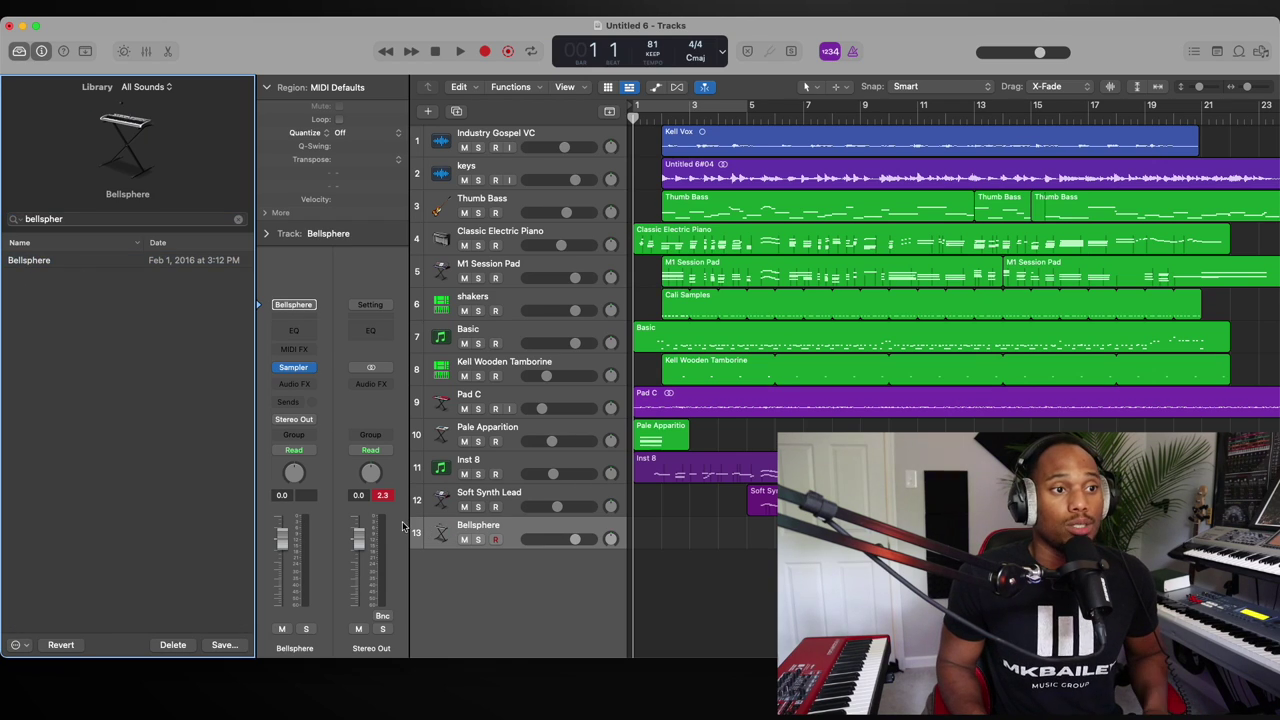
- Lower the Bellsphere track to -5.7 dB and record a bell part in the intro up to bar 3
mouse_move(567, 541)
left_mouse_down()
mouse_move(540, 541)
mouse_move(558, 540)
left_mouse_up()
key("space")
key("r")
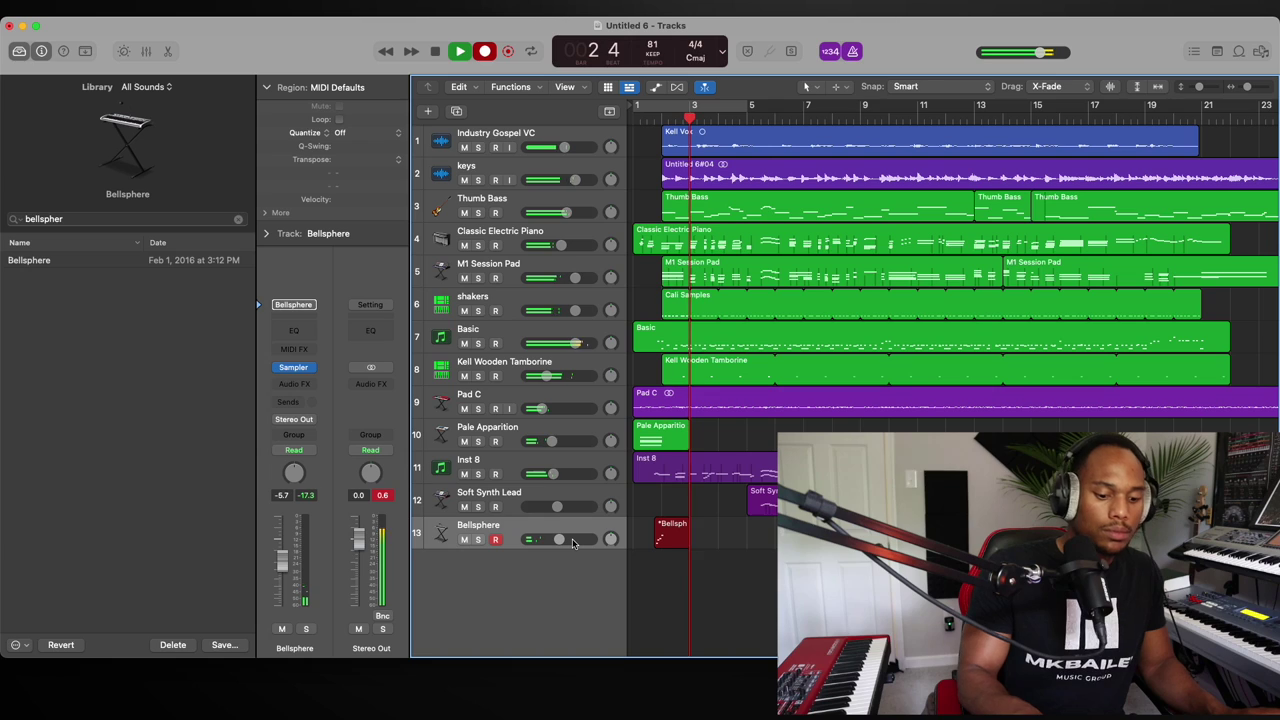
- Record further Bellsphere parts from about bar 5 and around bar 9, and stop the recording
key("r")
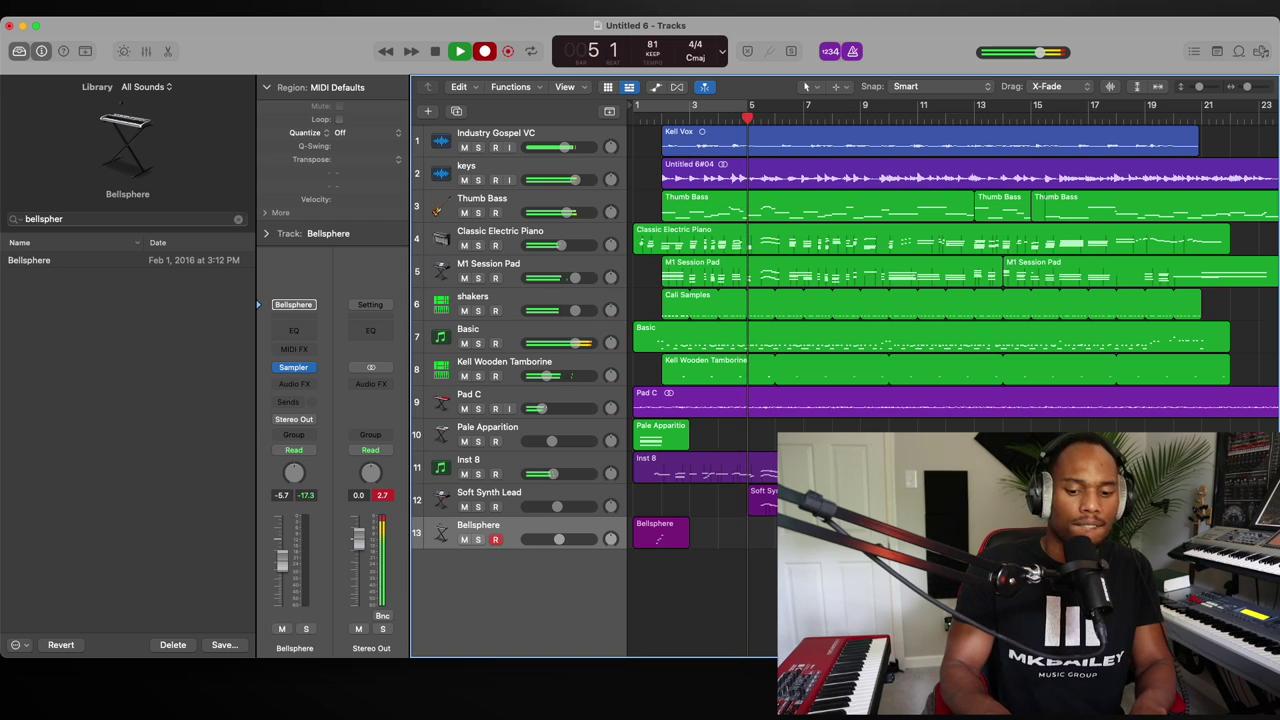
key("r")
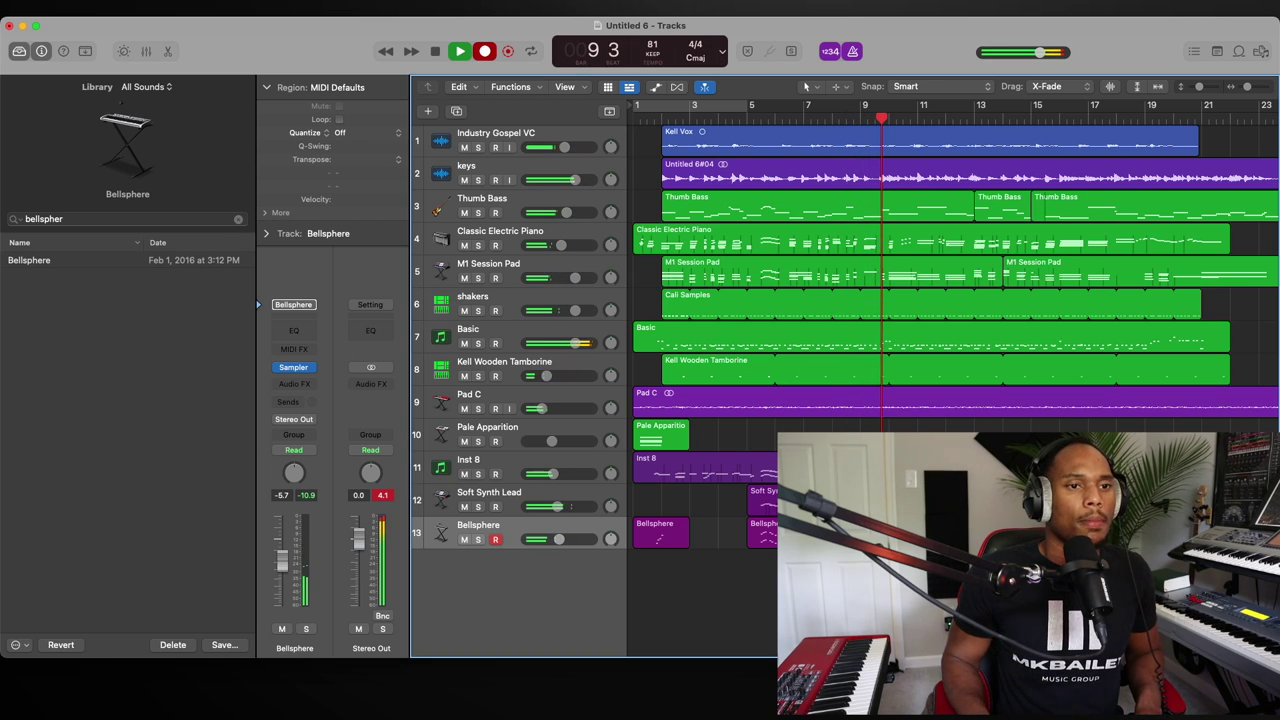
key("space")
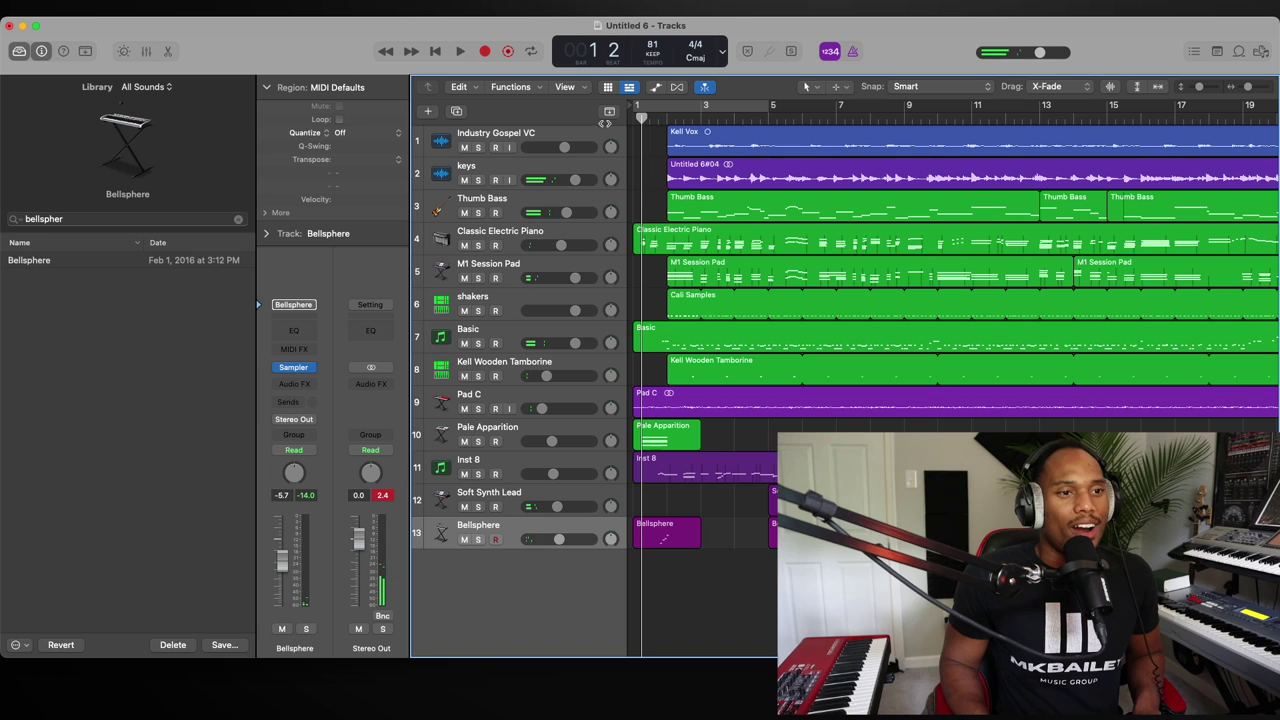
- Add one software instrument track with the default patch below Bellsphere
left_click(427, 111)
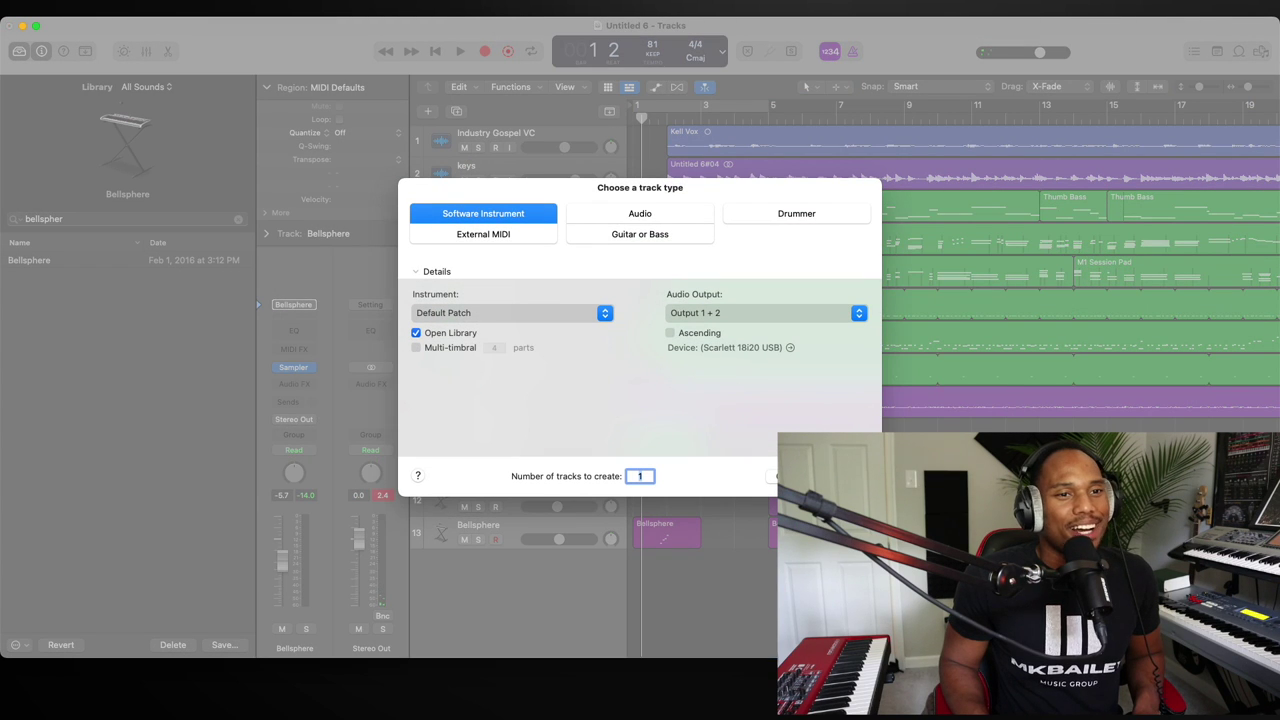
key("Return")
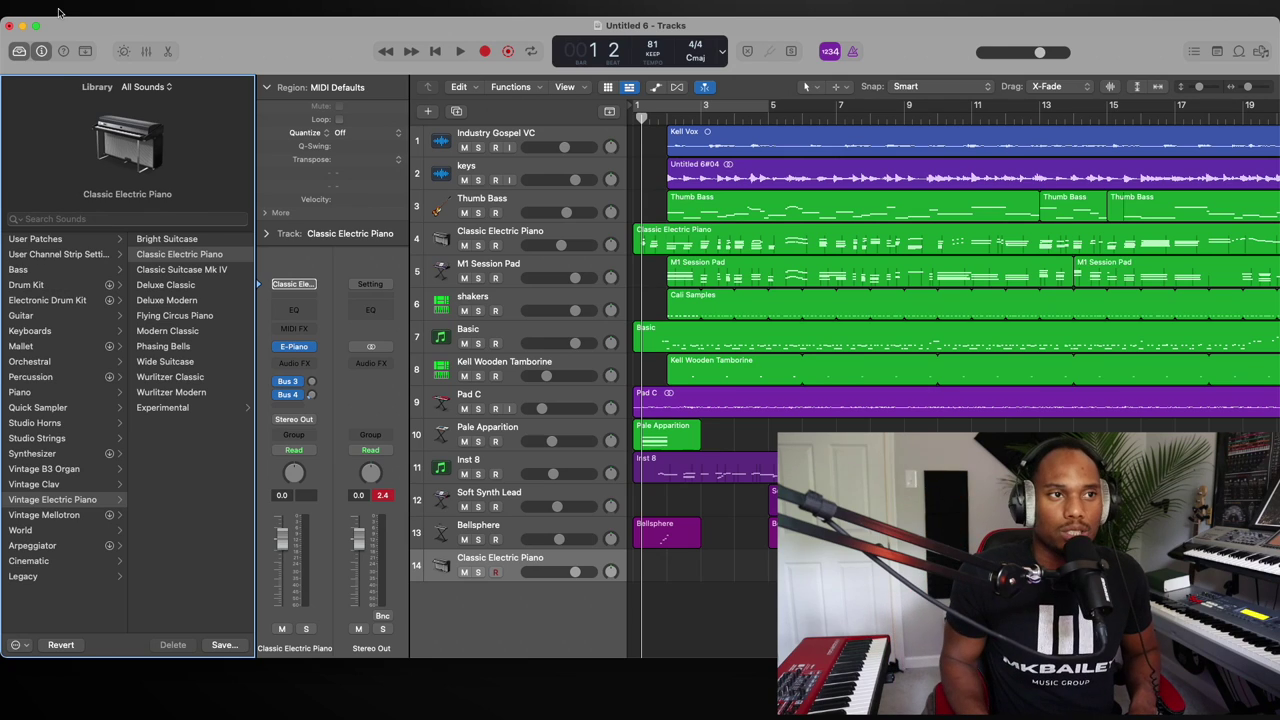
- Listen to the shakers, Basic and Kell Wooden Tamborine tracks soloed, add keys to the solo, and clear all solos
left_click_drag(478, 311, 481, 367)
key("space")
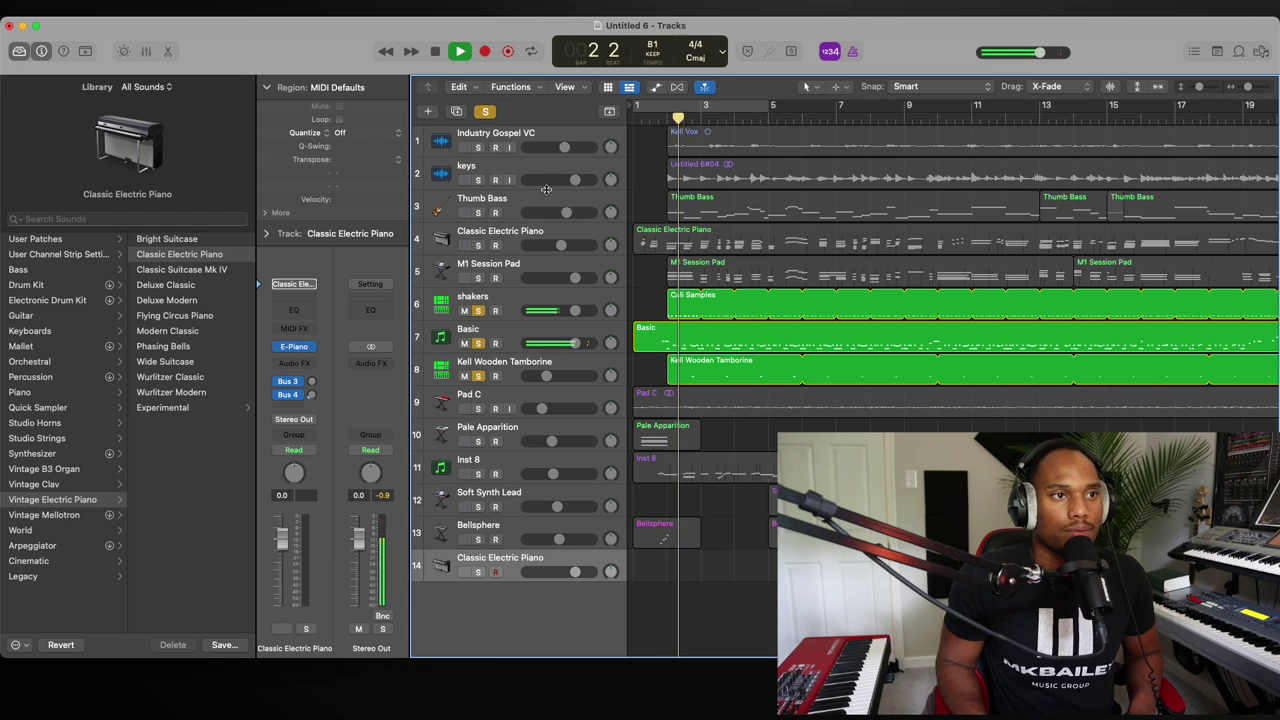
left_click(478, 180)
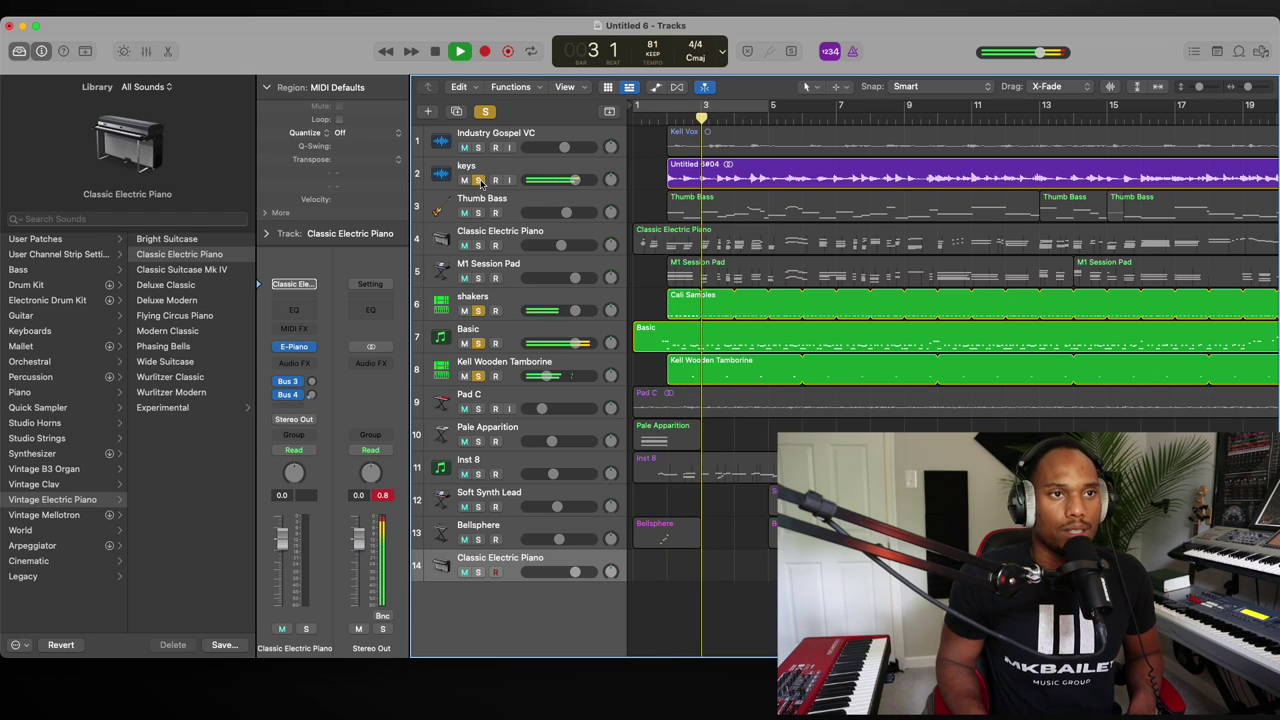
left_click(483, 110)
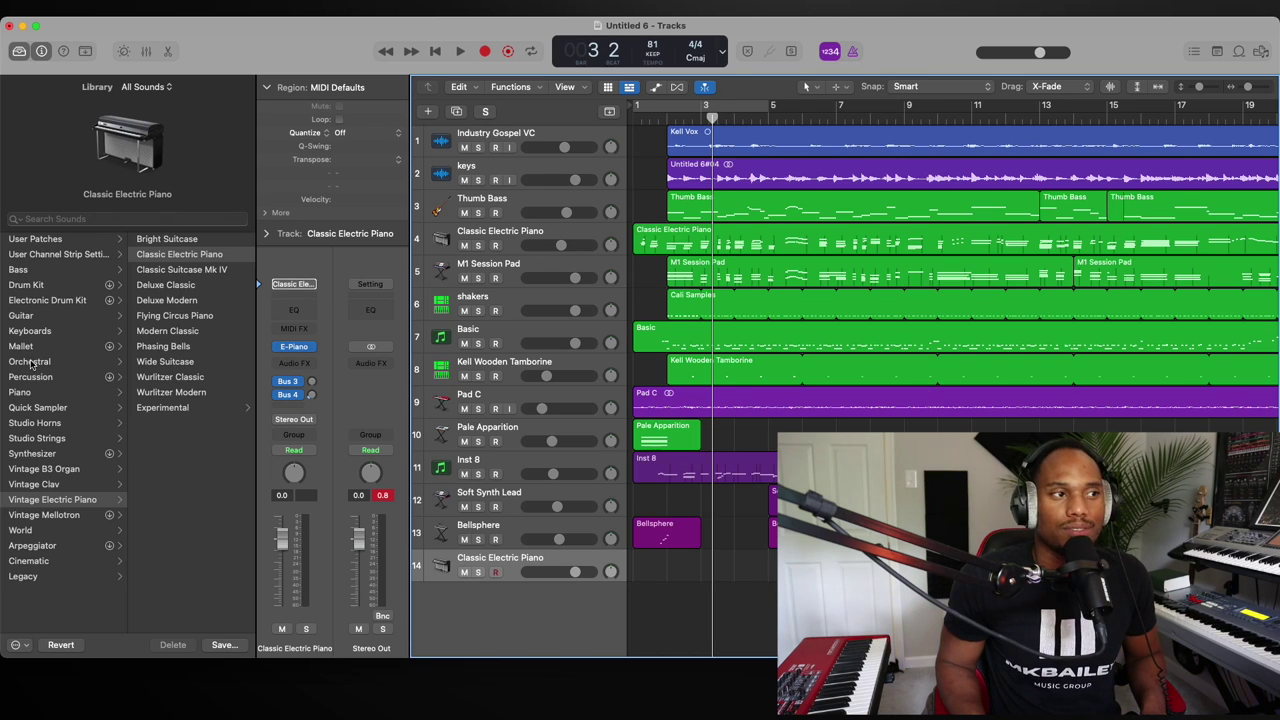
- Browse the User Channel Strip Settings patches for a sound for the new track
left_click(55, 255)
scroll(172, 447, "down", 5)
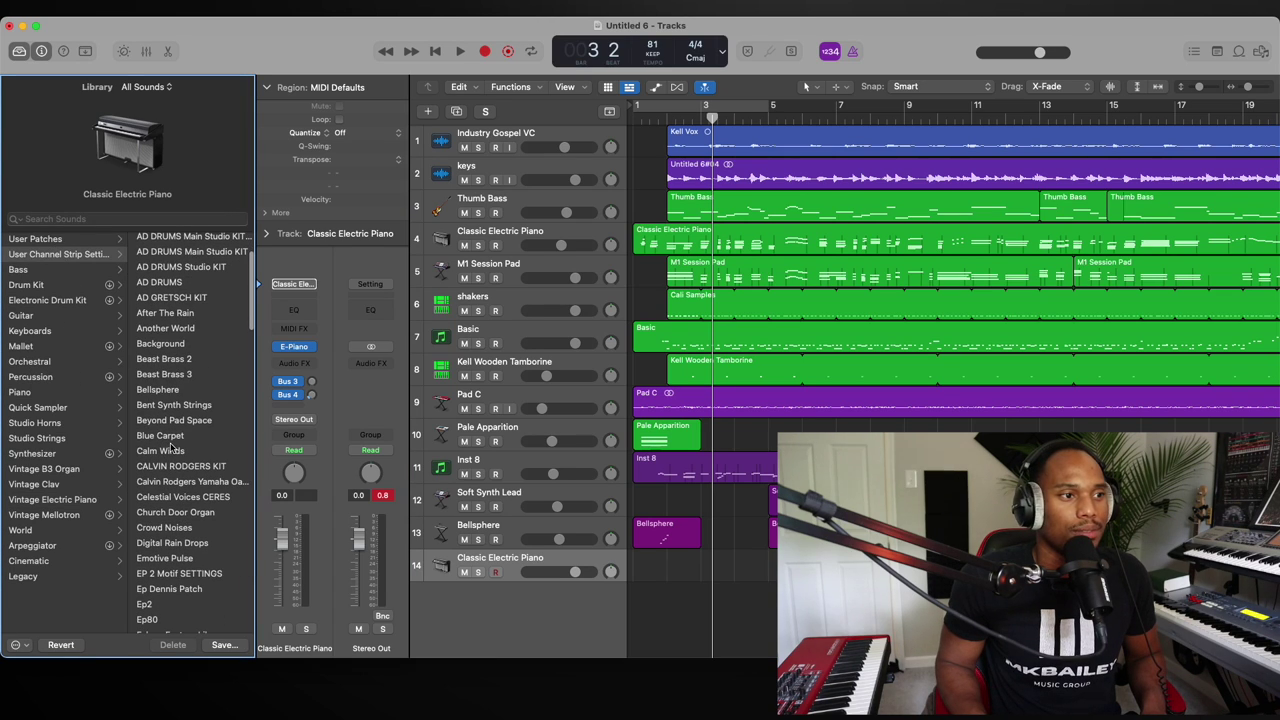
scroll(165, 436, "down", 5)
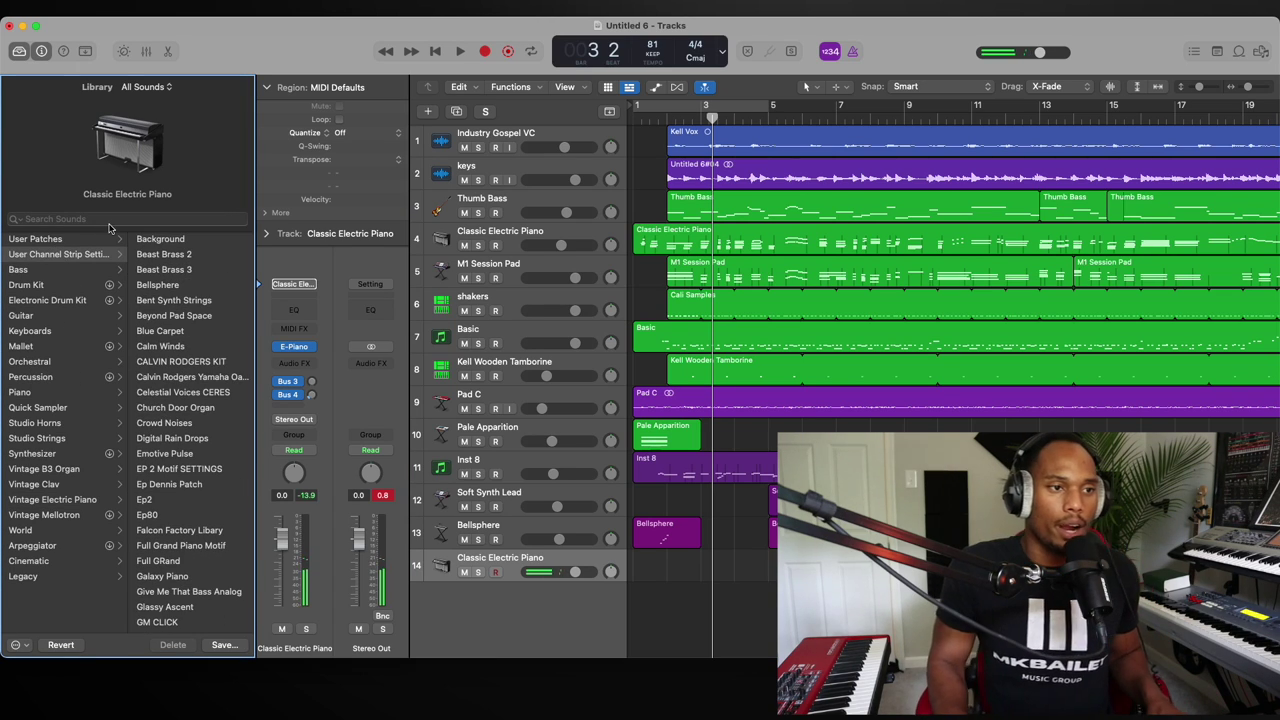
- Set up one new audio track with Input 5 + 6 as its audio input
left_click(428, 111)
left_click(640, 213)
left_click(611, 314)
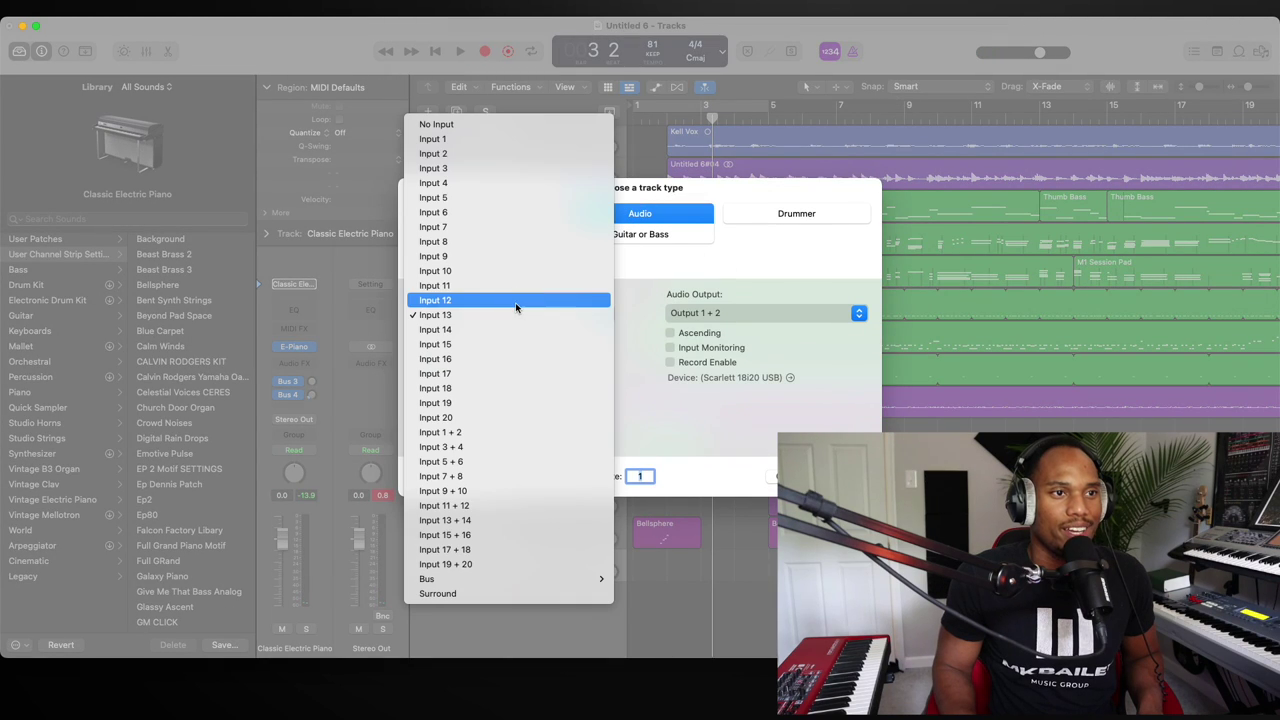
left_click(465, 461)
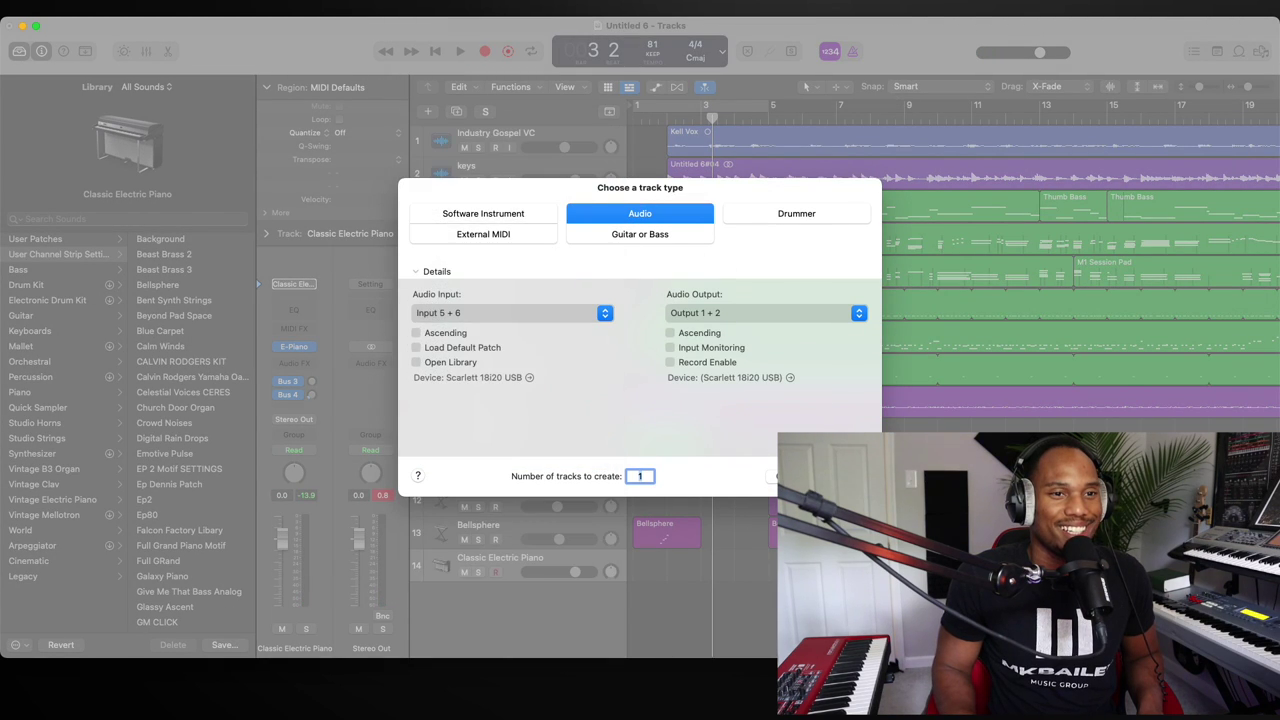